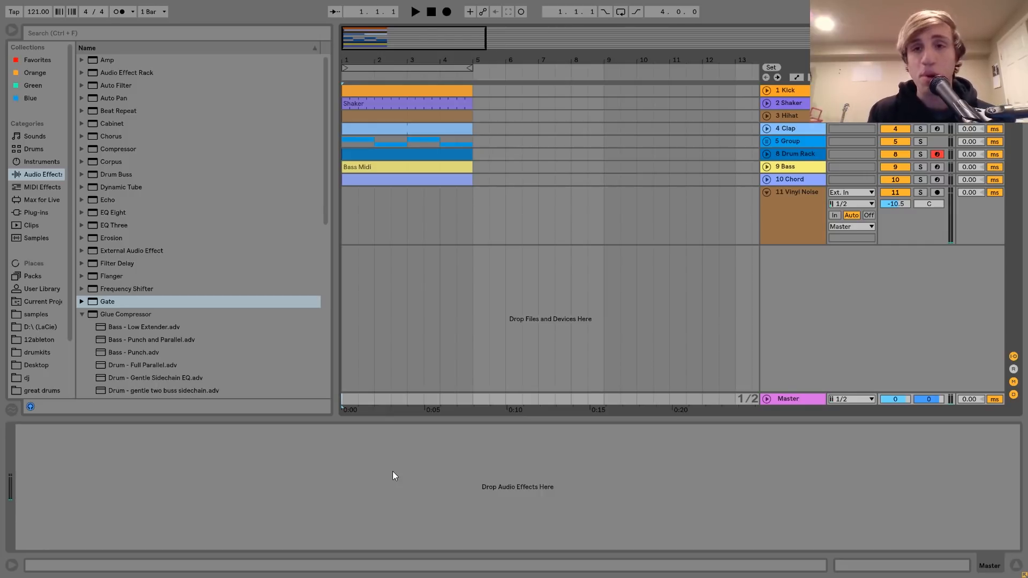
# - Unfold the Kick track and play its four-bar clip as a loop
pyautogui.click(790, 90)
pyautogui.click(766, 90)
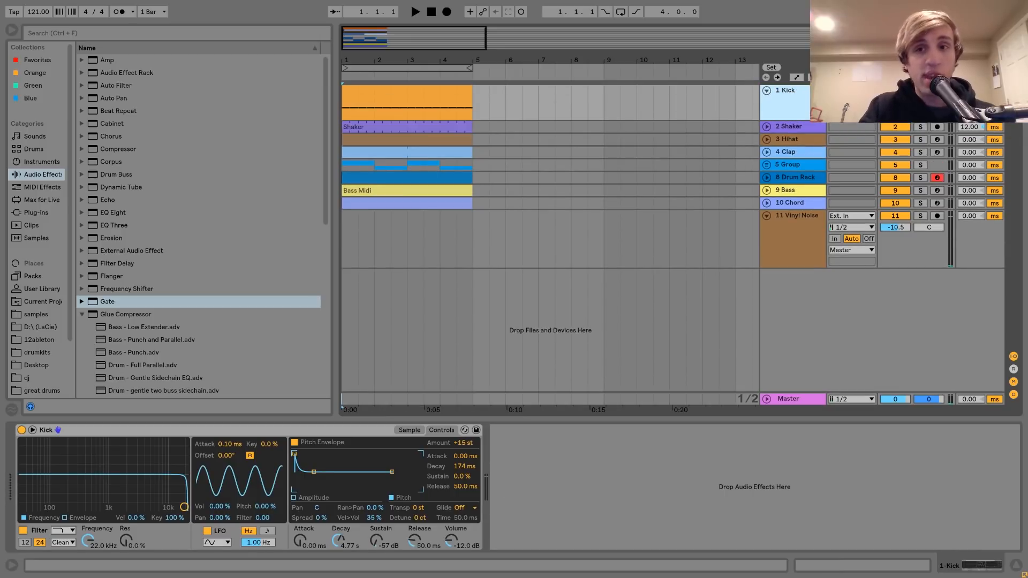
pyautogui.press('space')
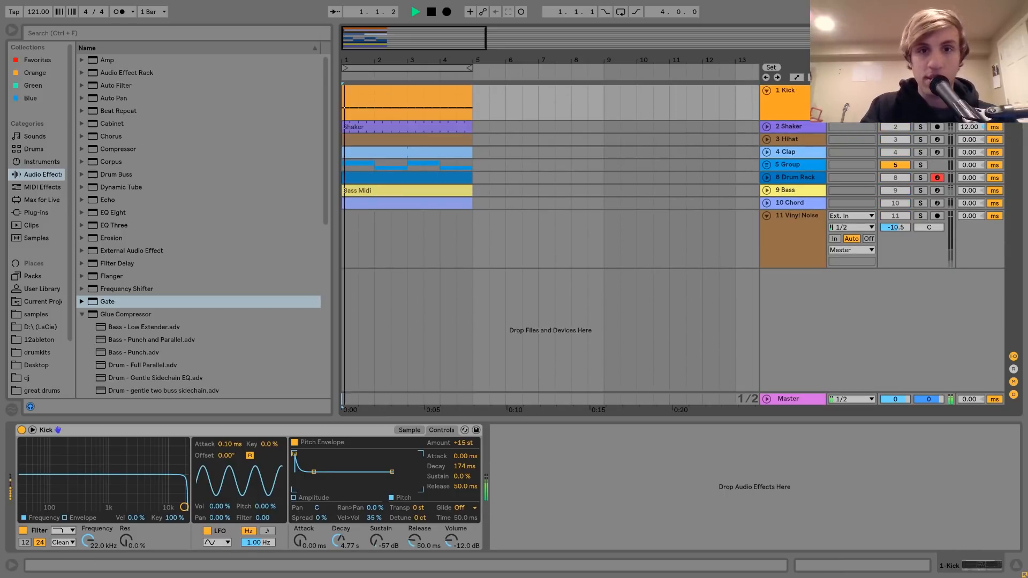
pyautogui.click(451, 94)
pyautogui.hotkey('ctrl', 'l')
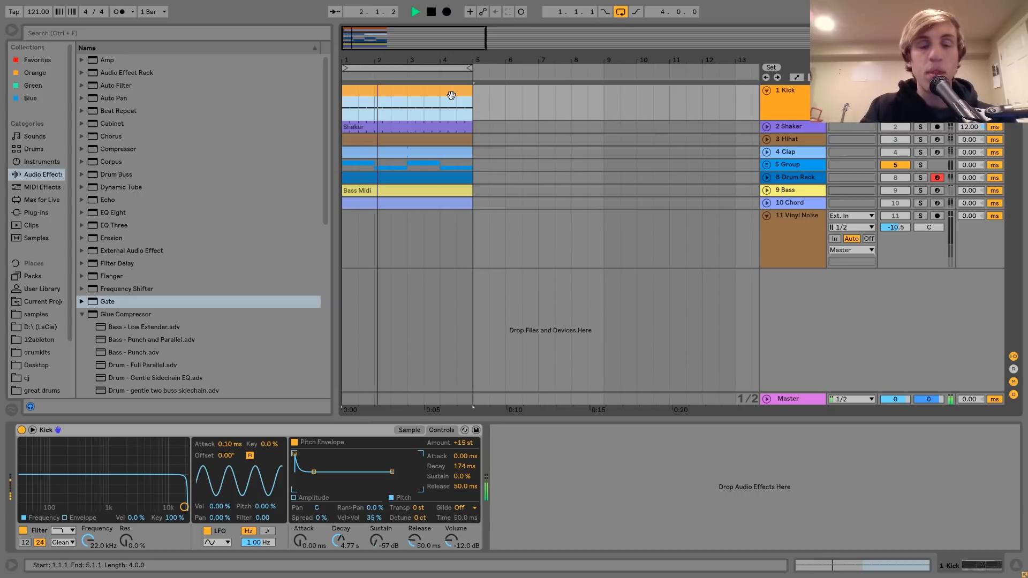
pyautogui.press('space')
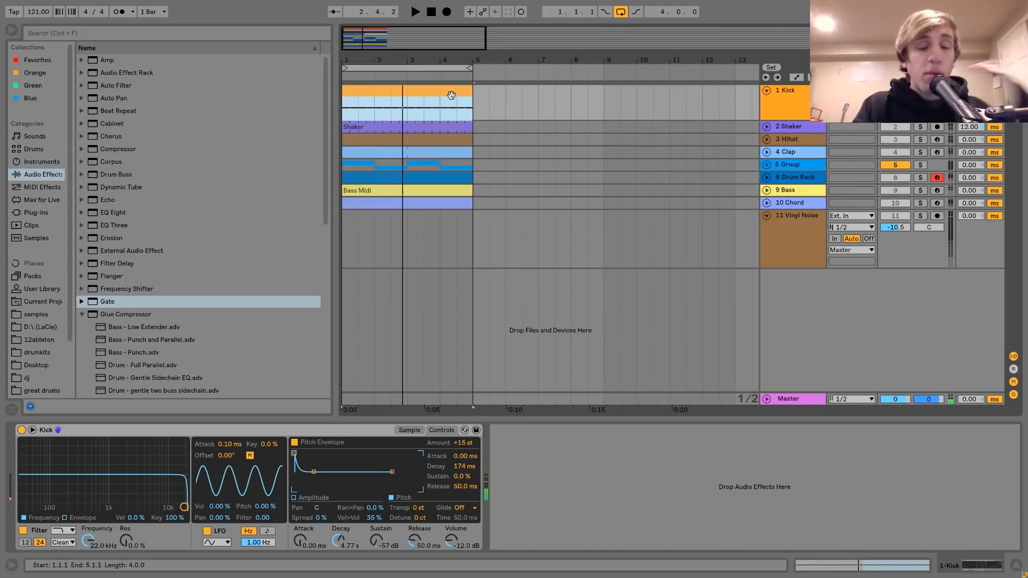
# - Display the Kick's sample waveform in Simpler, reveal its source file in the browser and preview Kick.wav
pyautogui.click(412, 430)
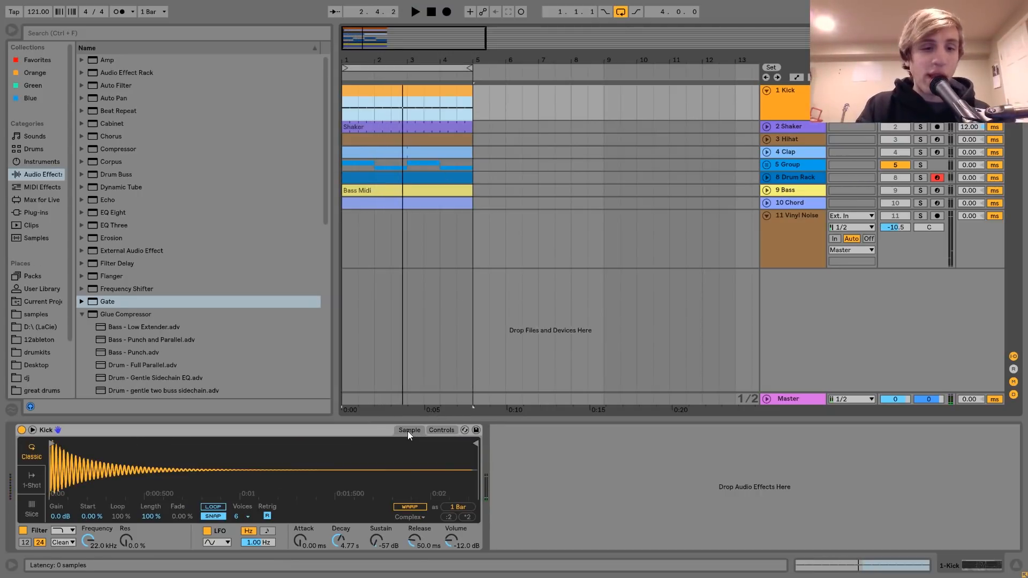
pyautogui.rightClick(293, 476)
pyautogui.click(326, 416)
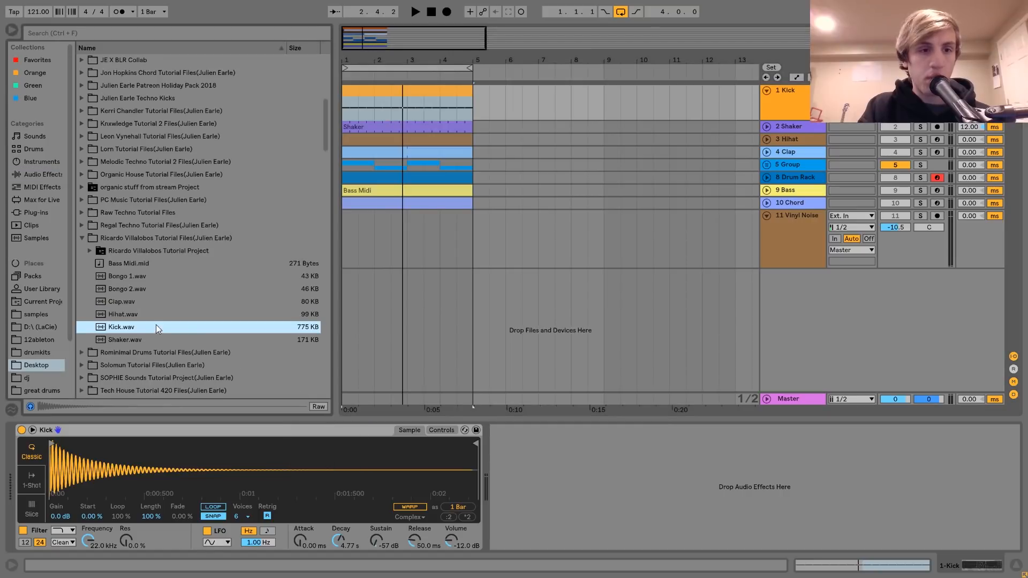
pyautogui.click(130, 324)
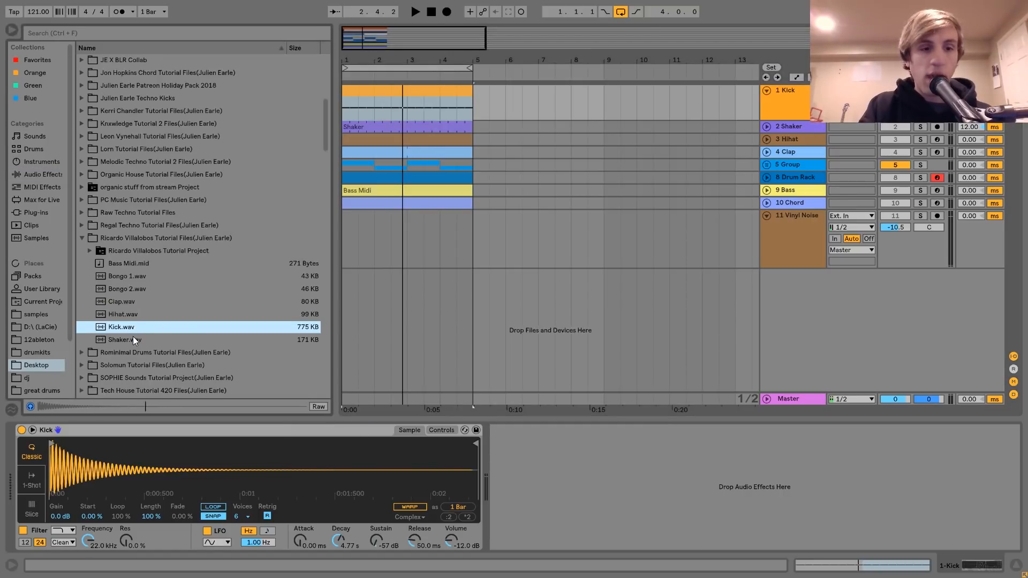
# - Examine the amplitude and pitch envelopes in the Kick's Simpler controls, previewing Kick.wav for reference
pyautogui.click(439, 431)
pyautogui.click(306, 496)
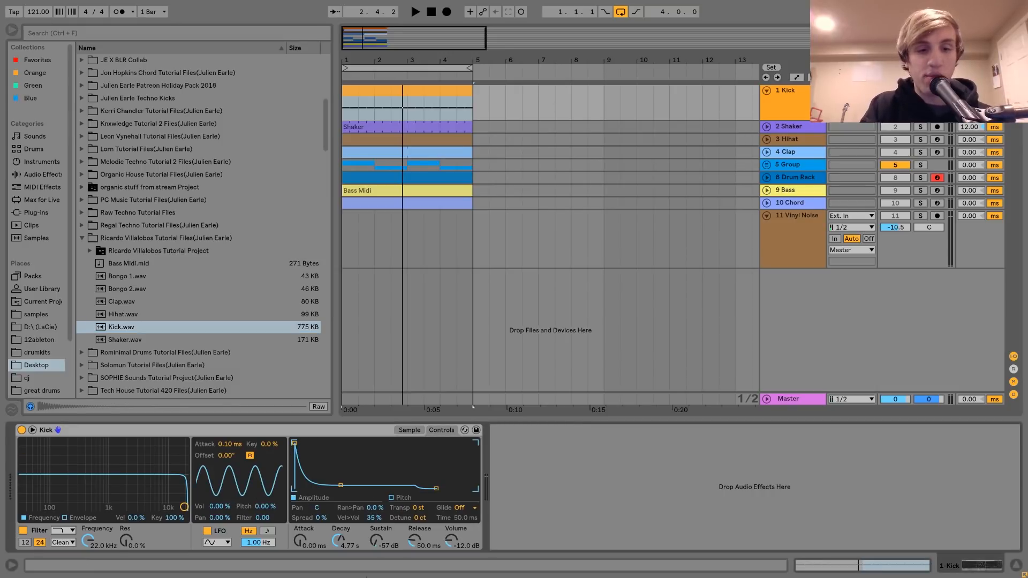
pyautogui.click(392, 499)
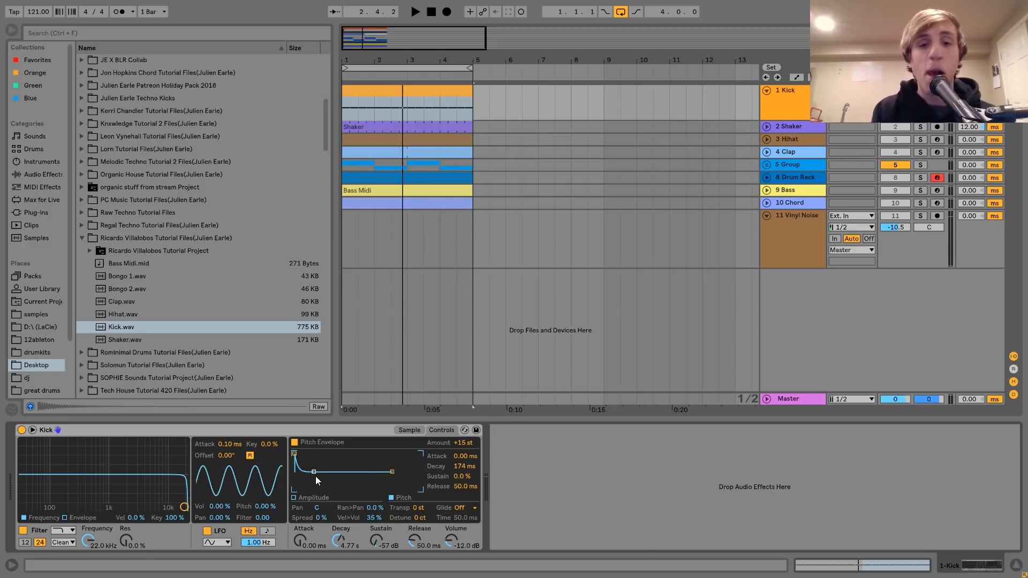
pyautogui.click(123, 329)
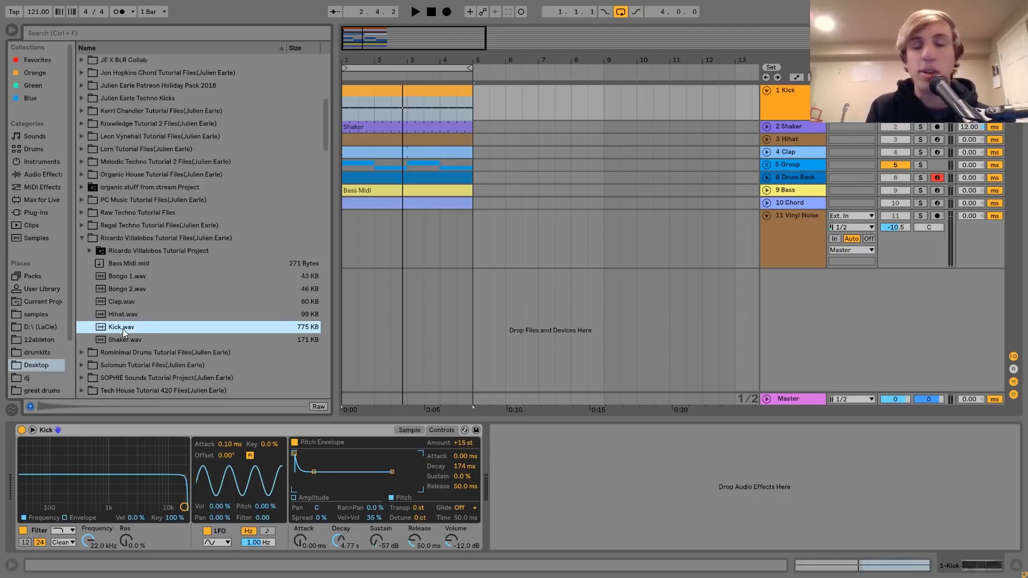
pyautogui.click(306, 498)
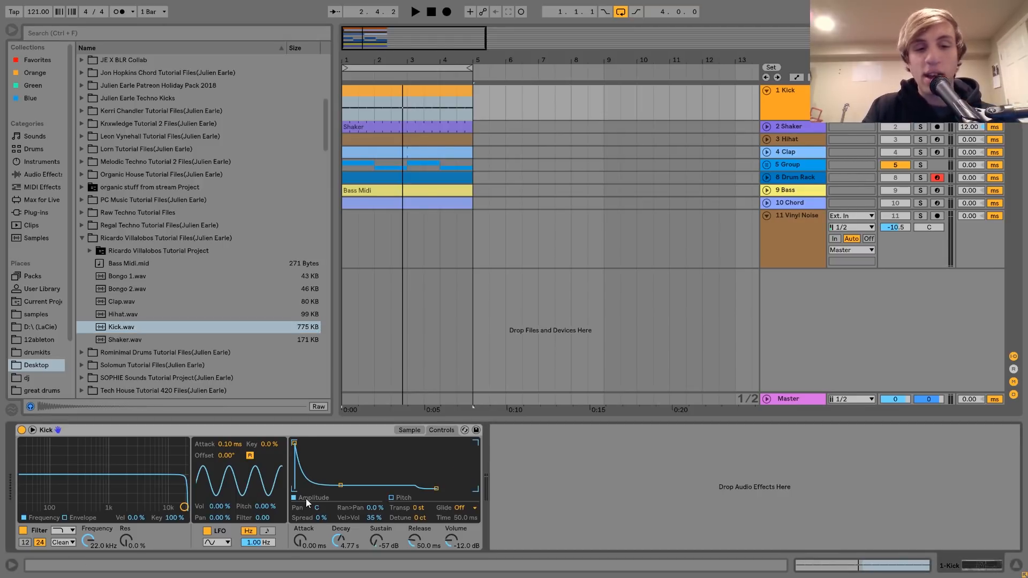
pyautogui.click(392, 497)
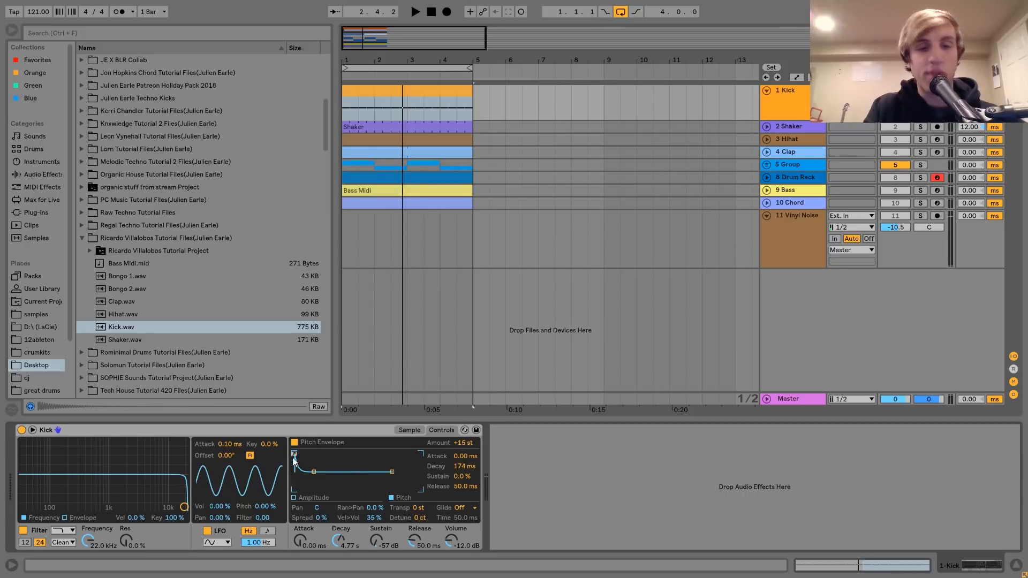
# - Play the kick loop while switching the pitch envelope off and back on to compare the sound
pyautogui.press('space')
pyautogui.click(295, 442)
pyautogui.click(295, 442)
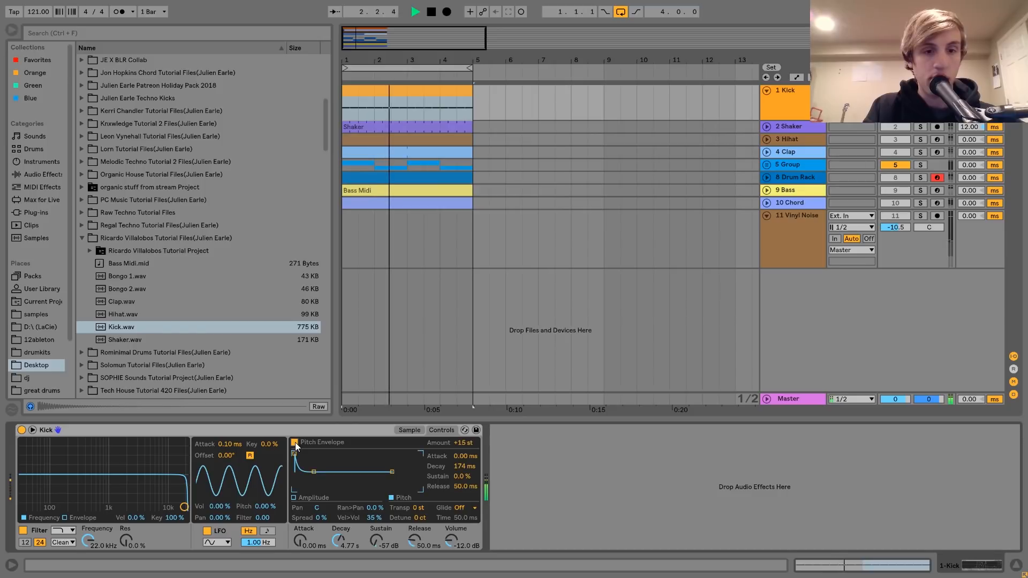
pyautogui.press('space')
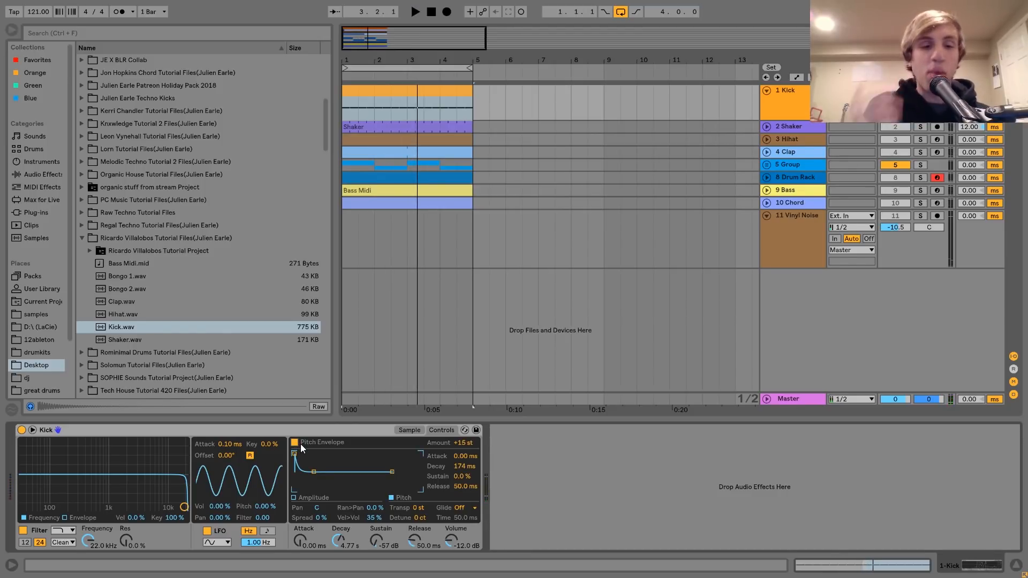
# - Review the Kick's amplitude envelope against its pitch envelope and play the kick briefly
pyautogui.click(309, 497)
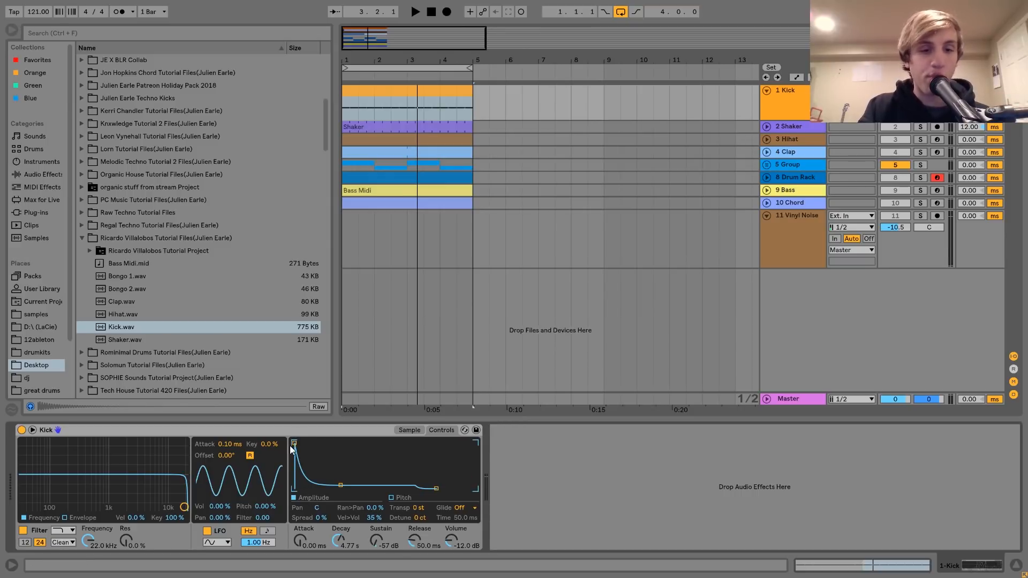
pyautogui.click(390, 497)
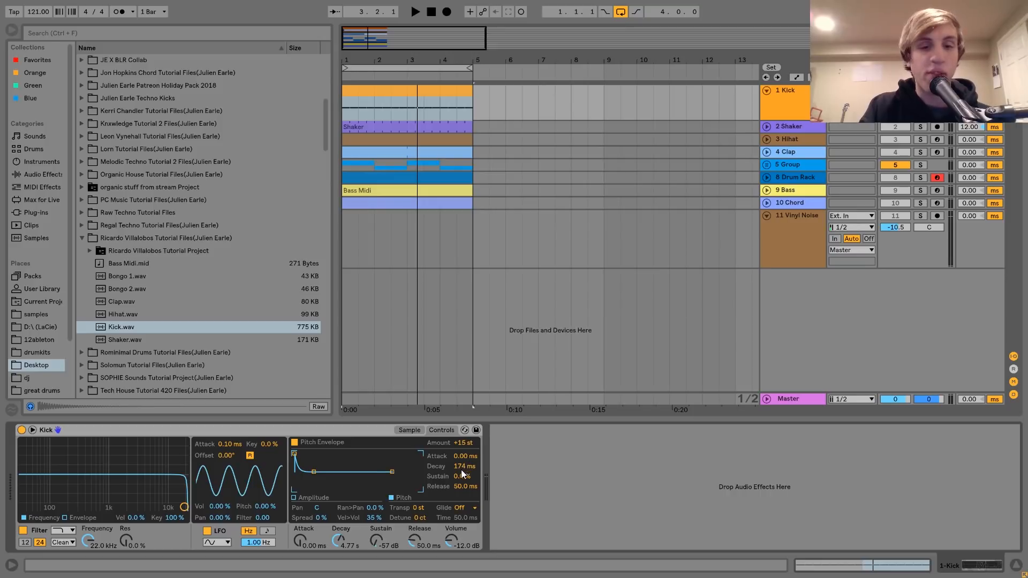
pyautogui.press('space')
pyautogui.press('space')
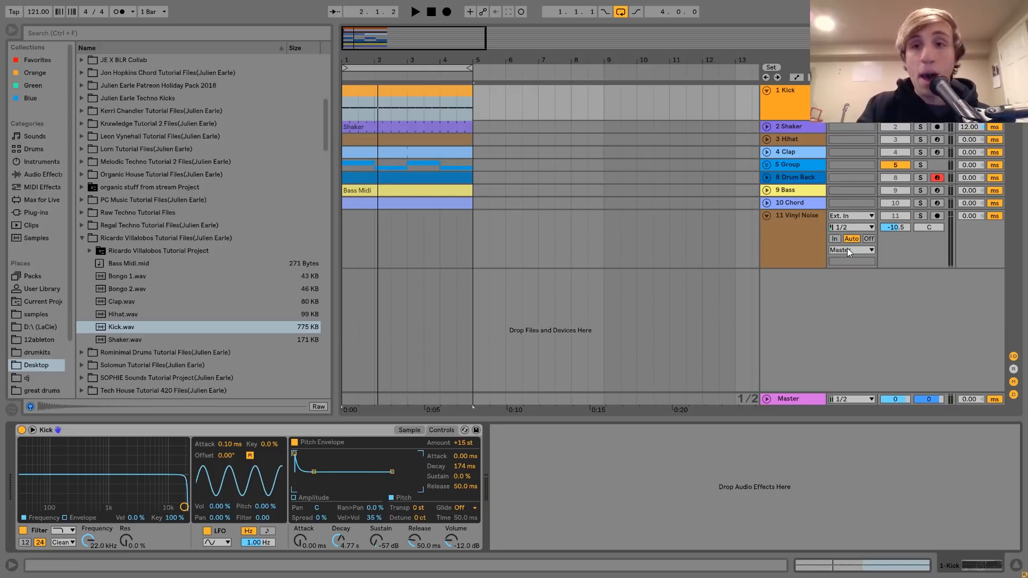
# - Solo the Shaker and Hihat tracks together and play them
pyautogui.click(801, 127)
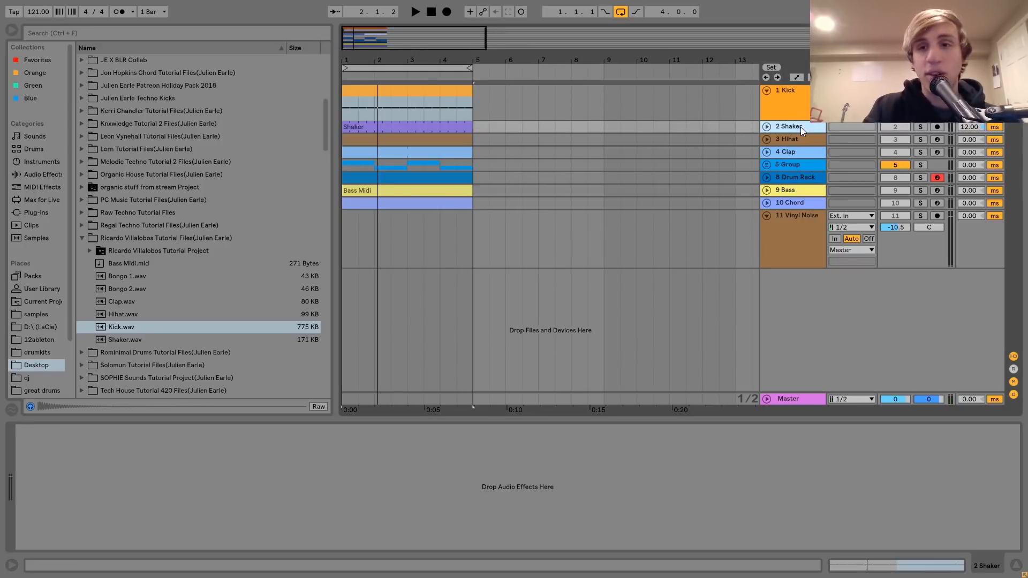
pyautogui.click(921, 128)
pyautogui.keyDown('ctrl'); pyautogui.click(921, 138); pyautogui.keyUp('ctrl')
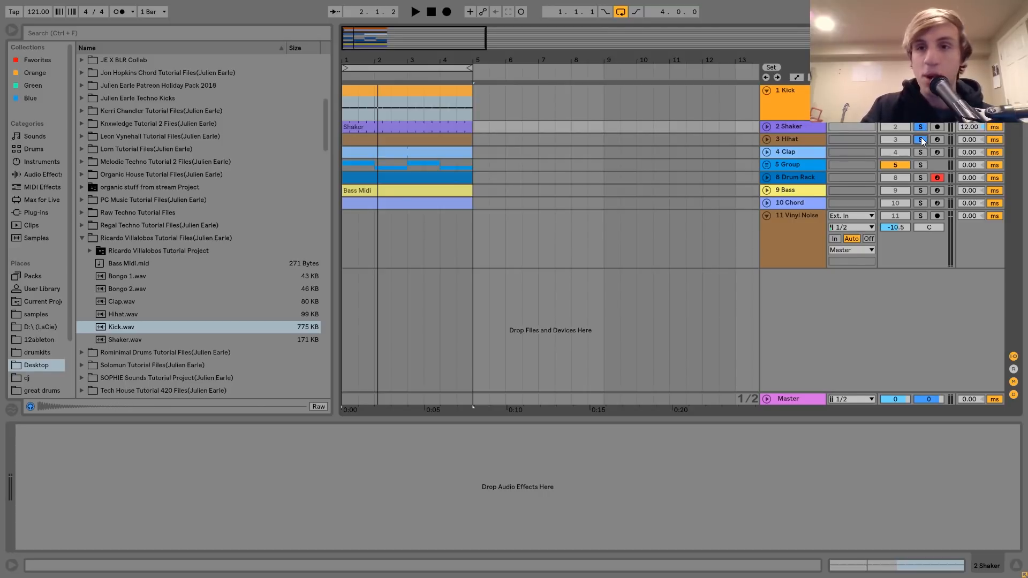
pyautogui.press('space')
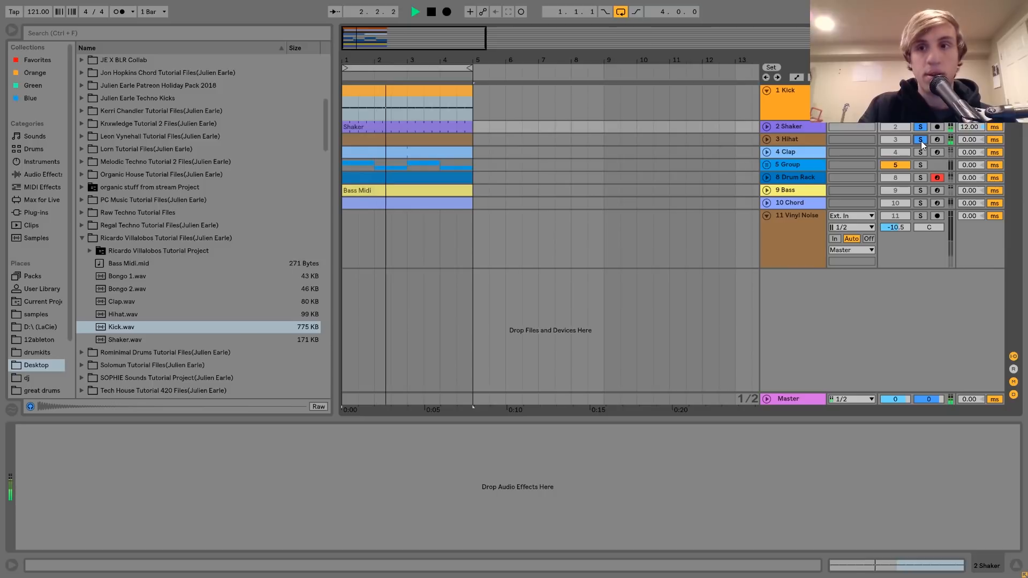
pyautogui.press('space')
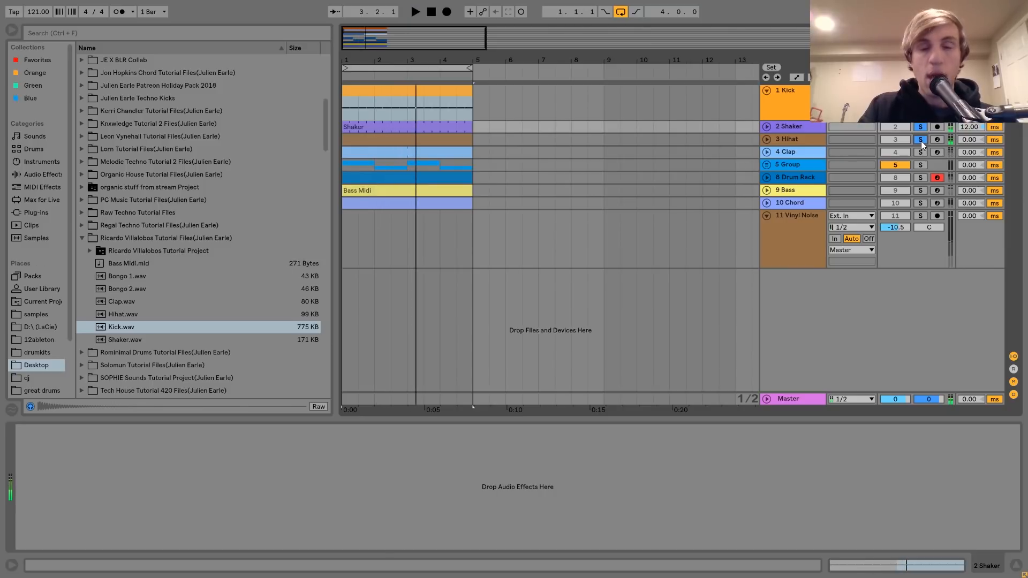
# - Unfold the Shaker and Hihat tracks and audition each one on its own
pyautogui.click(766, 127)
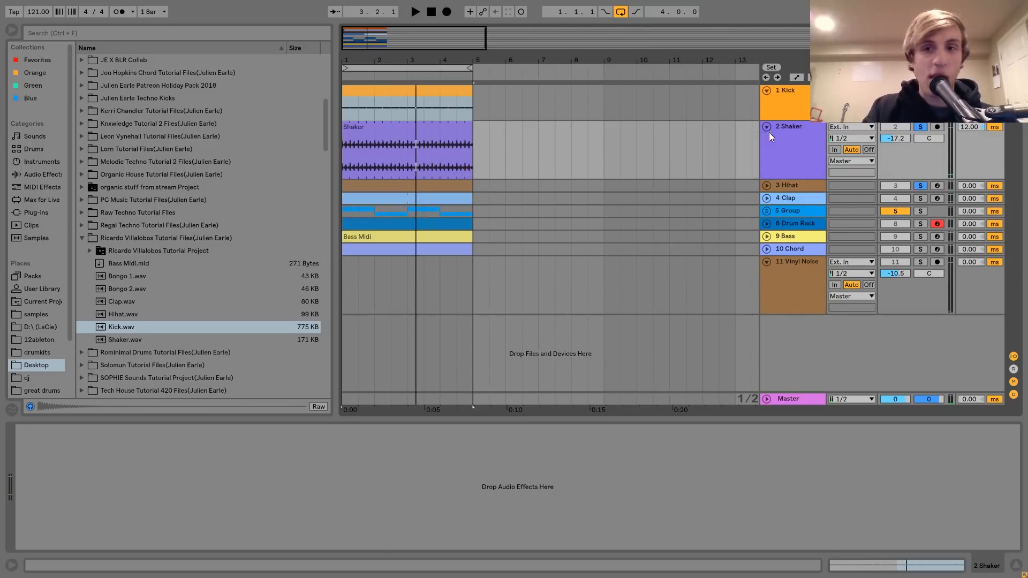
pyautogui.click(767, 186)
pyautogui.click(920, 186)
pyautogui.press('space')
pyautogui.click(920, 186)
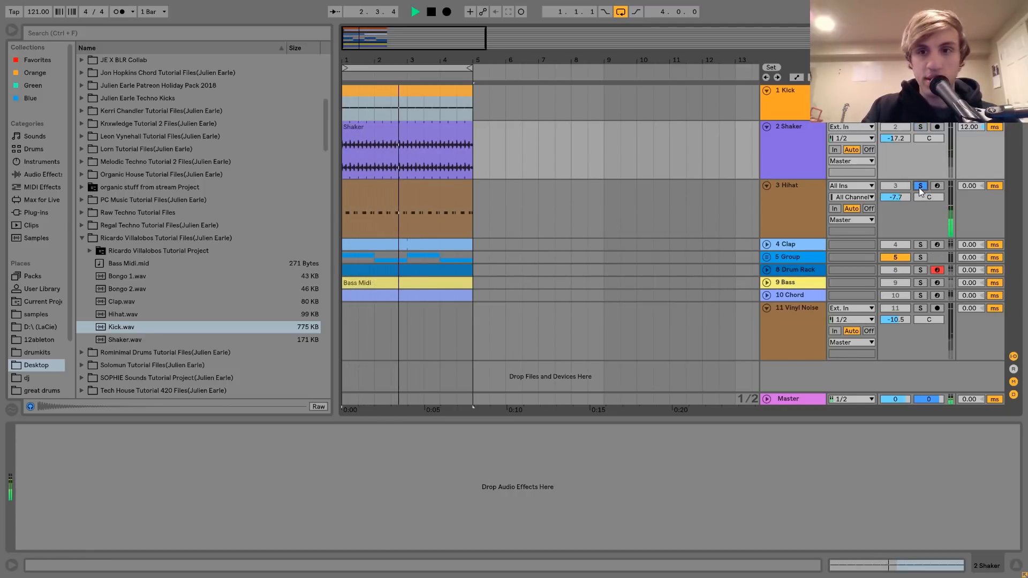
pyautogui.press('space')
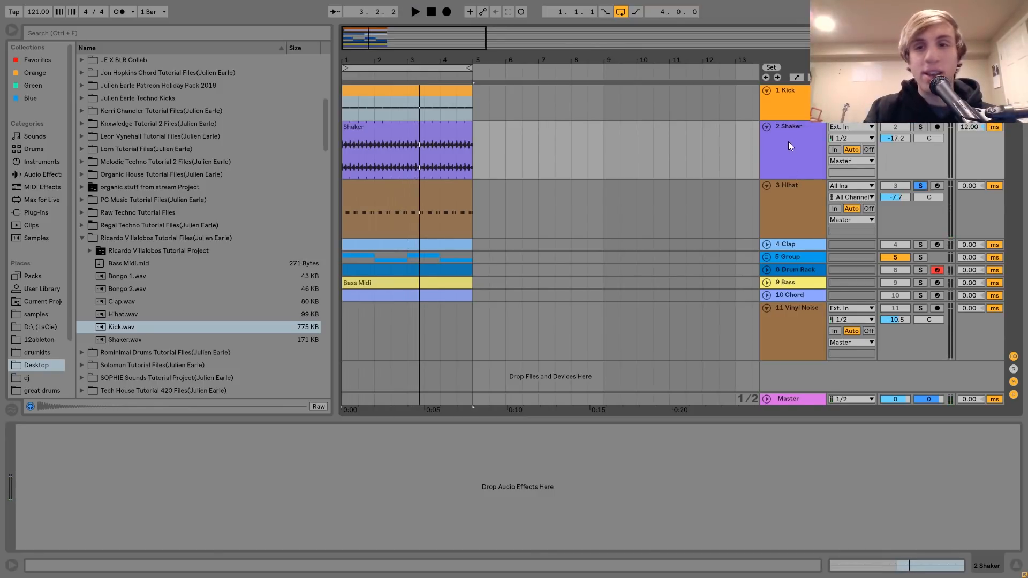
# - Play the Shaker solo and switch the solo over to the Hihat during playback
pyautogui.click(920, 127)
pyautogui.press('space')
pyautogui.click(919, 186)
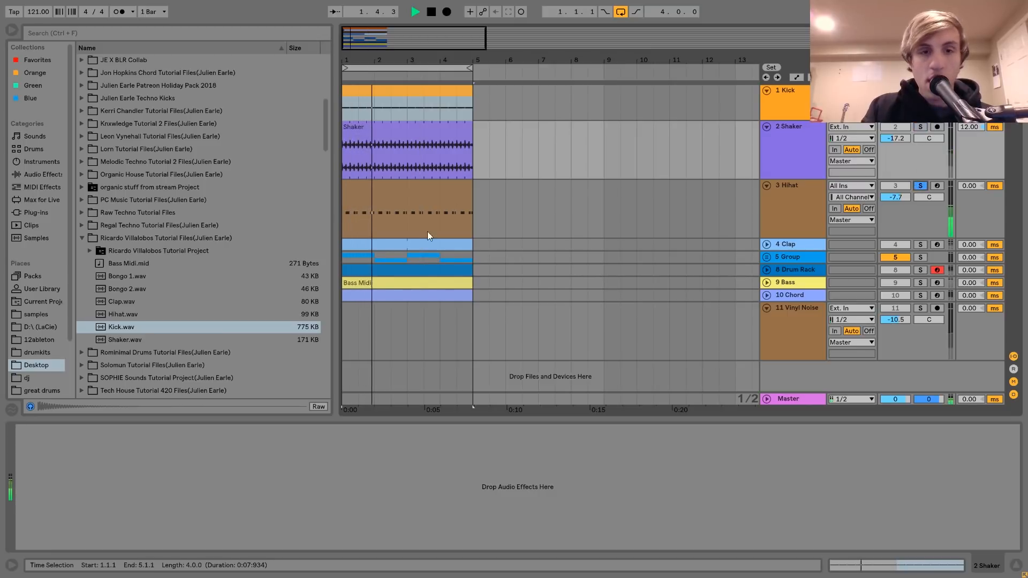
# - Open the Hihat clip's notes, stop playback and select the short low-velocity C3 note just before beat 1.3
pyautogui.doubleClick(443, 233)
pyautogui.press('space')
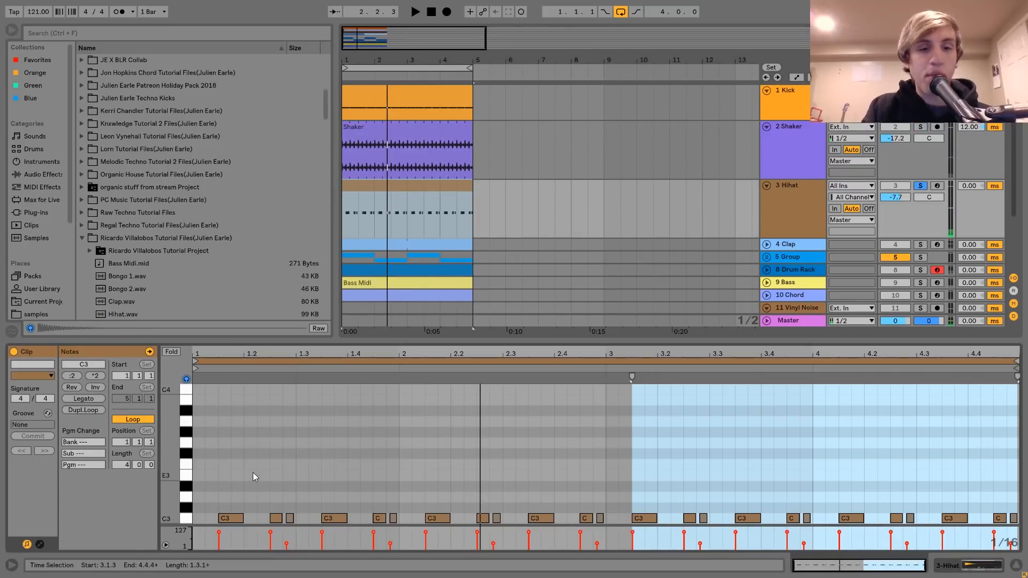
pyautogui.click(290, 518)
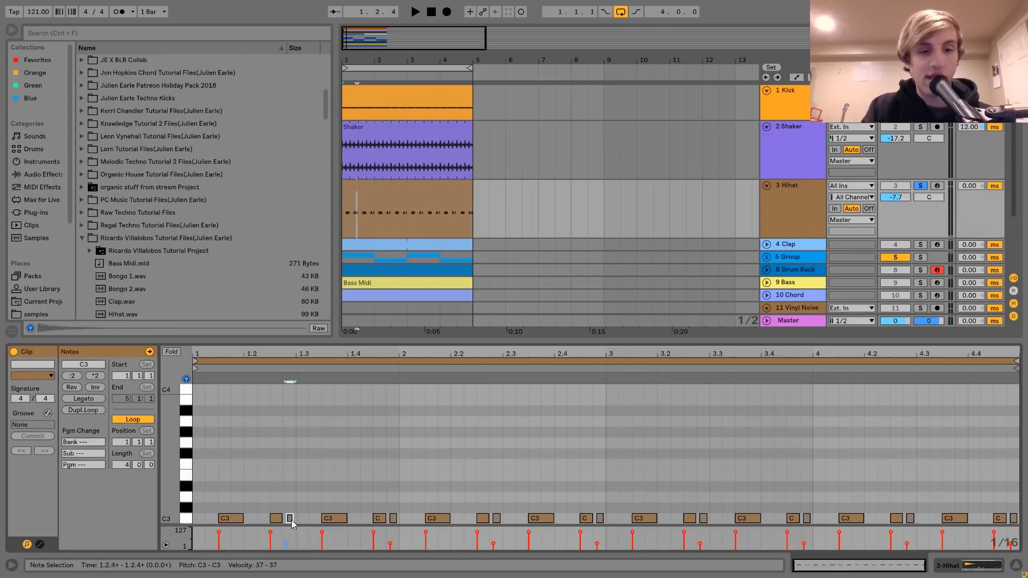
# - Solo the Shaker alongside the Hihat, select the Hihat clip and play both tracks
pyautogui.click(792, 199)
pyautogui.click(786, 152)
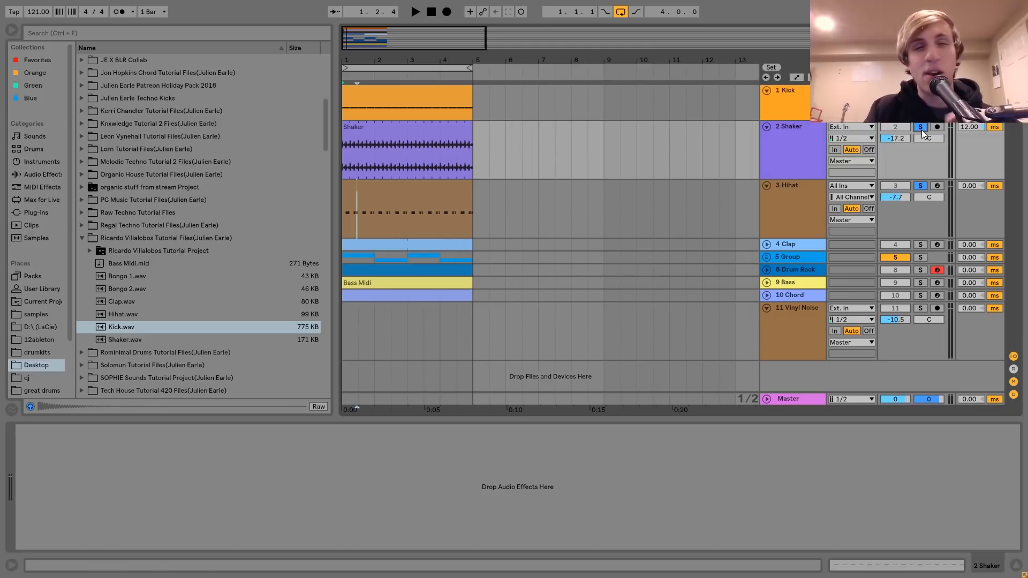
pyautogui.click(385, 194)
pyautogui.press('space')
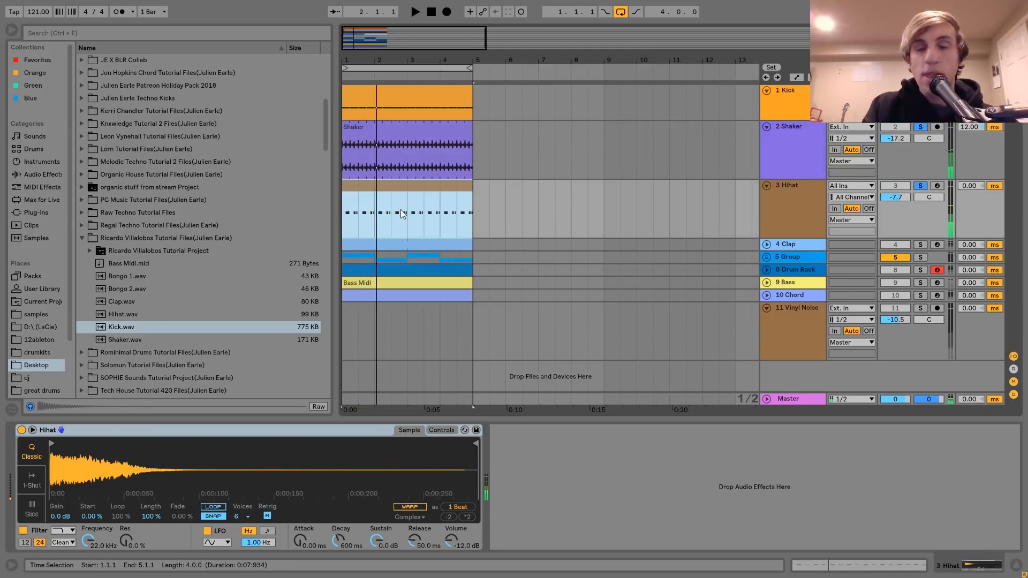
# - Audition the Shaker without the Hihat, and play the Hihat track solo for comparison
pyautogui.click(920, 186)
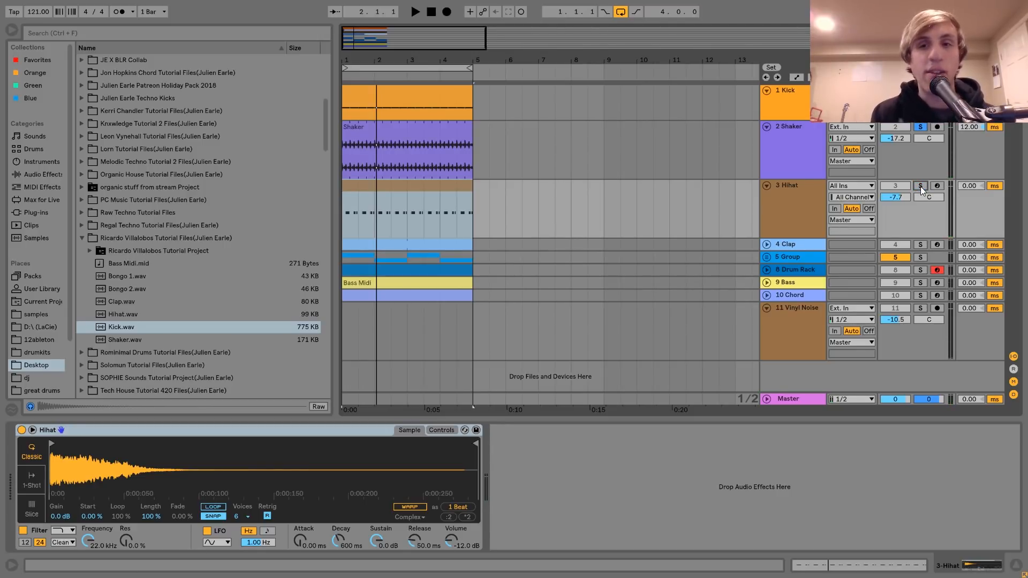
pyautogui.press('space')
pyautogui.click(918, 187)
pyautogui.click(797, 195)
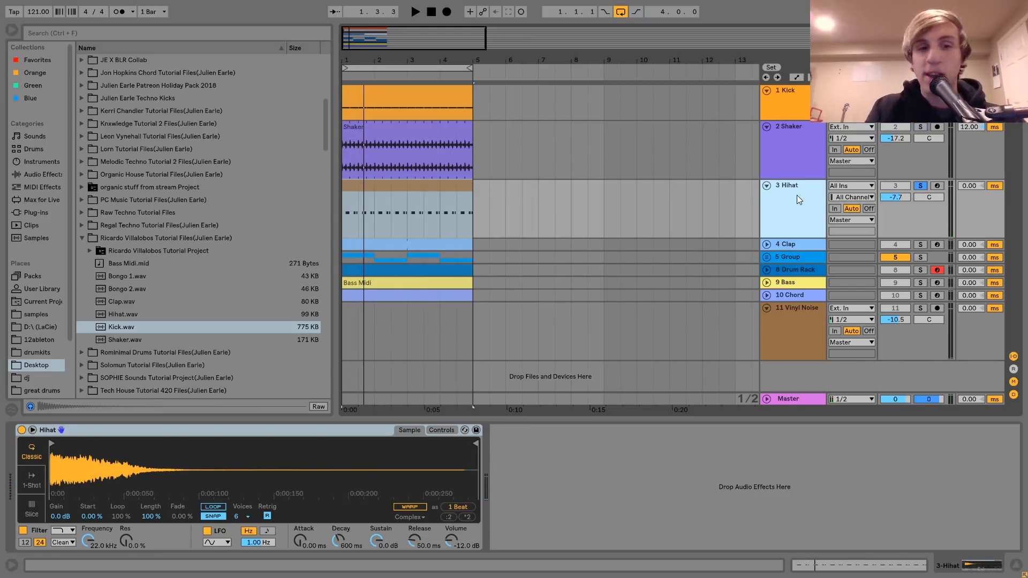
pyautogui.press('space')
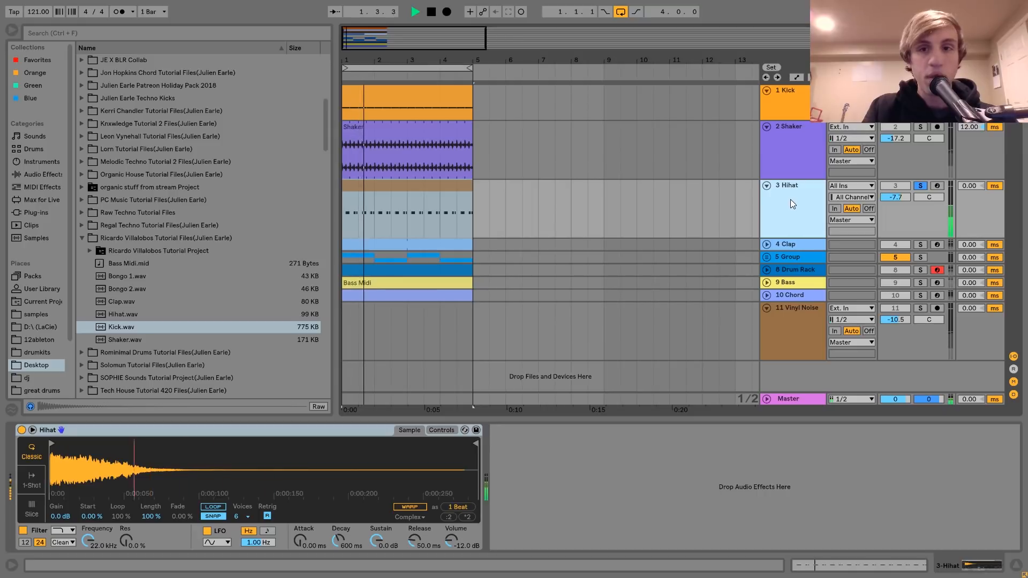
pyautogui.press('space')
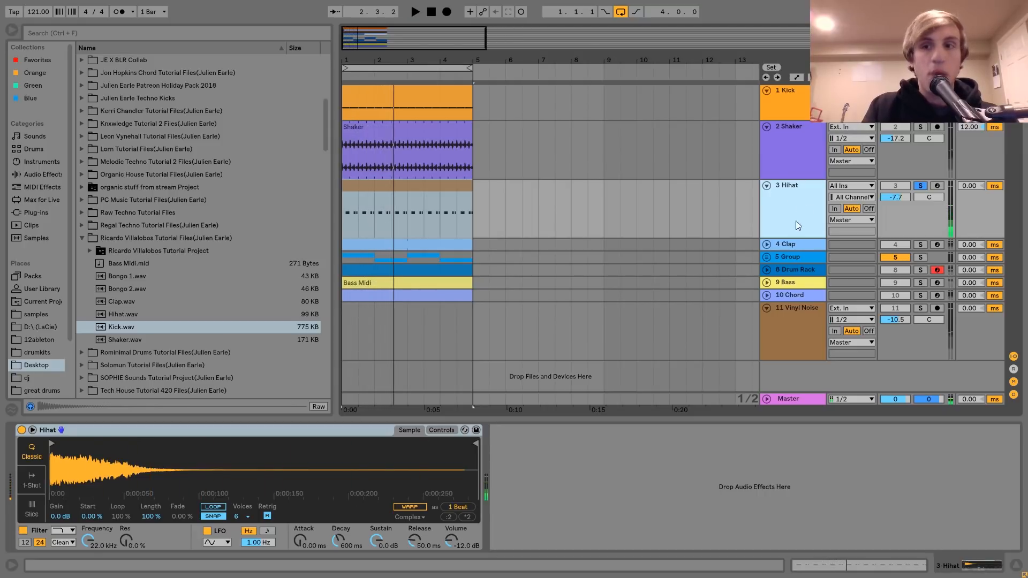
# - Add the Shaker to the soloed Hihat and select the Shaker track
pyautogui.click(920, 127)
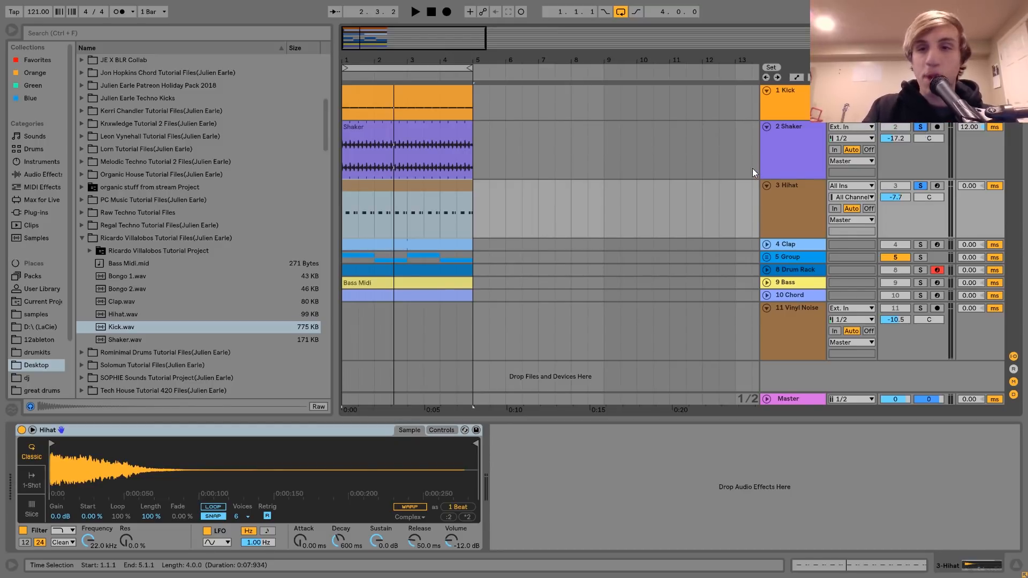
pyautogui.click(773, 155)
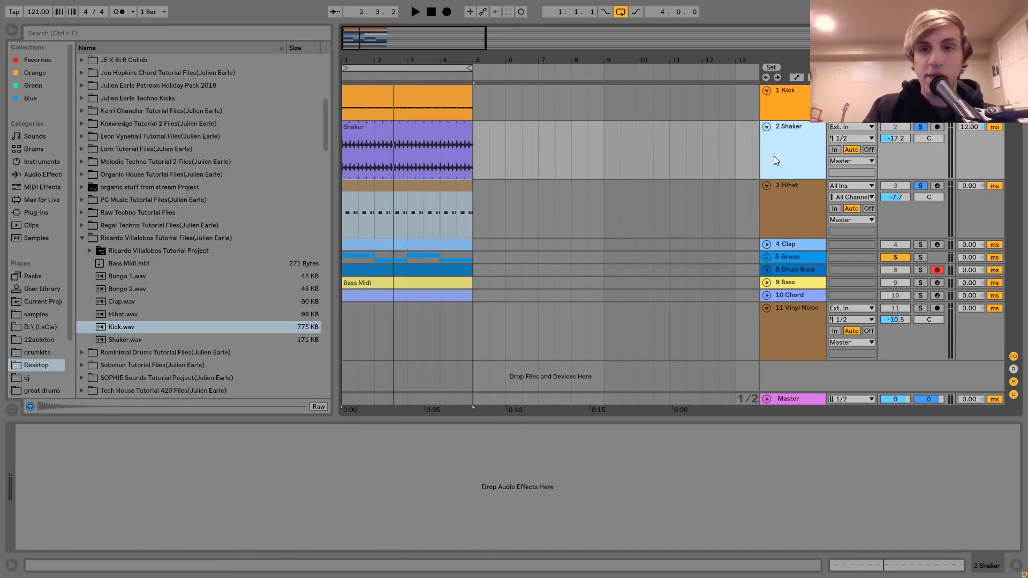
# - Unsolo the Hihat and Shaker, reset the Shaker's track delay to 0 ms and play the full mix
pyautogui.click(920, 186)
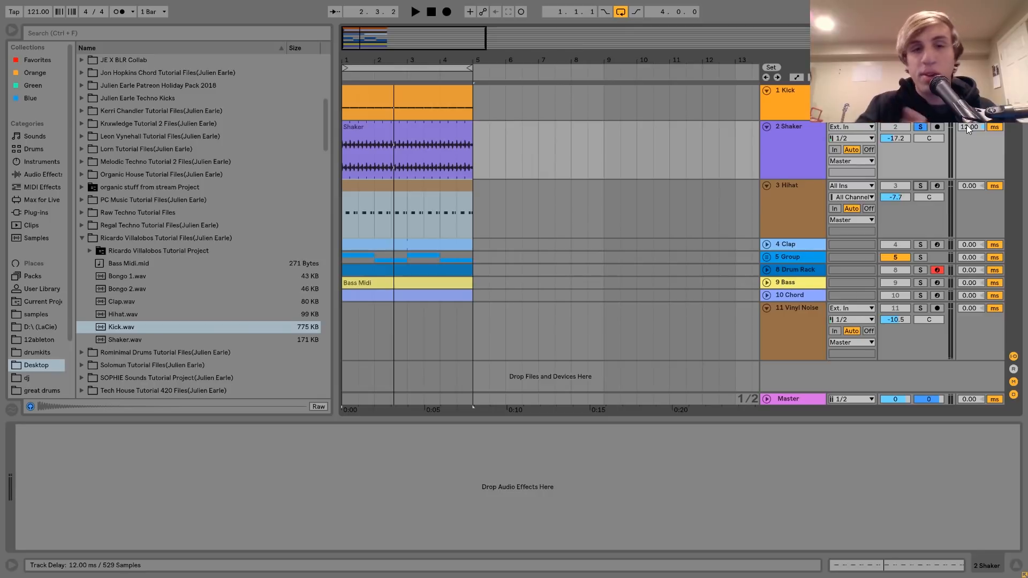
pyautogui.click(983, 127)
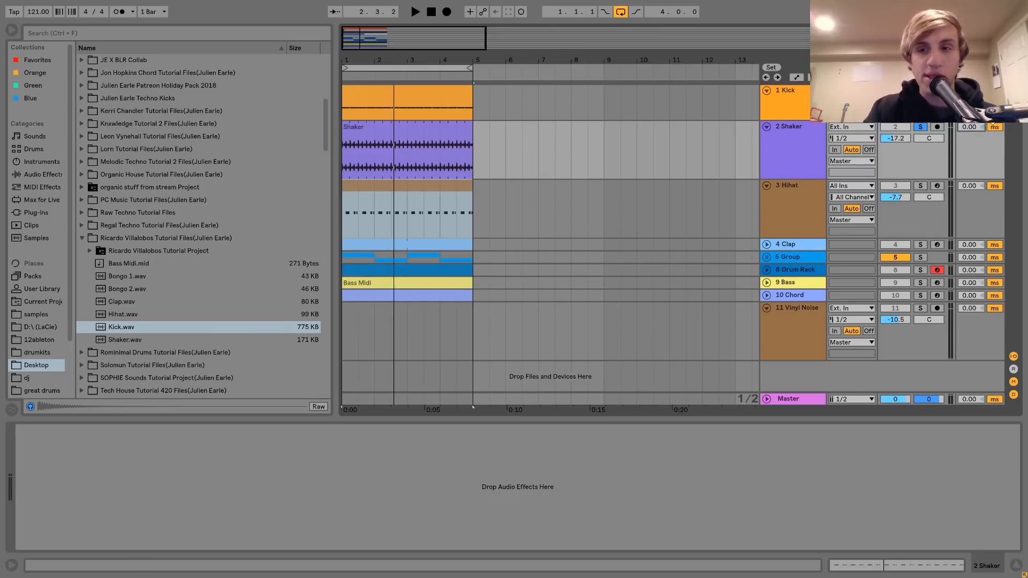
pyautogui.click(920, 127)
pyautogui.click(785, 130)
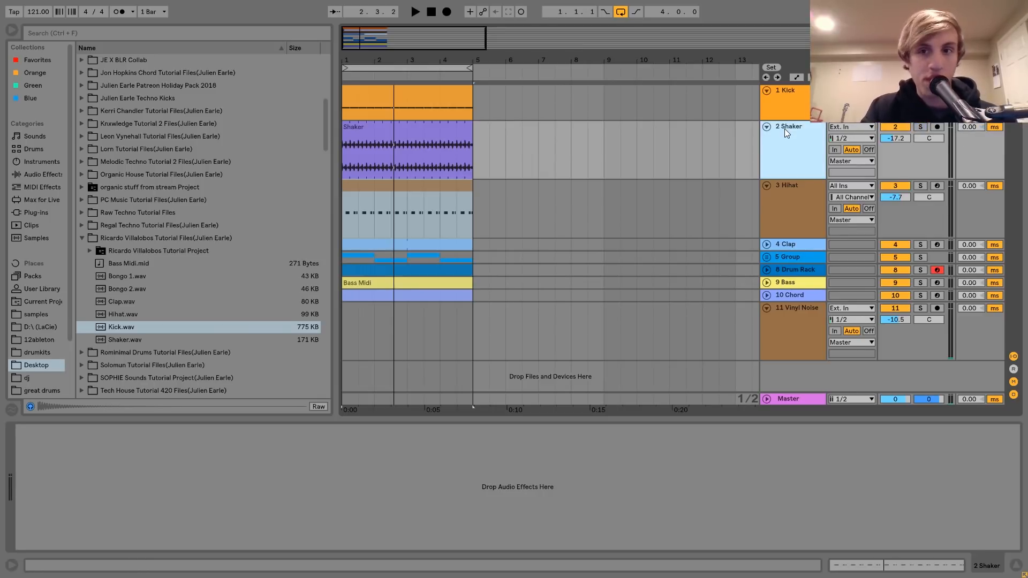
pyautogui.press('space')
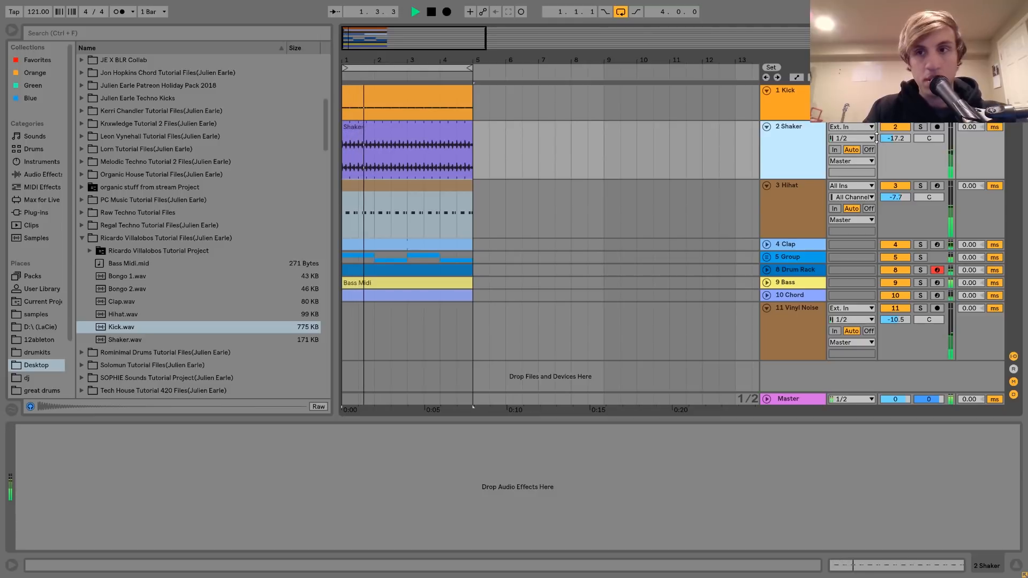
pyautogui.press('space')
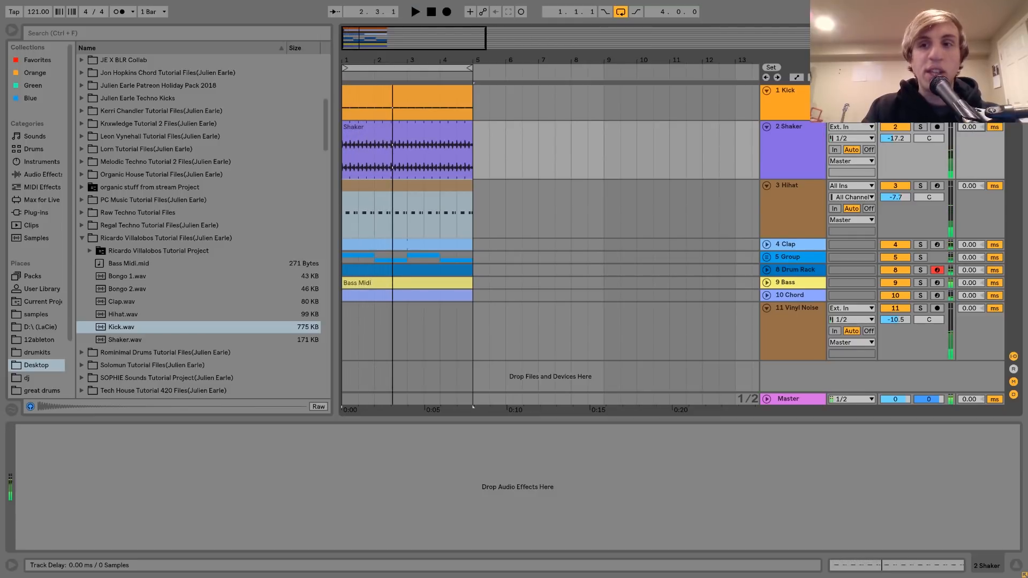
# - Set the Shaker's track delay to 12 ms and play the full mix for comparison
pyautogui.write('12')
pyautogui.press('Return')
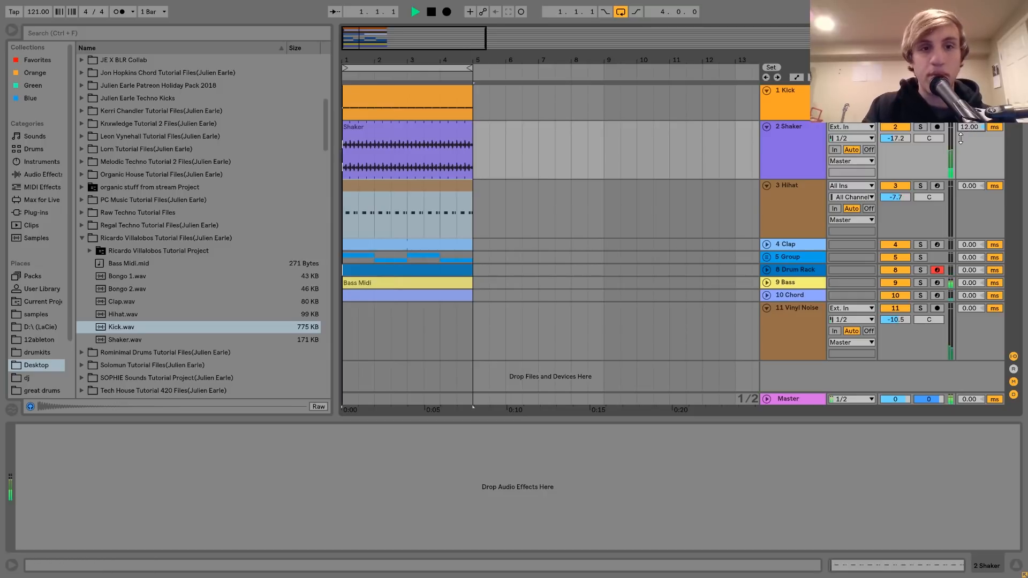
pyautogui.click(793, 137)
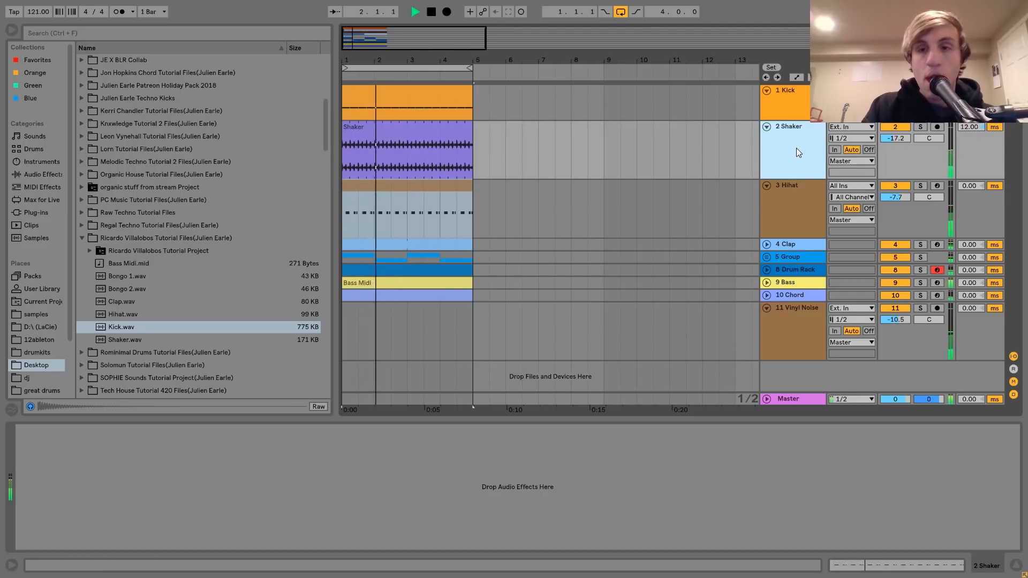
pyautogui.press('space')
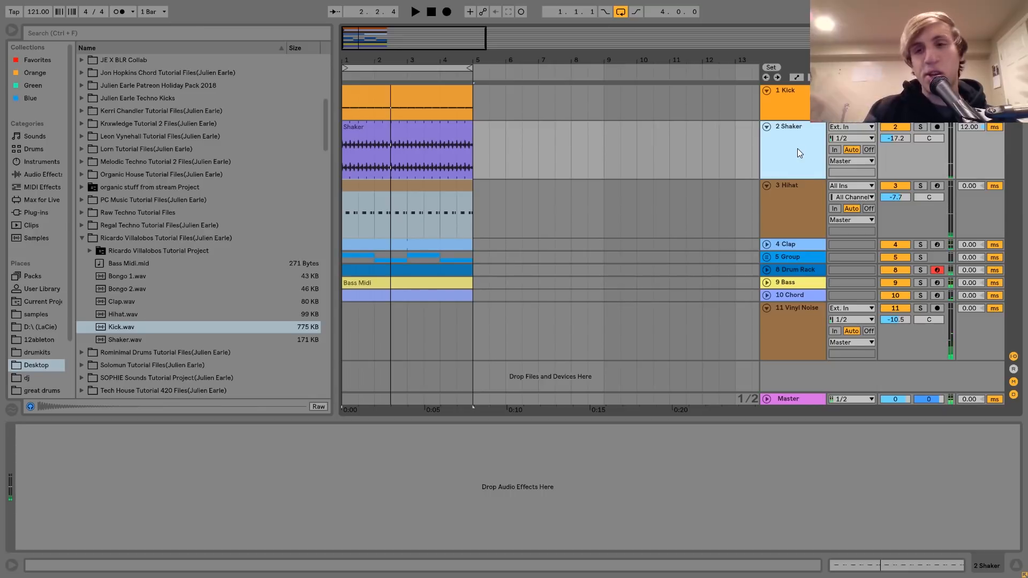
# - Hide and restore the track delay controls, select the Shaker clip and switch the Shaker's delay unit to samples
pyautogui.click(1014, 395)
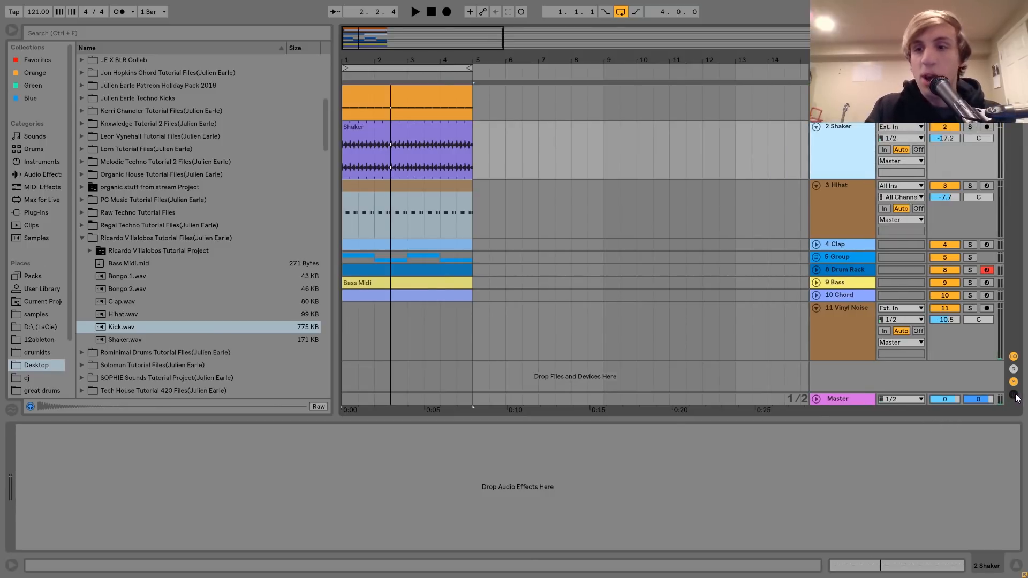
pyautogui.click(1015, 396)
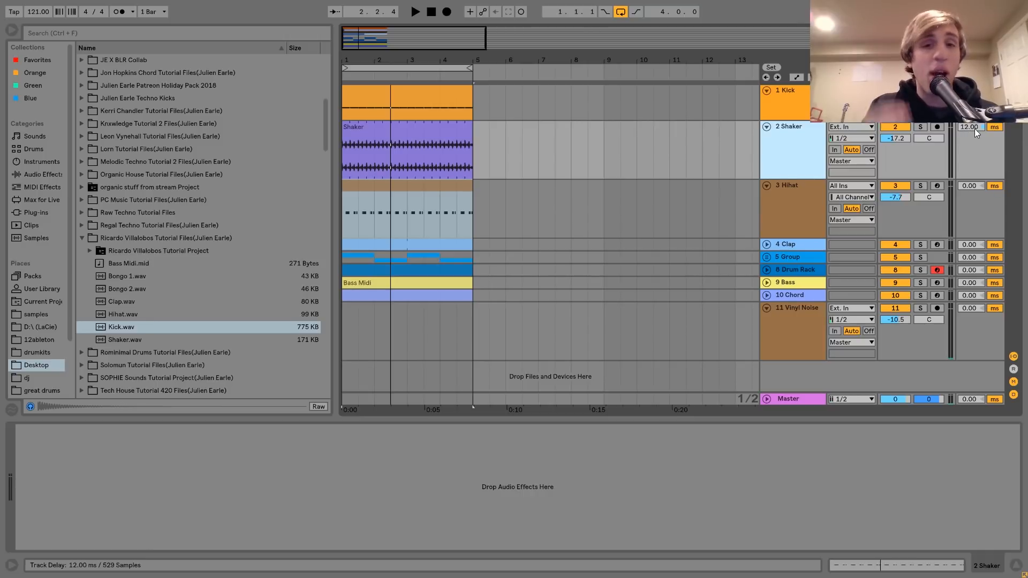
pyautogui.click(415, 131)
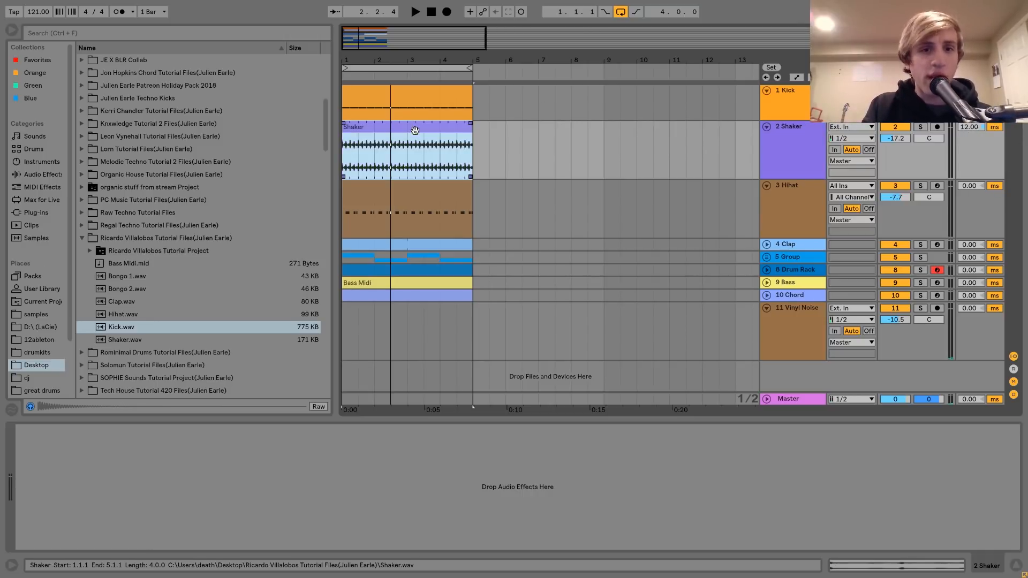
pyautogui.moveTo(370, 128)
pyautogui.mouseDown()
pyautogui.moveTo(407, 136)
pyautogui.moveTo(373, 132)
pyautogui.mouseUp()
pyautogui.click(994, 127)
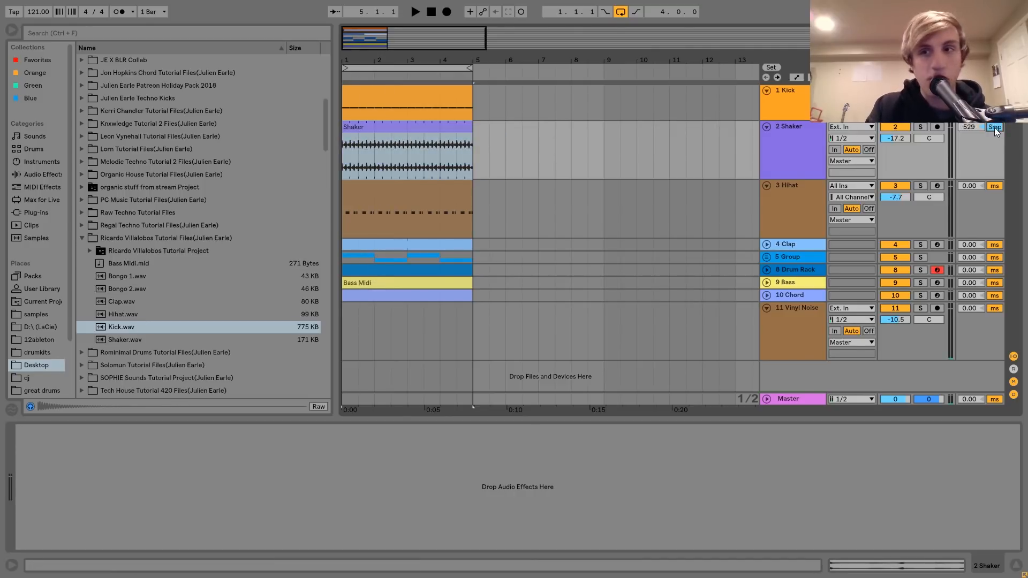
# - Try shifting the Shaker clip later on the timeline, and undo the shift
pyautogui.click(382, 147)
pyautogui.moveTo(382, 146); pyautogui.dragTo(394, 151)
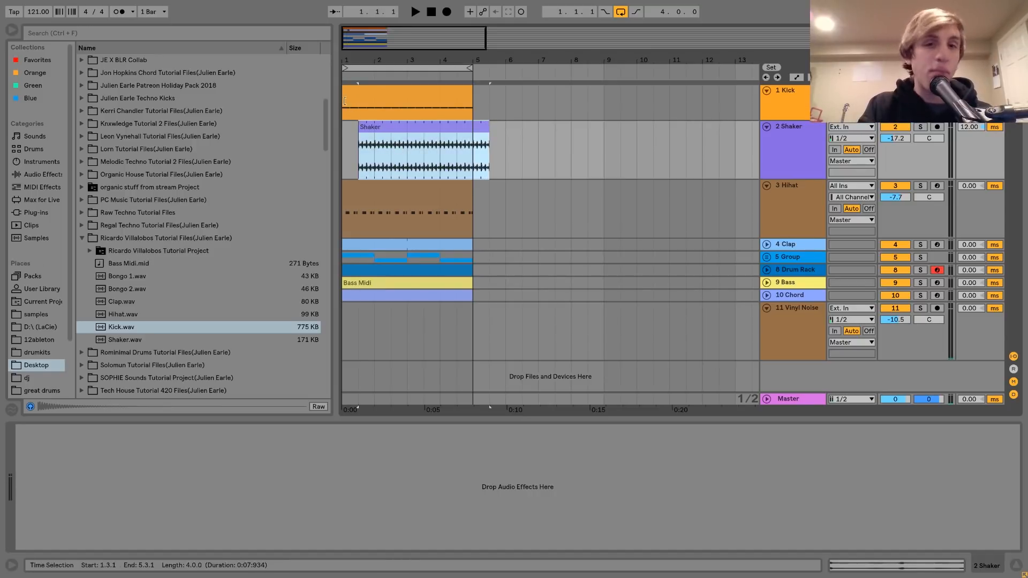
pyautogui.moveTo(350, 60); pyautogui.dragTo(351, 125)
pyautogui.moveTo(353, 60); pyautogui.dragTo(372, 91)
pyautogui.moveTo(376, 127); pyautogui.dragTo(397, 128)
pyautogui.hotkey('ctrl', 'z')
pyautogui.moveTo(352, 60); pyautogui.dragTo(352, 35)
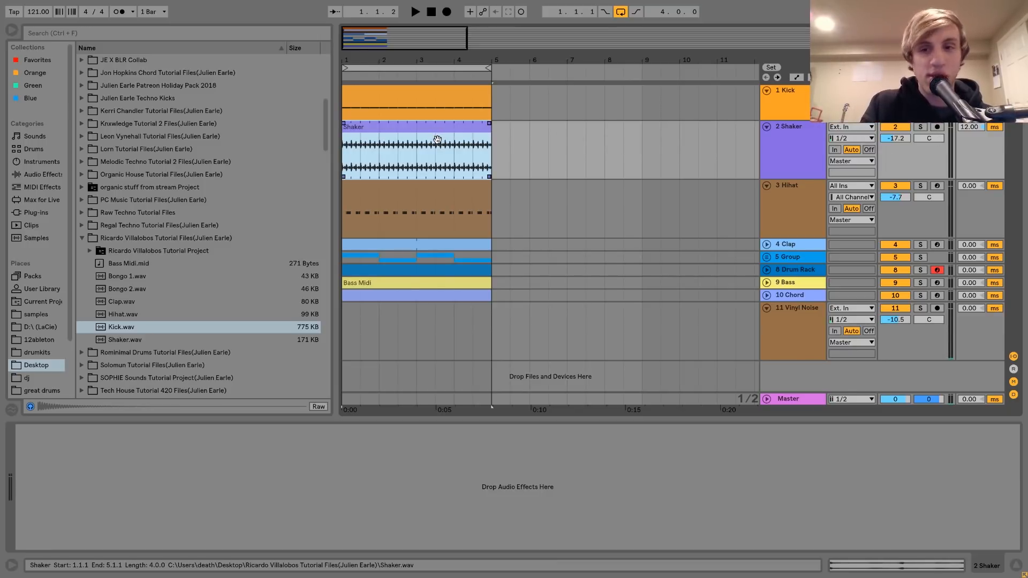
# - Unfold the Clap track and play it solo to hear its sound and pattern
pyautogui.click(788, 246)
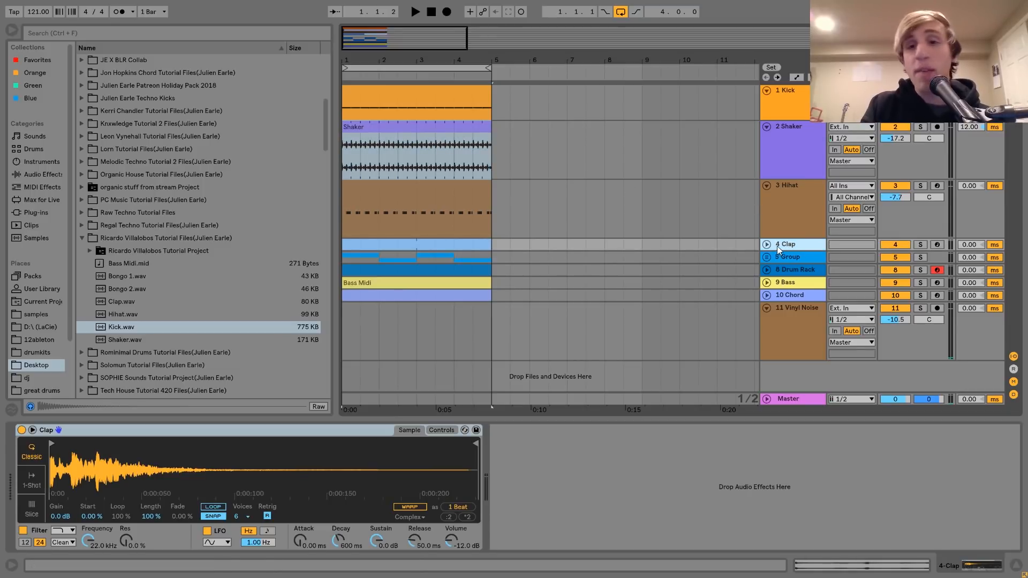
pyautogui.click(766, 245)
pyautogui.click(920, 245)
pyautogui.press('space')
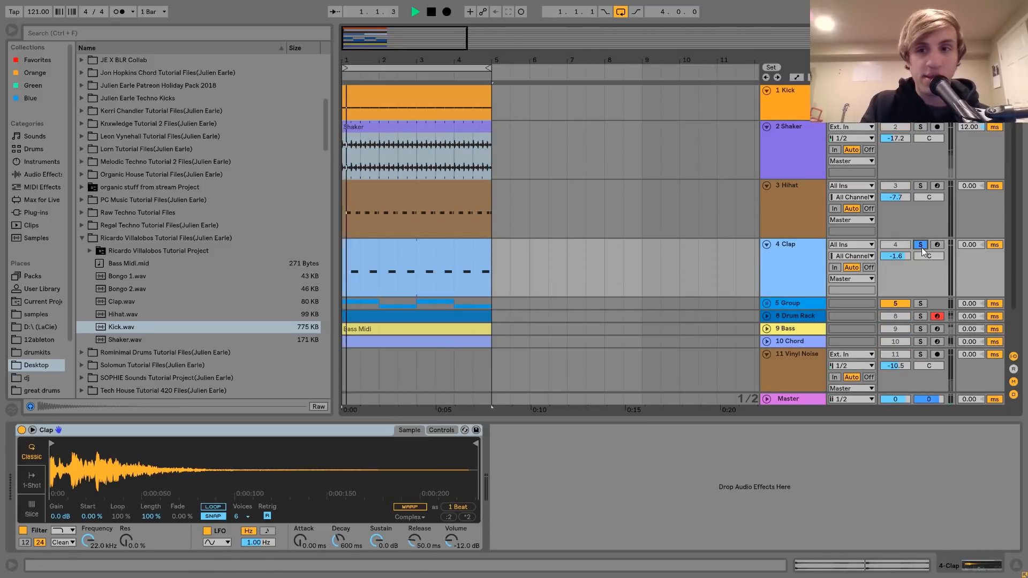
pyautogui.press('space')
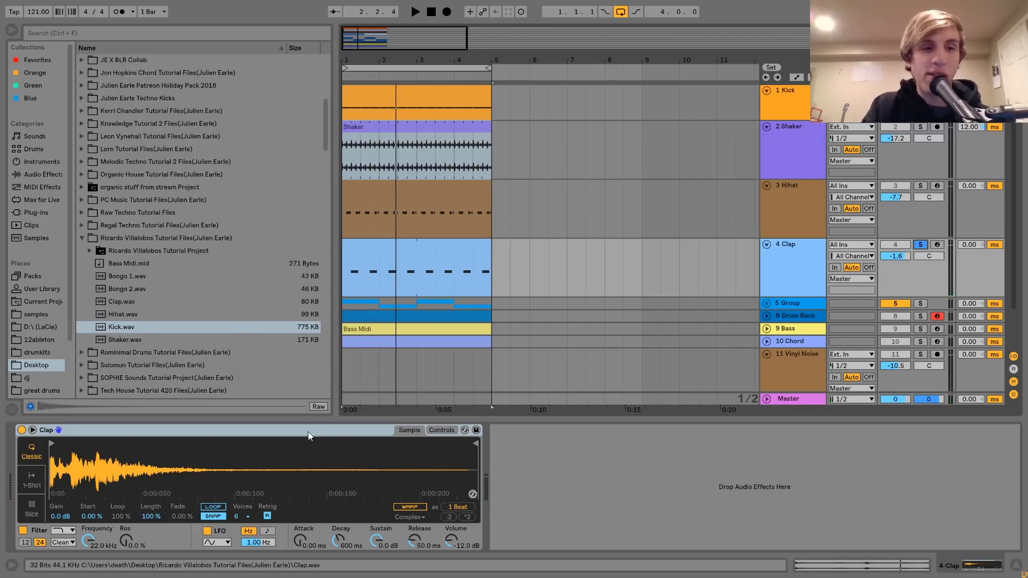
pyautogui.press('space')
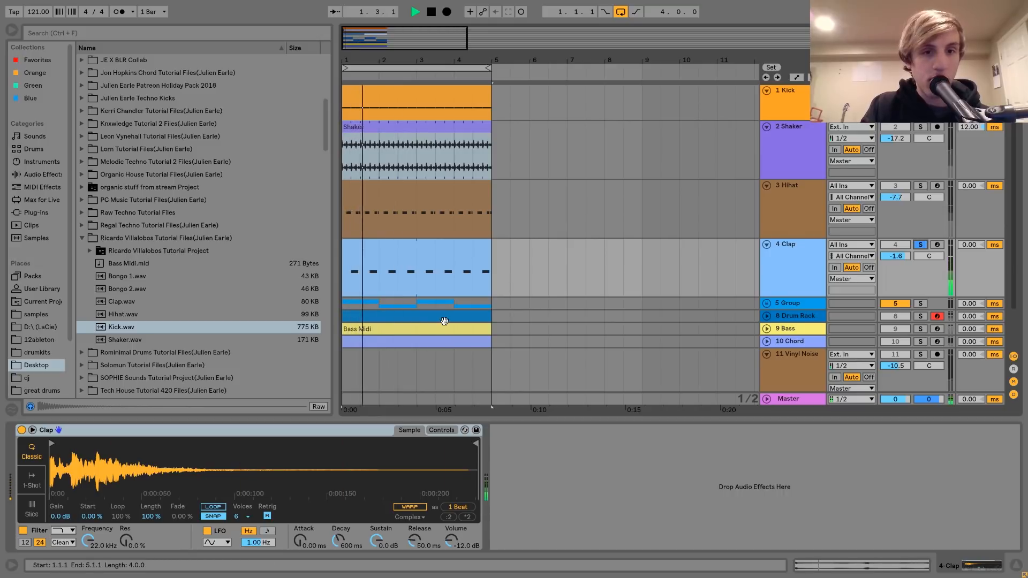
pyautogui.press('space')
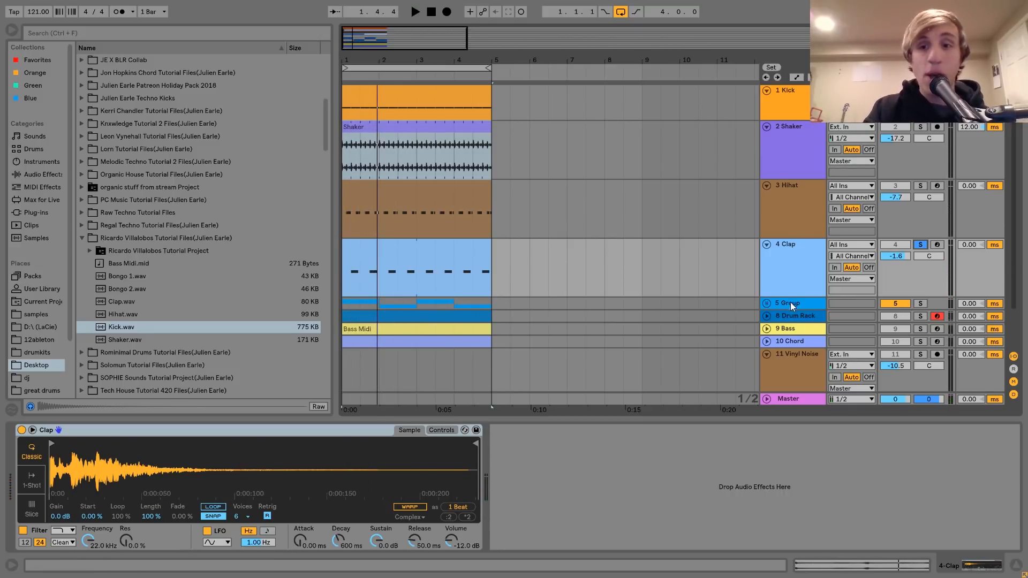
# - Unfold the Group with its FM Sound 1 and FM Sound 2 tracks, and play the Group solo
pyautogui.click(766, 304)
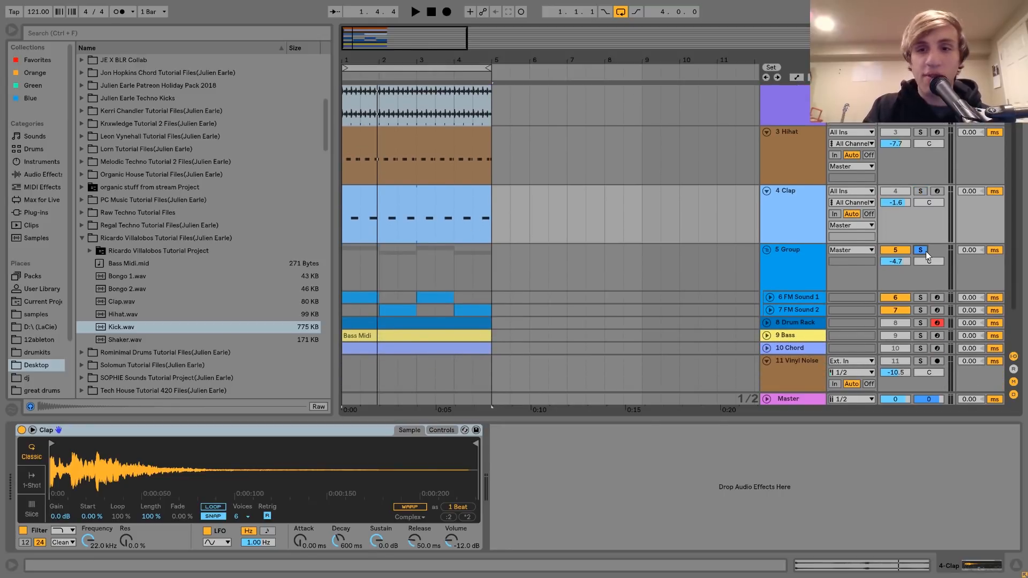
pyautogui.click(769, 309)
pyautogui.click(770, 298)
pyautogui.press('space')
pyautogui.scroll(-3, 768, 310)
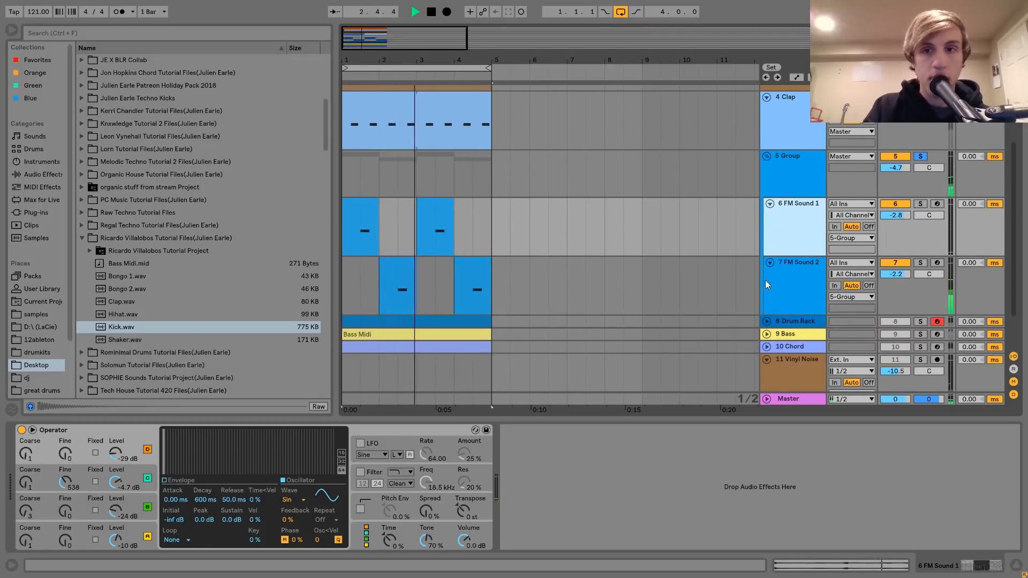
pyautogui.press('space')
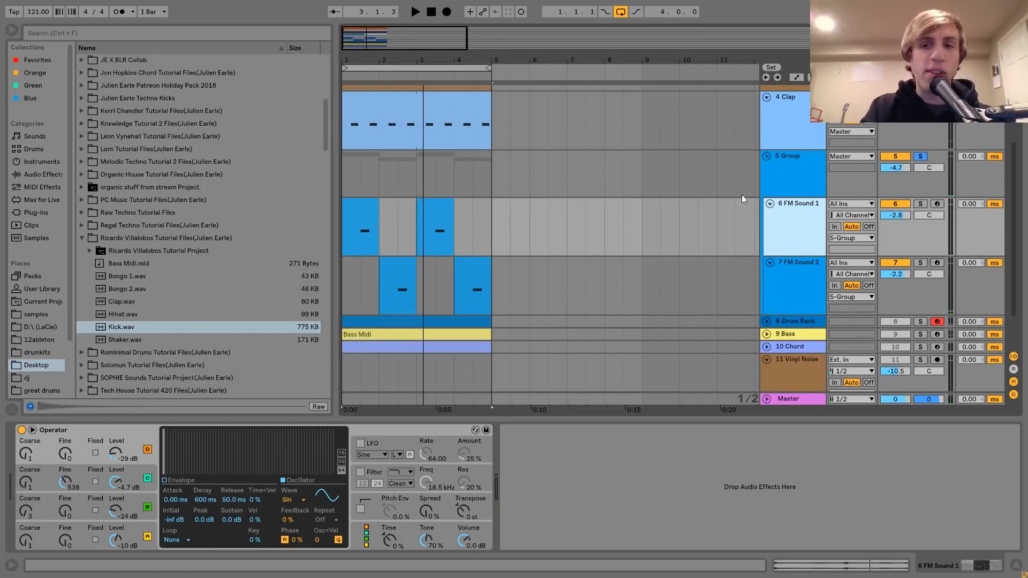
# - Unsolo the Group, select the first FM Sound 1 clip and play the full mix
pyautogui.click(920, 156)
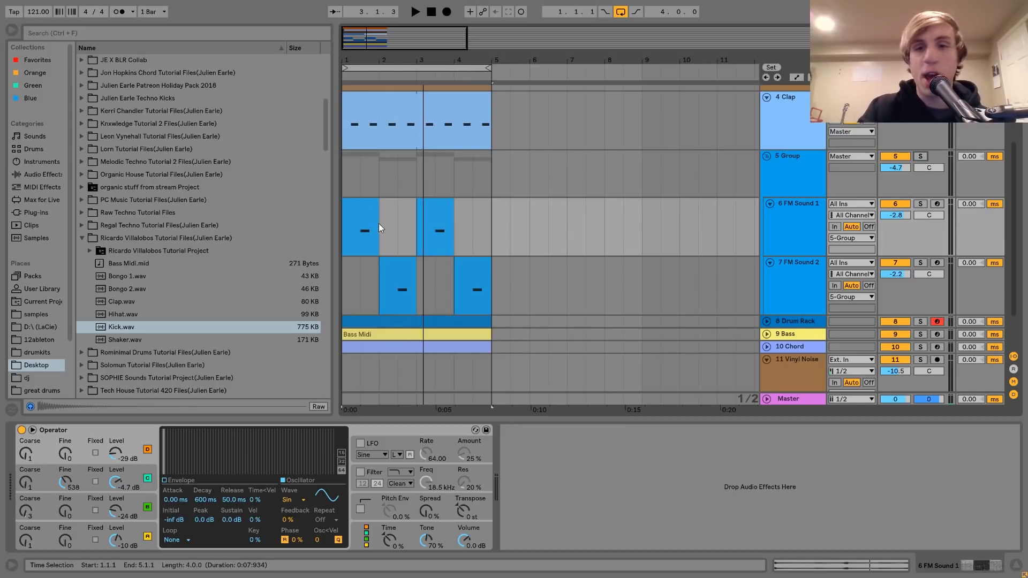
pyautogui.click(360, 217)
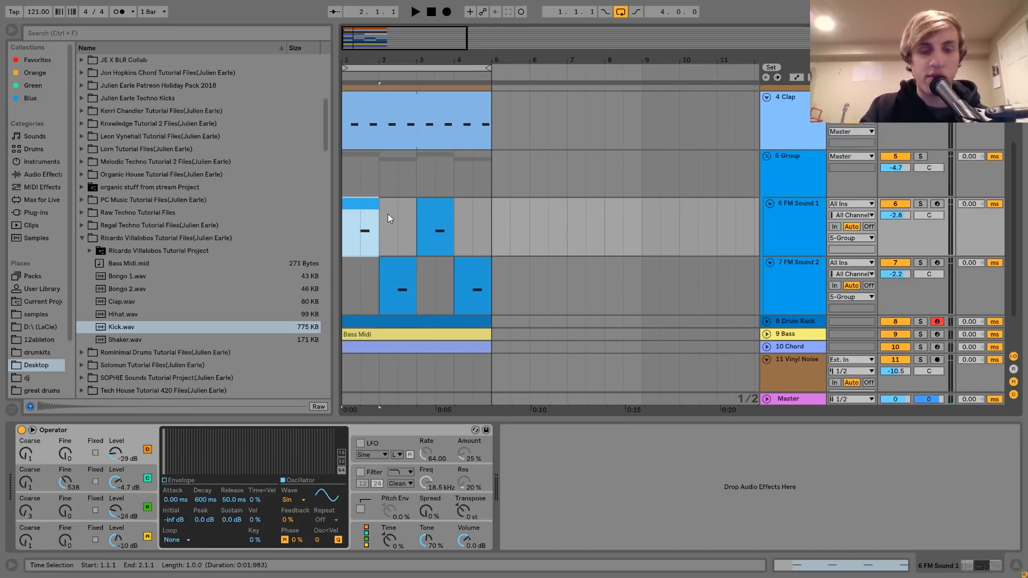
pyautogui.press('space')
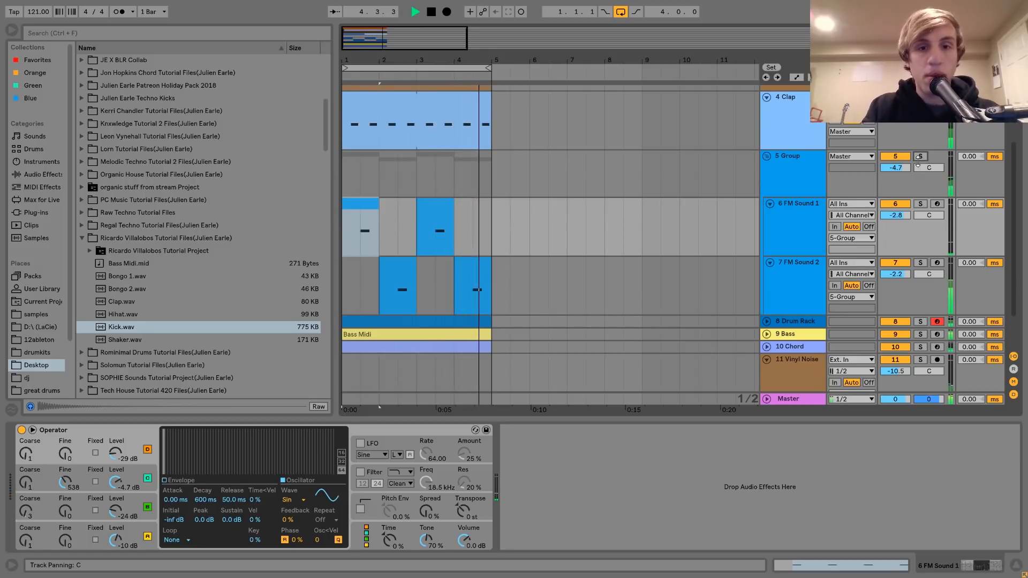
pyautogui.press('space')
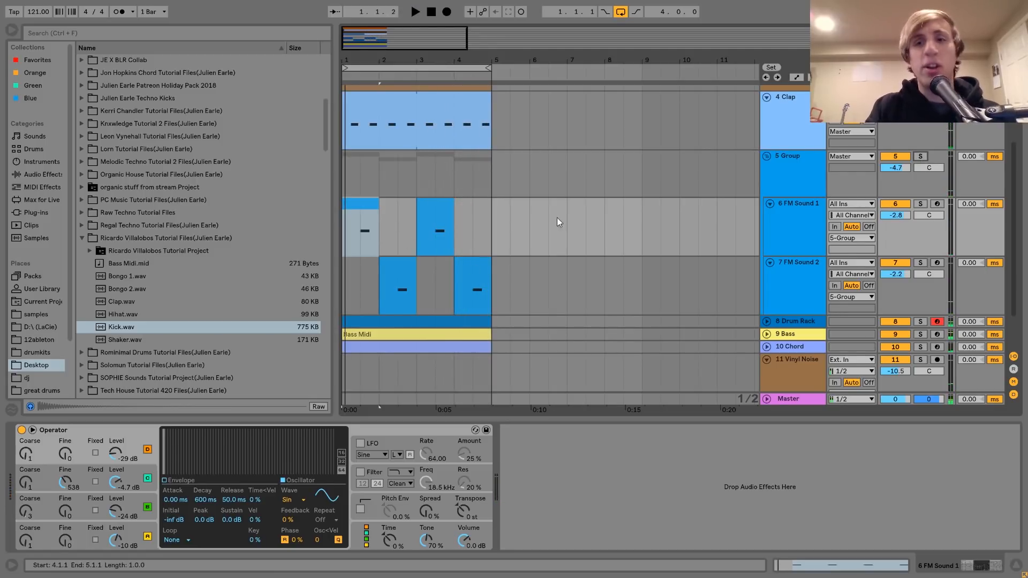
# - Solo the Group to inspect its Chorus and Compressor effects, fold it and remove the solo
pyautogui.click(920, 156)
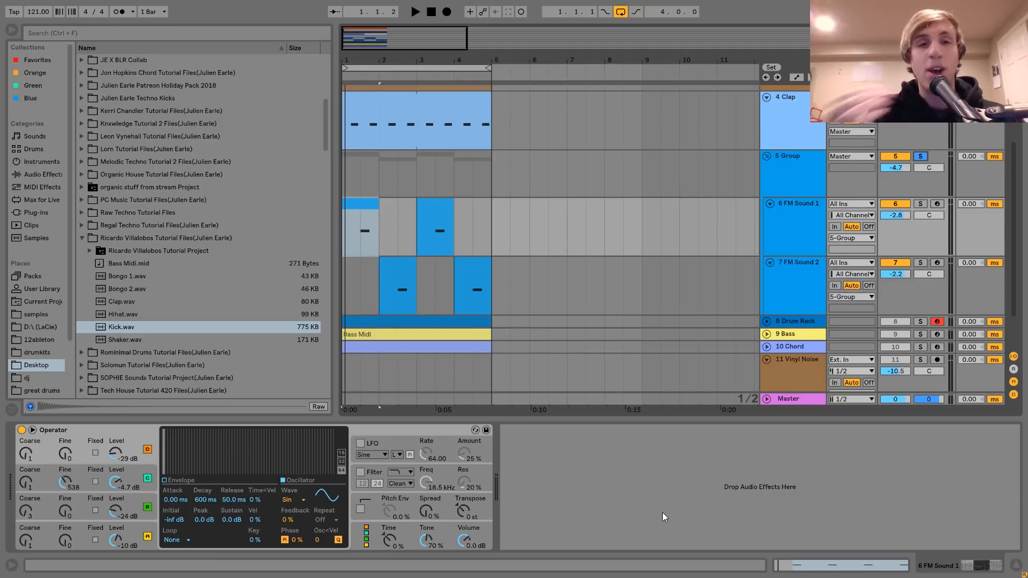
pyautogui.click(785, 172)
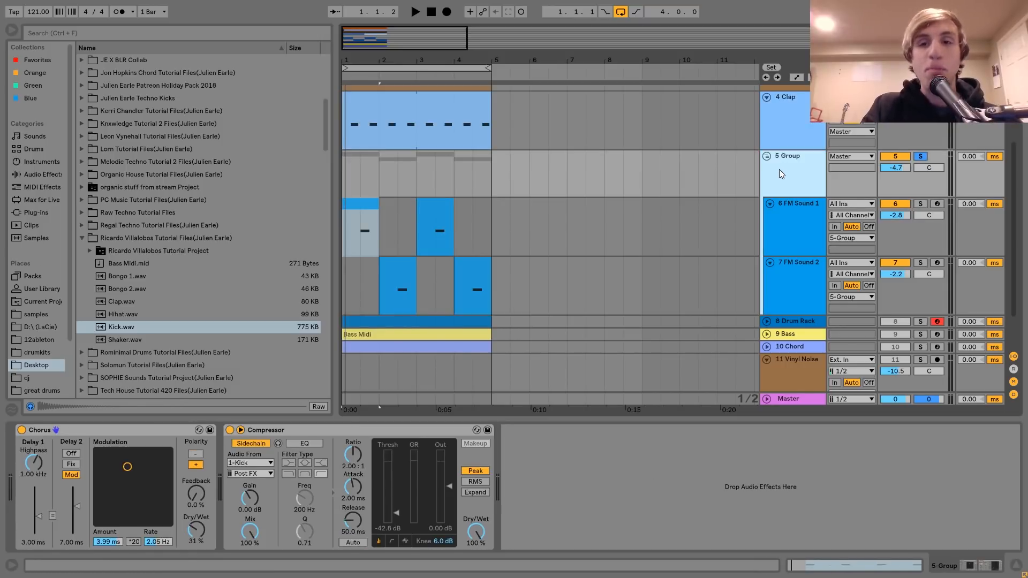
pyautogui.click(766, 156)
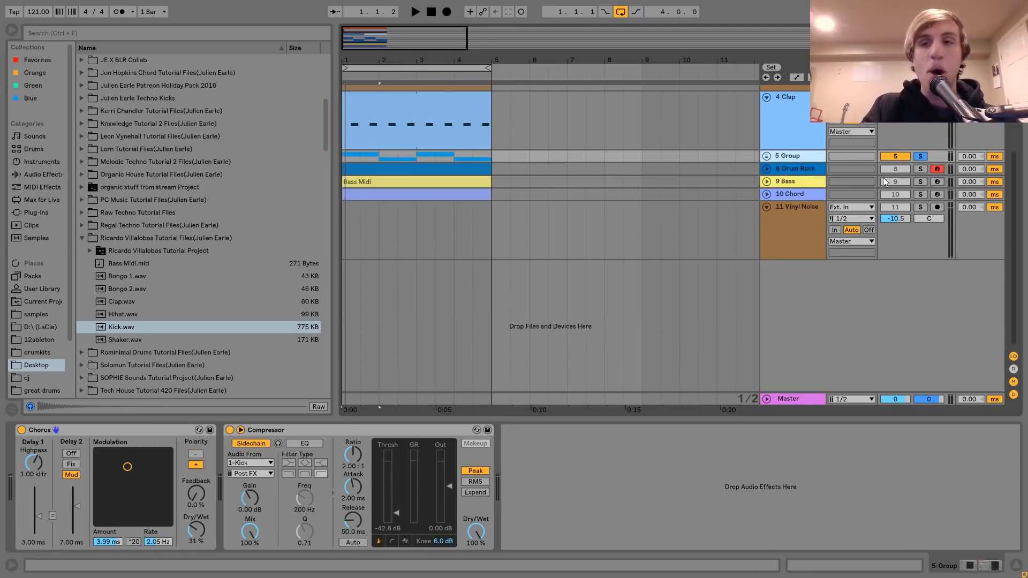
pyautogui.scroll(3, 916, 160)
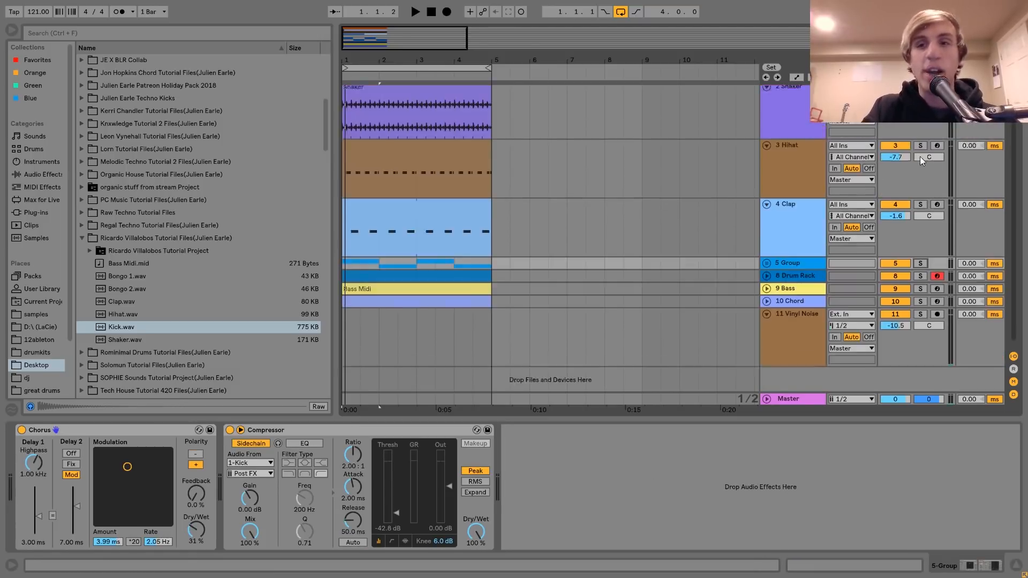
# - Select the Clap track and enlarge the Kick and Hihat tracks in the arrangement
pyautogui.click(788, 208)
pyautogui.scroll(1, 796, 206)
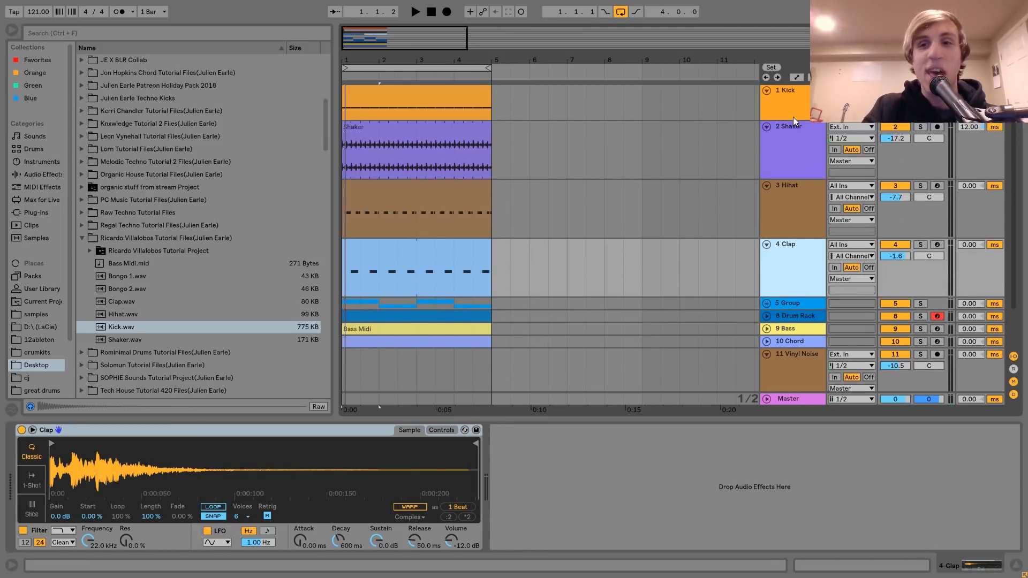
pyautogui.moveTo(788, 121); pyautogui.dragTo(795, 159)
pyautogui.scroll(-2, 796, 159)
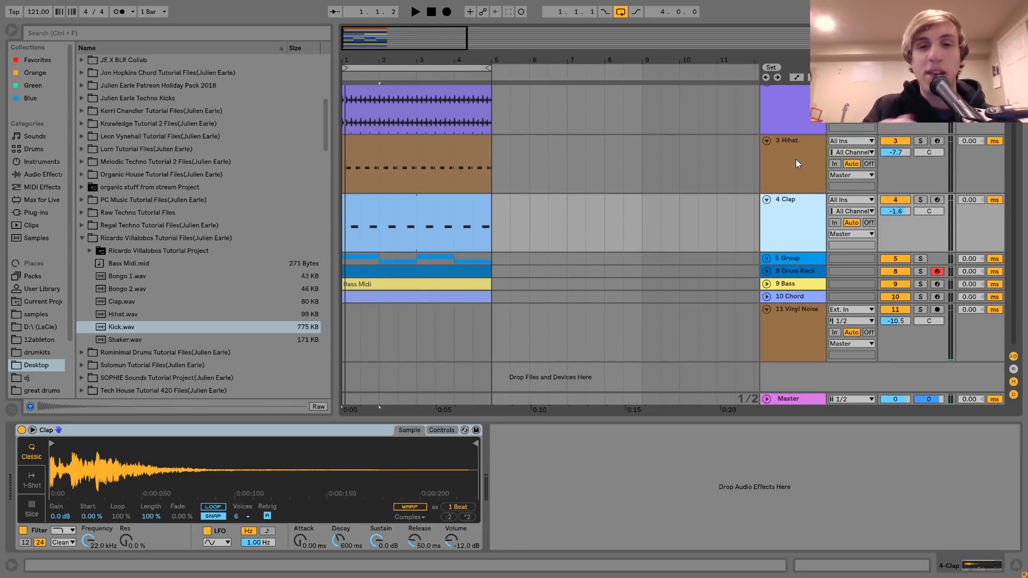
pyautogui.scroll(2, 796, 159)
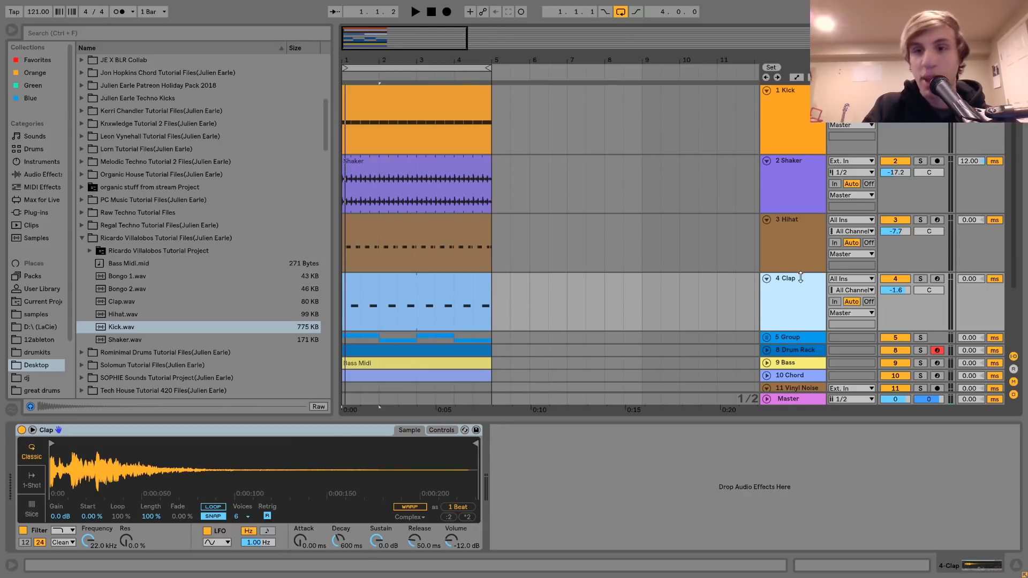
pyautogui.moveTo(800, 275); pyautogui.dragTo(801, 284)
pyautogui.scroll(-2, 801, 283)
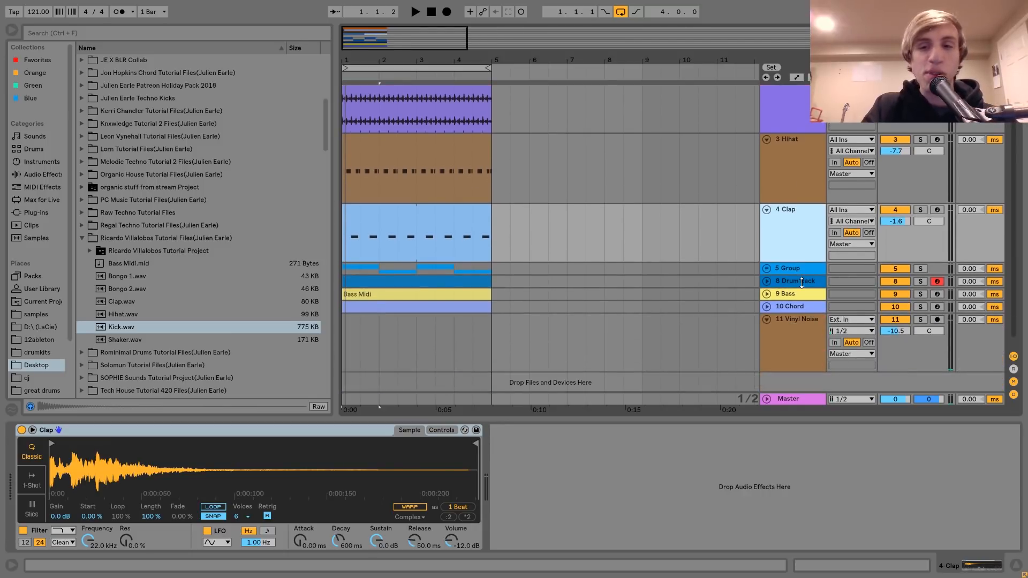
# - Mute the Group, Drum Rack, Chord, Vinyl Noise and Shaker tracks
pyautogui.click(895, 269)
pyautogui.click(893, 282)
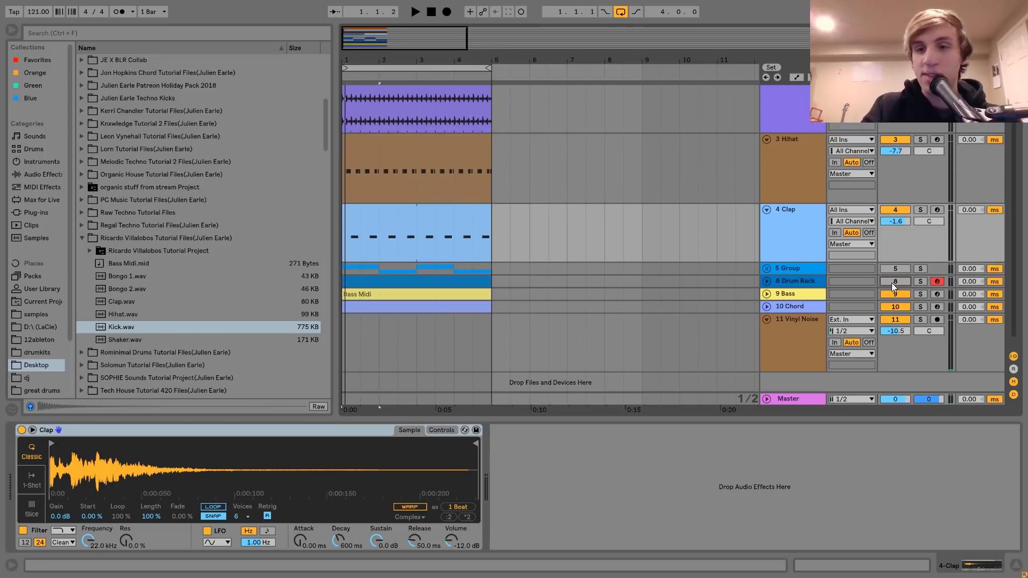
pyautogui.click(895, 320)
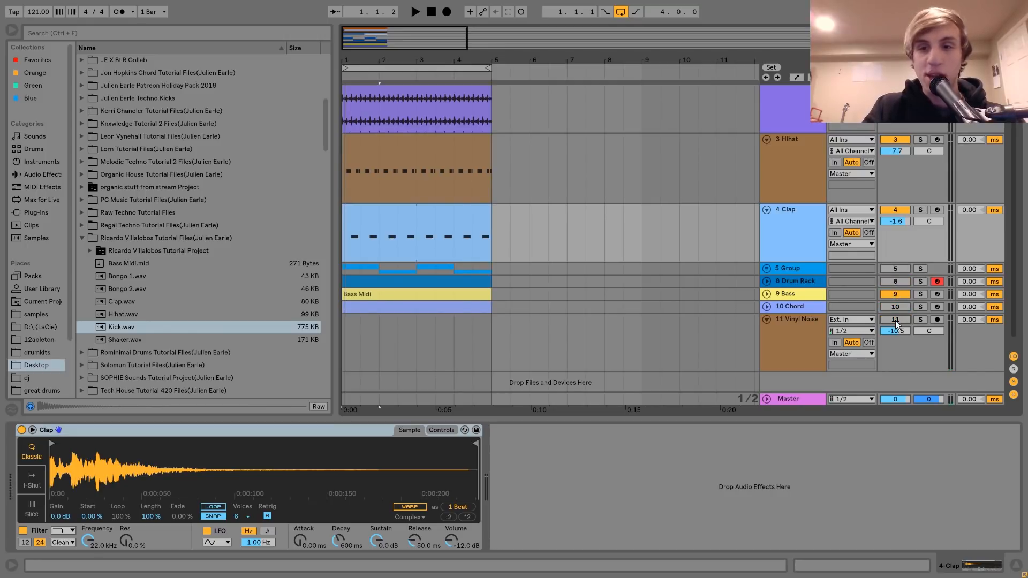
pyautogui.scroll(2, 895, 322)
pyautogui.click(893, 162)
# - Play the remaining tracks, mute the Clap to hear the beat without it, stop playback and reactivate the Clap
pyautogui.press('space')
pyautogui.click(895, 290)
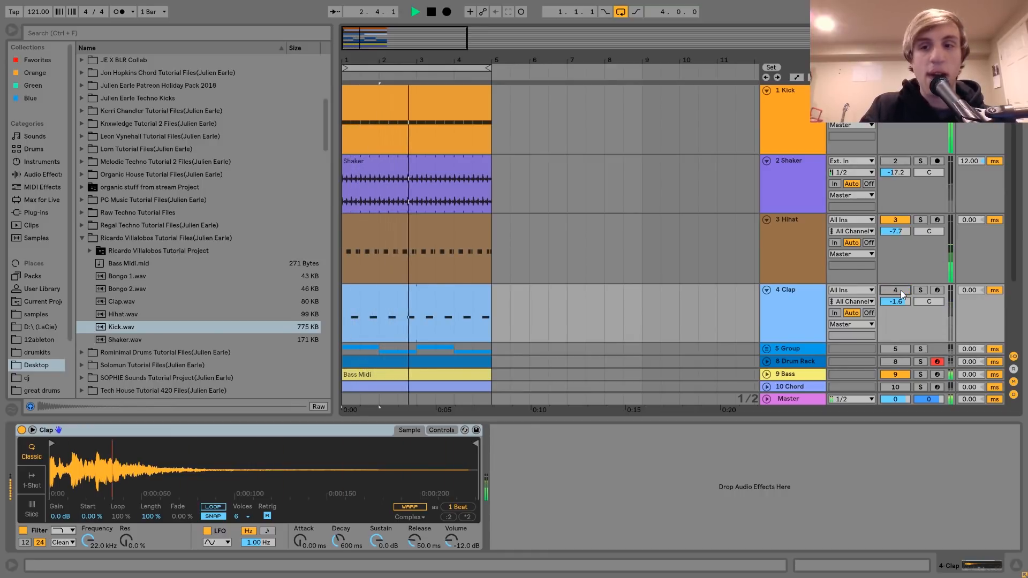
pyautogui.scroll(-1, 901, 290)
pyautogui.press('space')
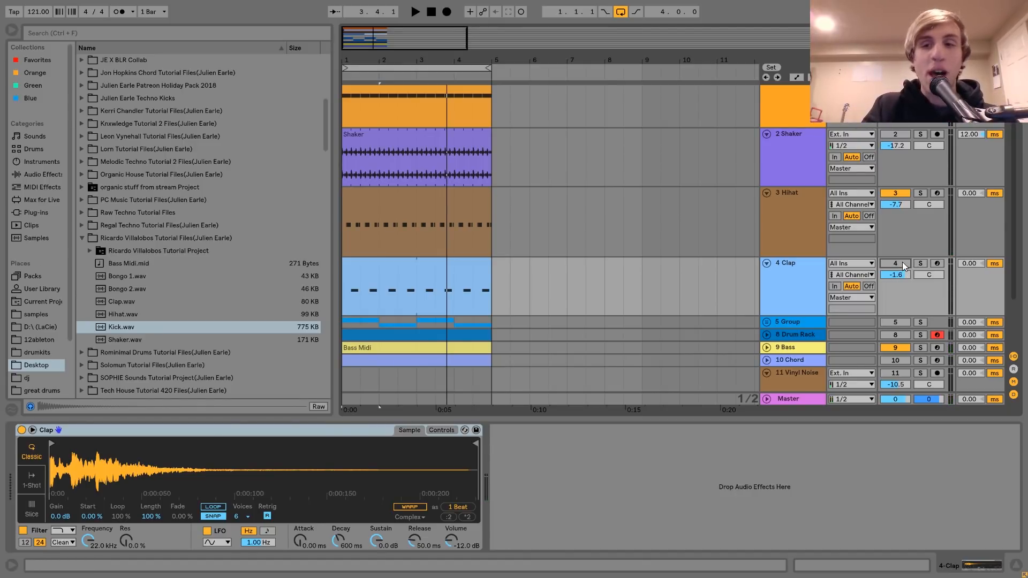
pyautogui.click(902, 263)
# - Reactivate the muted Group, Drum Rack, Chord and Vinyl Noise tracks
pyautogui.scroll(-2, 901, 133)
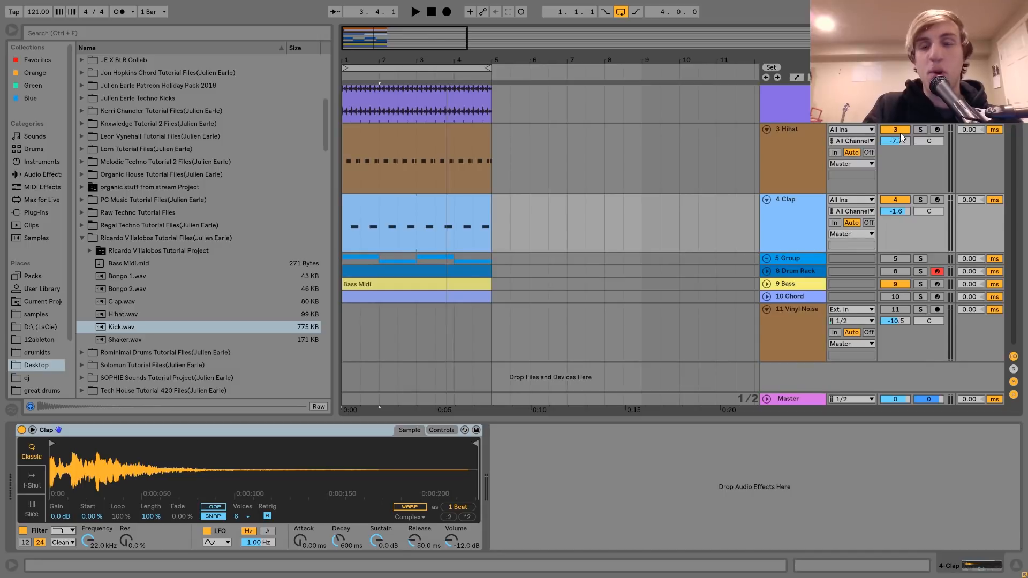
pyautogui.click(901, 260)
pyautogui.click(895, 272)
pyautogui.click(894, 297)
pyautogui.click(894, 309)
# - Unfold and select the Group, play it solo, and remove the solo to hear it in the full mix
pyautogui.click(766, 260)
pyautogui.click(803, 261)
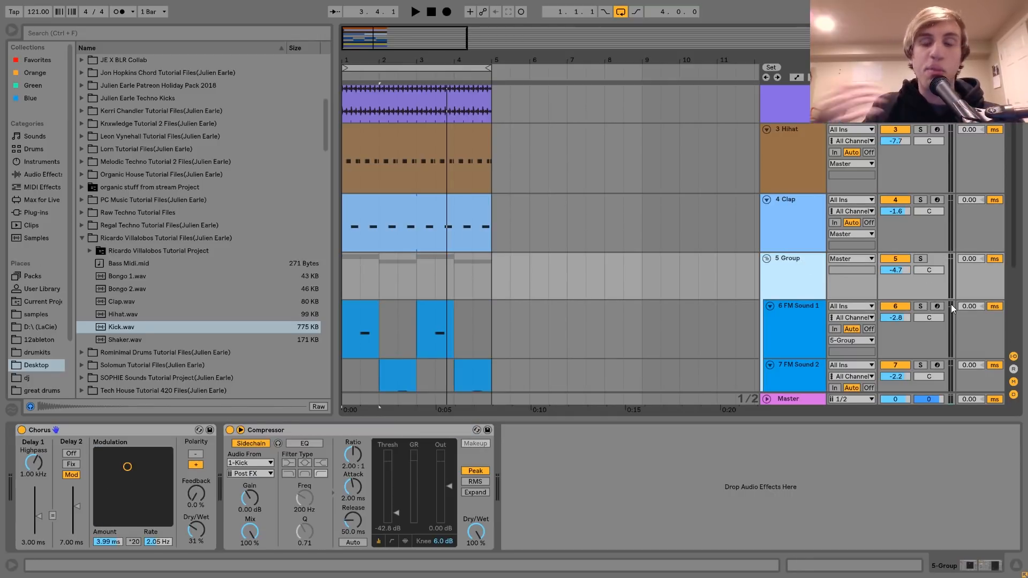
pyautogui.click(921, 255)
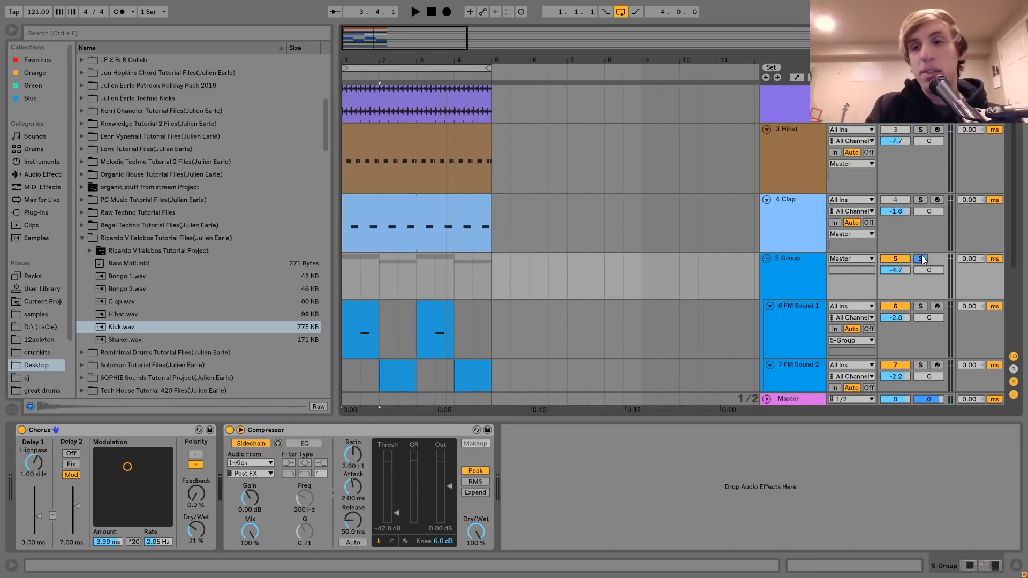
pyautogui.press('space')
pyautogui.click(920, 259)
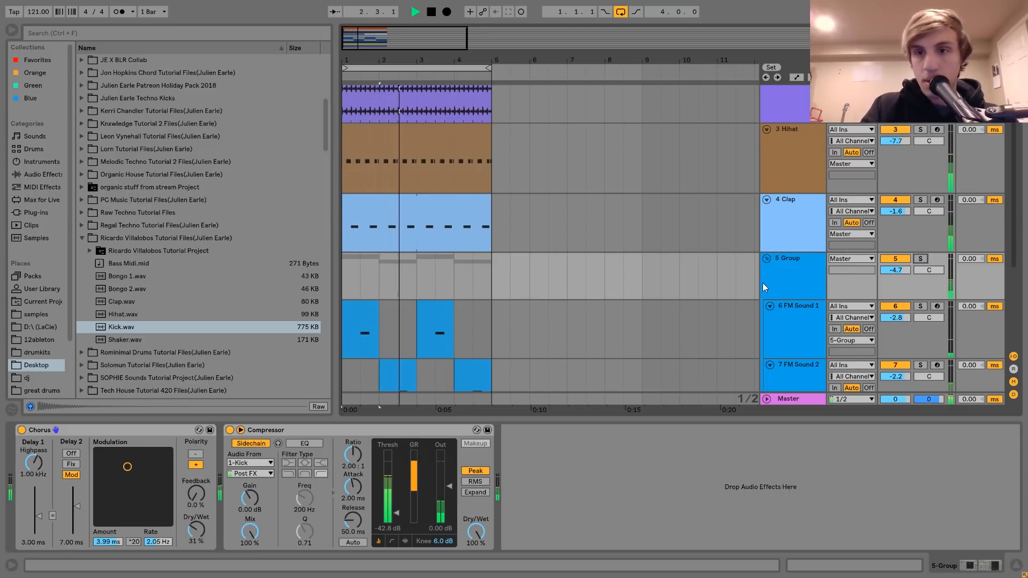
pyautogui.press('space')
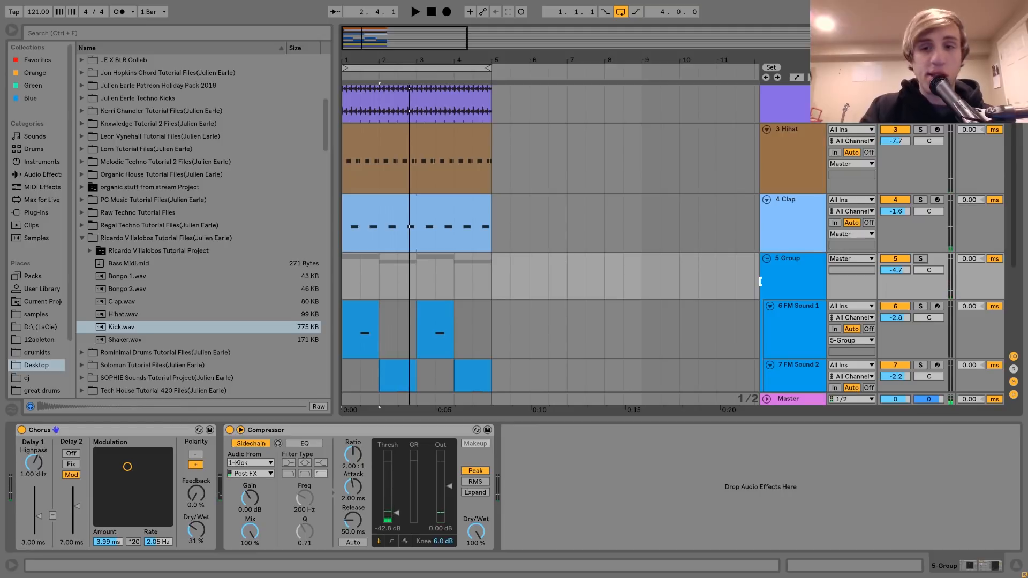
# - Show FM Sound 1's Operator, check its oscillator waveform choices, and arm the track to audition a note
pyautogui.click(786, 322)
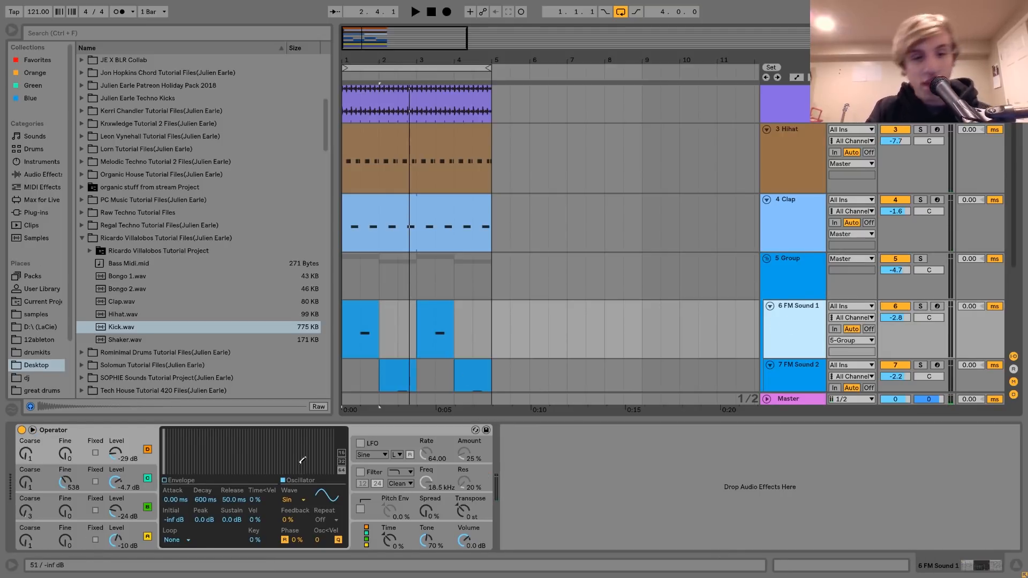
pyautogui.click(291, 497)
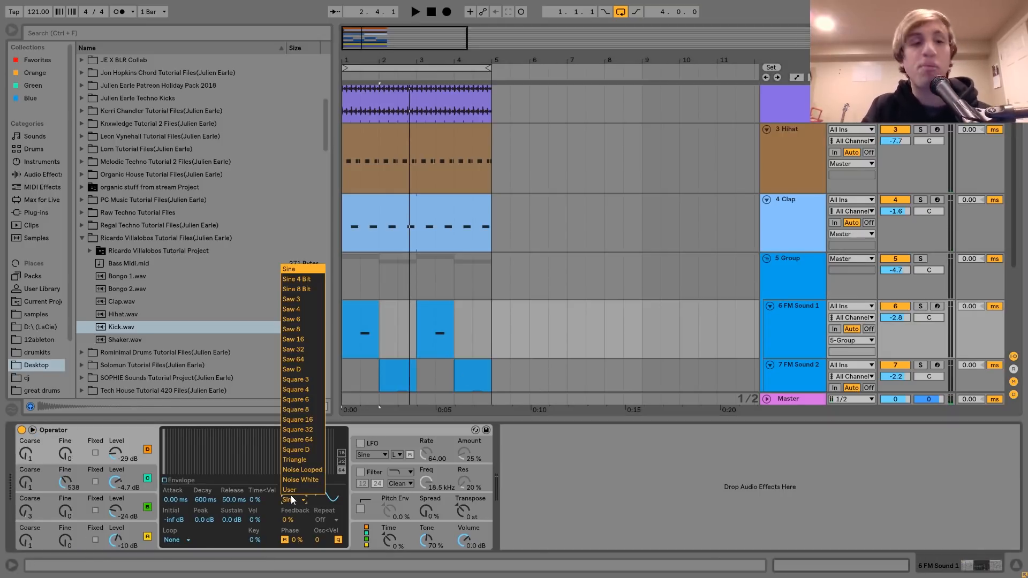
pyautogui.click(262, 484)
pyautogui.click(937, 306)
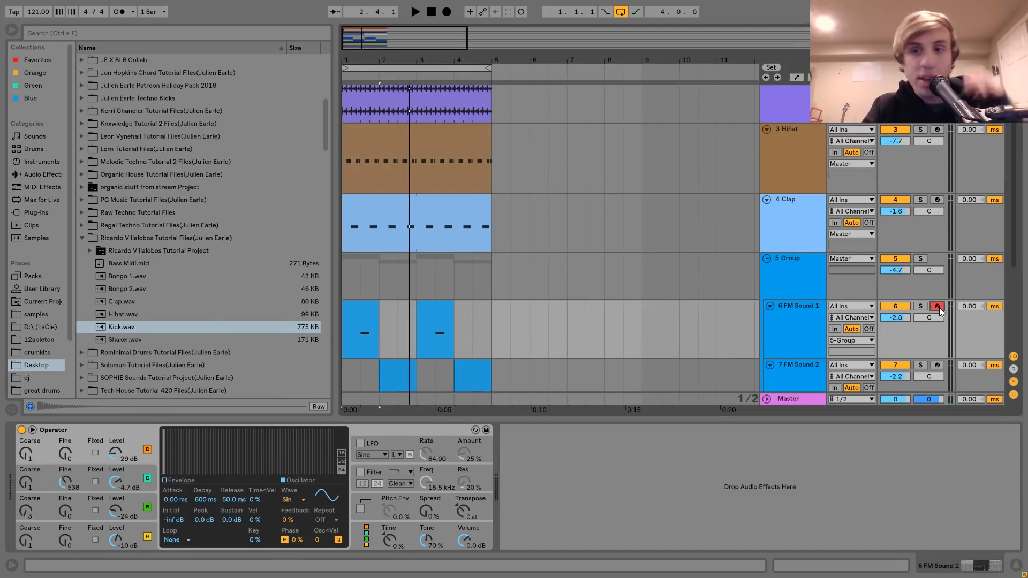
pyautogui.press('z')
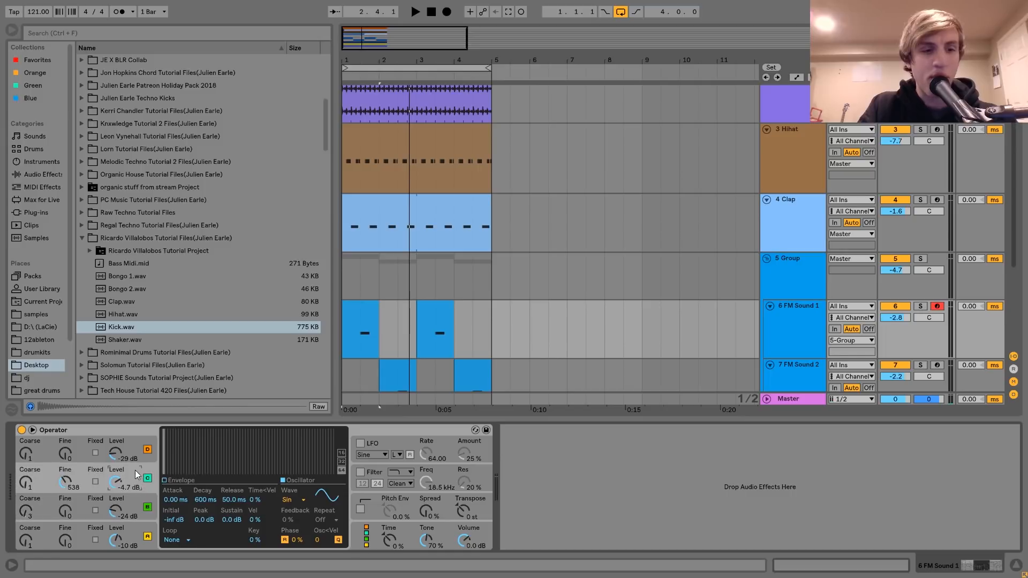
# - Examine oscillator B and the fine tuning of oscillator C in FM Sound 1's Operator, and audition the sound
pyautogui.click(38, 507)
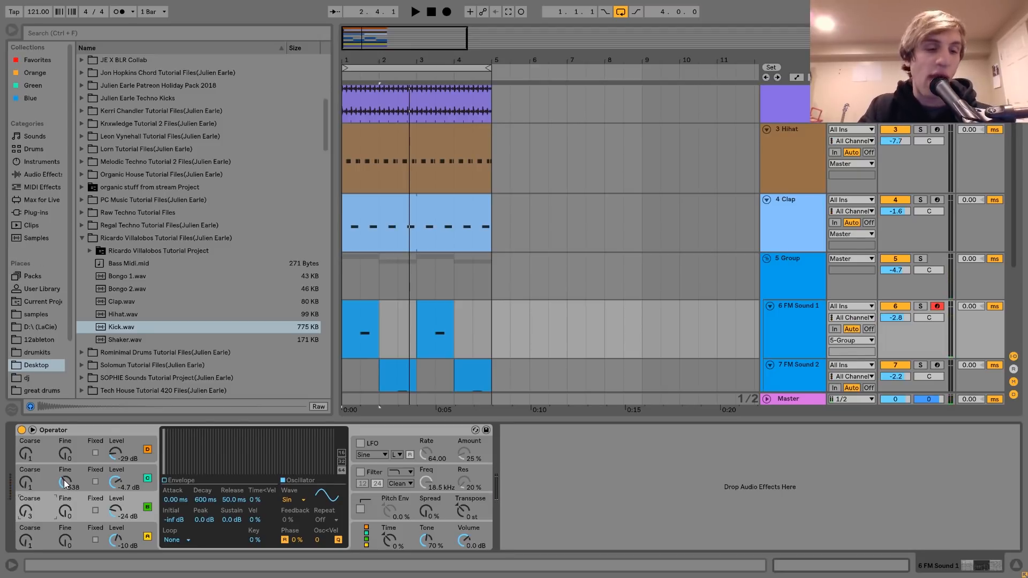
pyautogui.click(64, 482)
pyautogui.press('Delete')
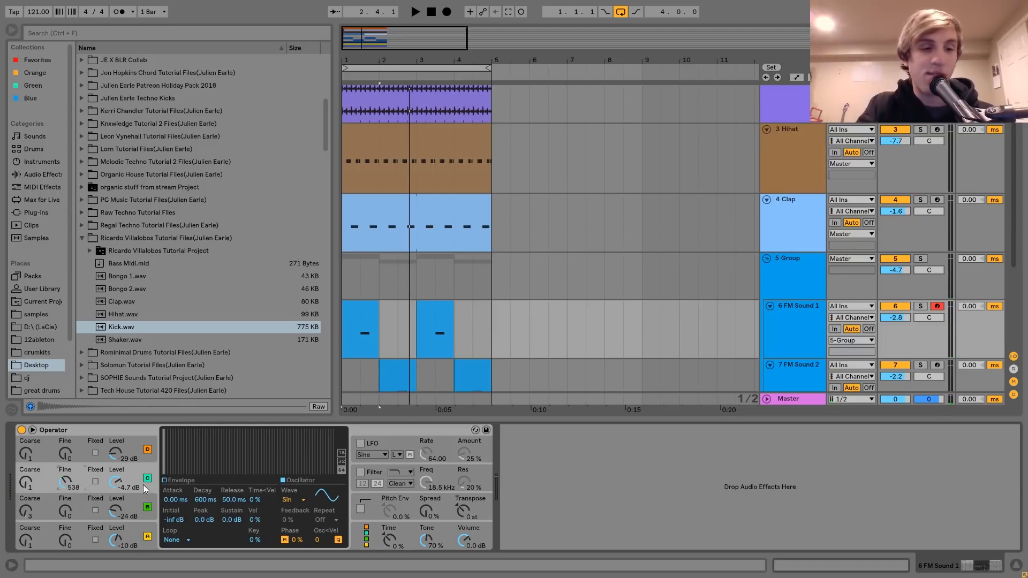
pyautogui.press('space')
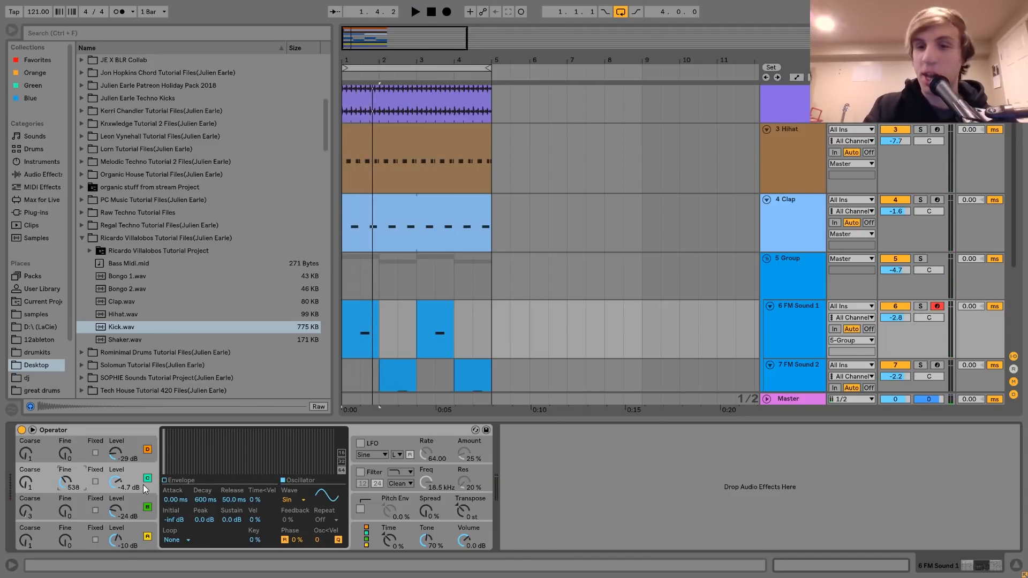
# - Select and arm FM Sound 2, and examine the notes in its first clip and in the first FM Sound 1 clip
pyautogui.click(785, 377)
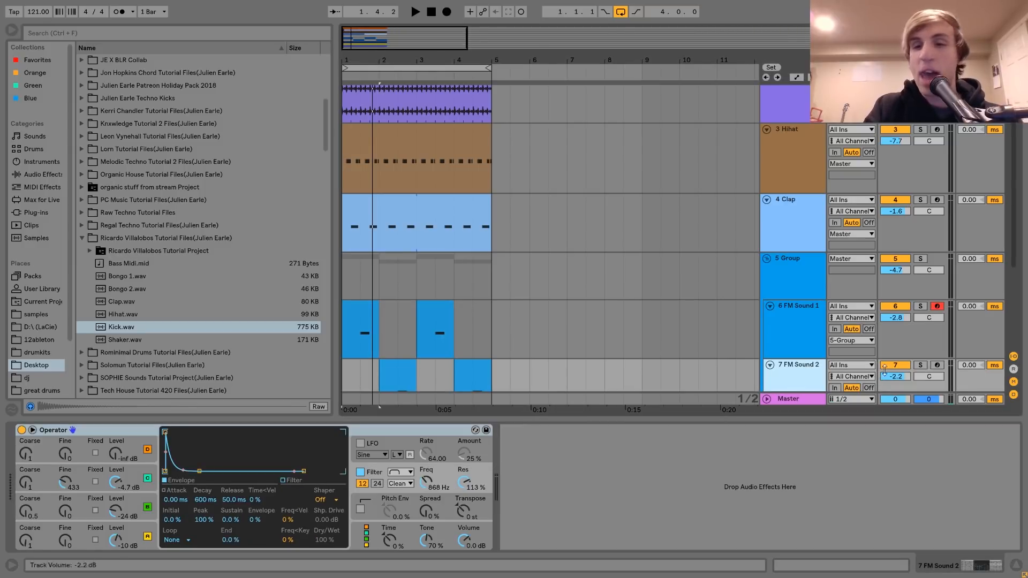
pyautogui.click(936, 365)
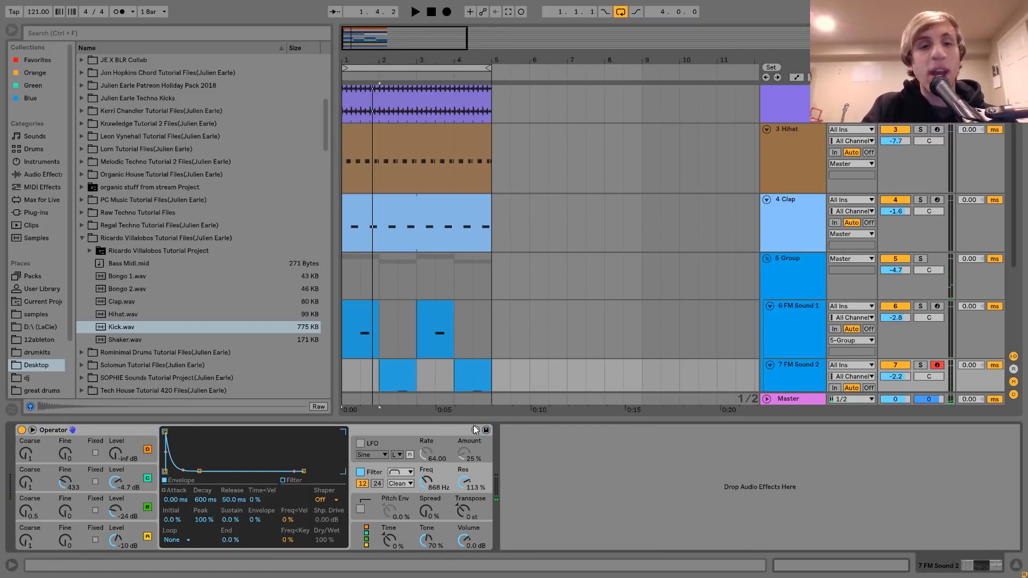
pyautogui.scroll(-4, 461, 346)
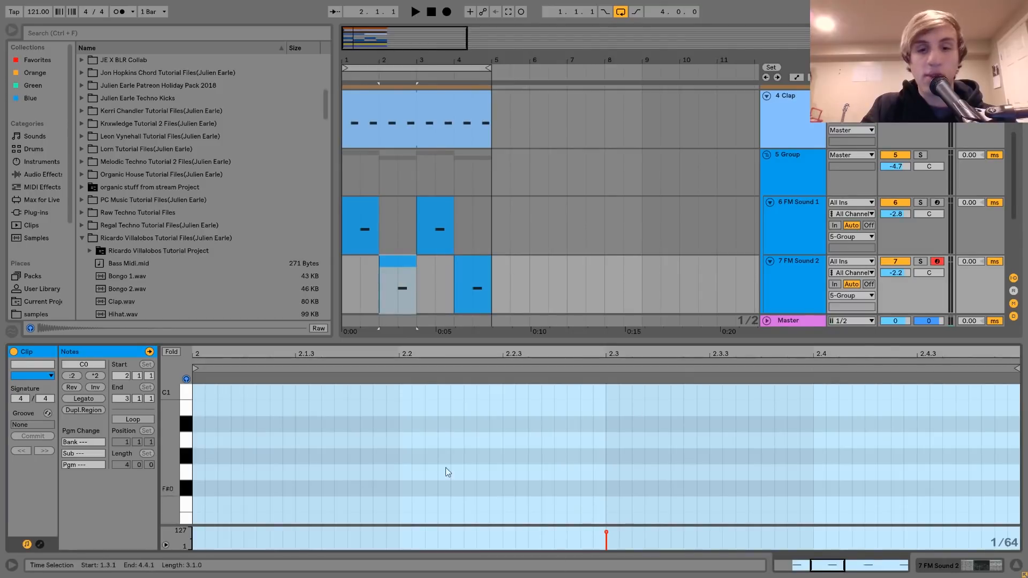
pyautogui.moveTo(170, 451); pyautogui.dragTo(147, 424)
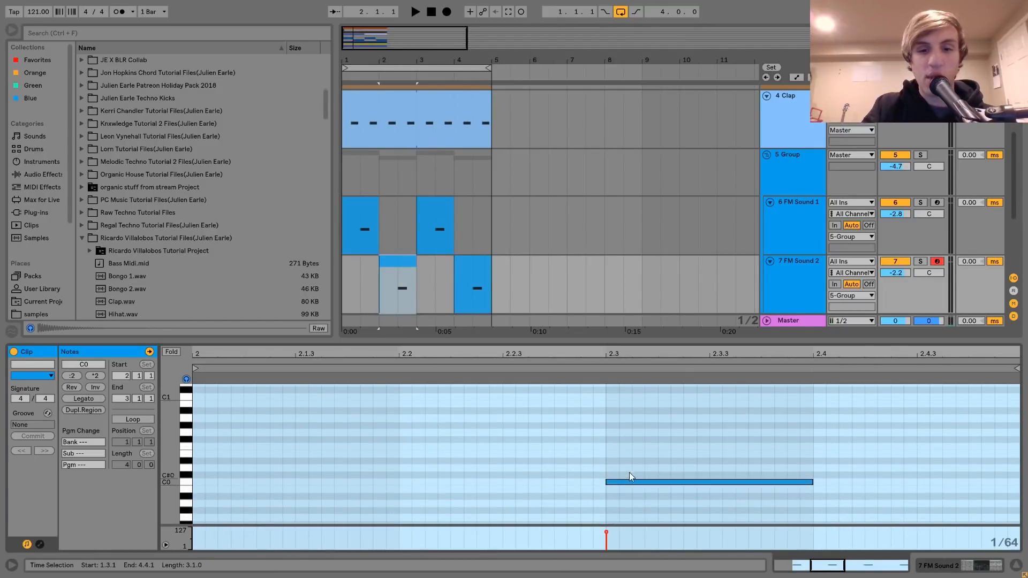
pyautogui.click(642, 483)
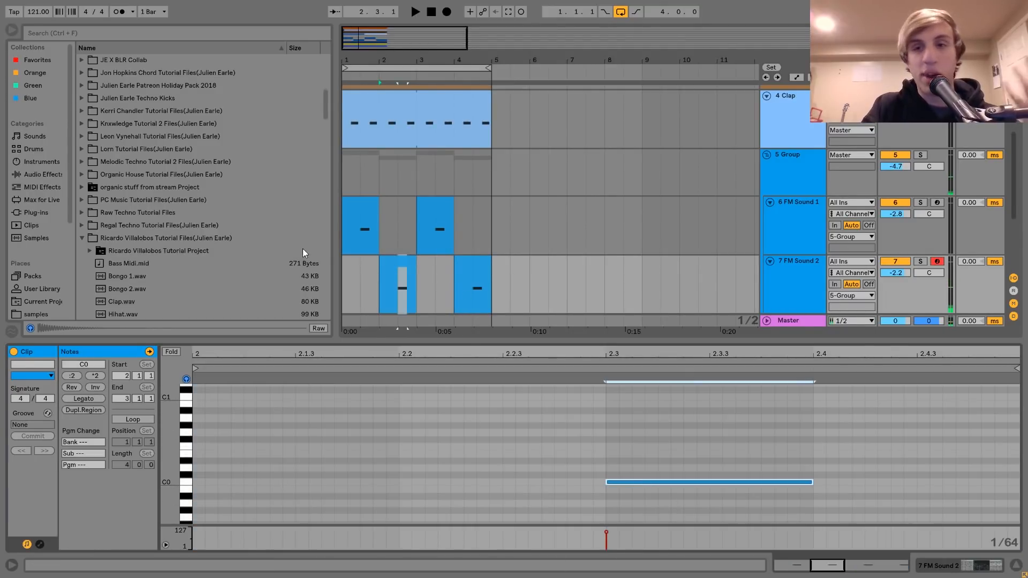
pyautogui.click(368, 203)
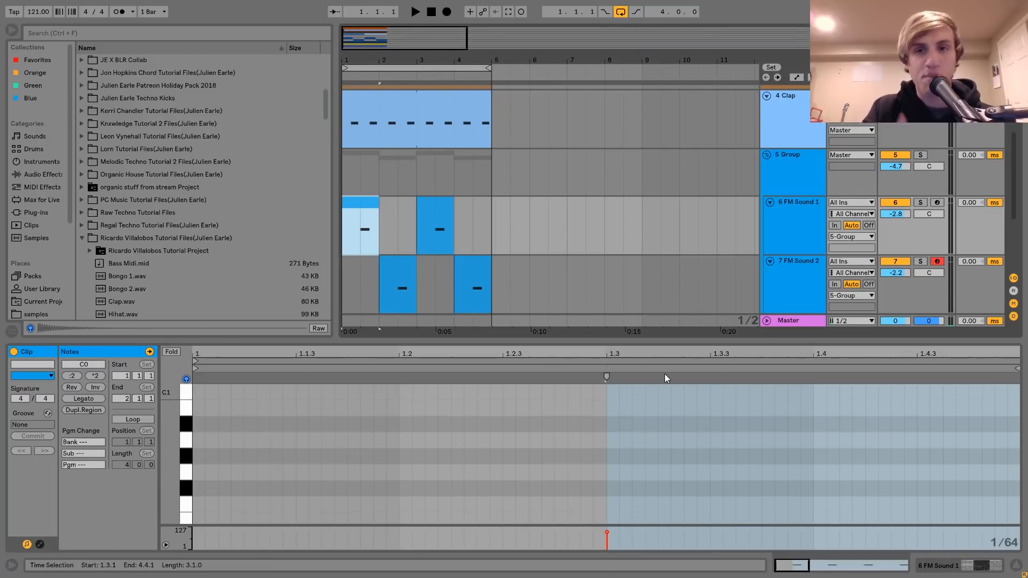
# - Select the Group track and examine its Chorus and sidechained Compressor
pyautogui.click(792, 181)
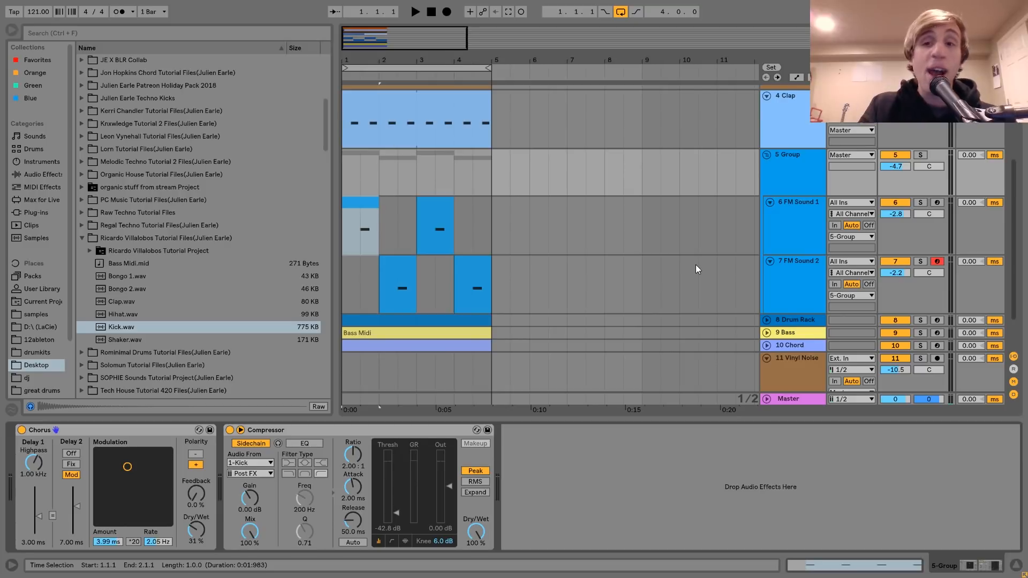
pyautogui.click(764, 159)
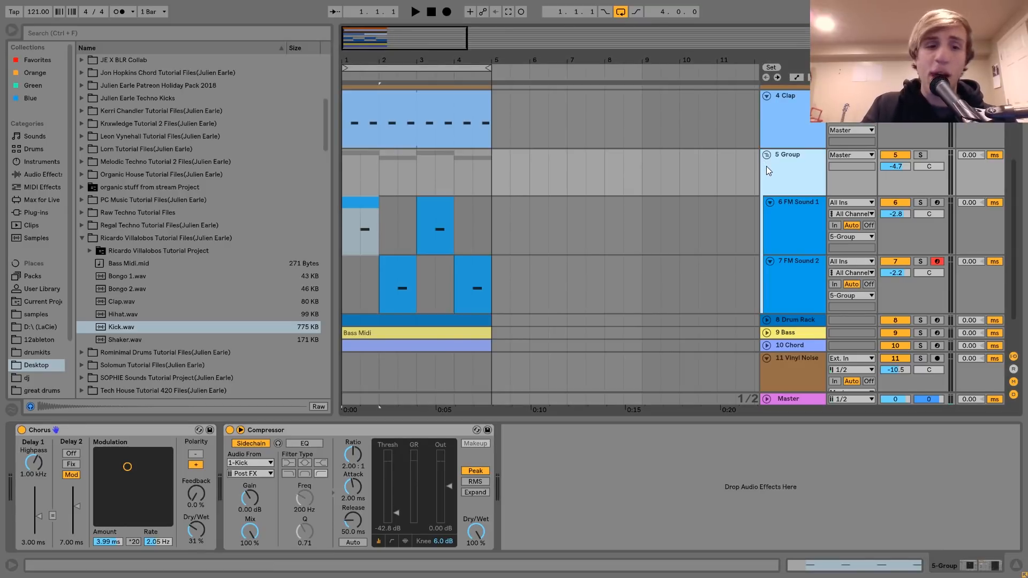
pyautogui.click(122, 426)
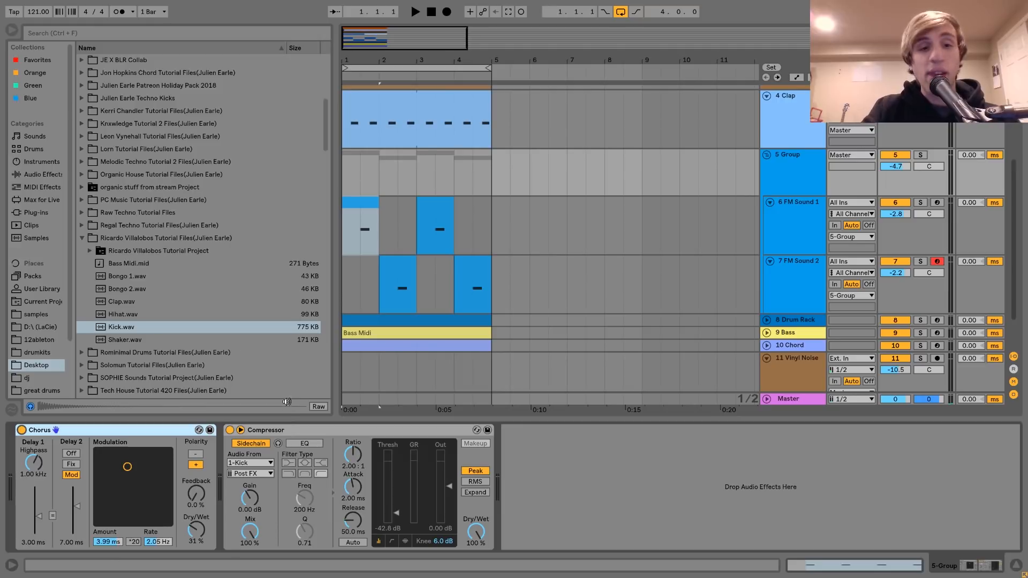
pyautogui.click(287, 429)
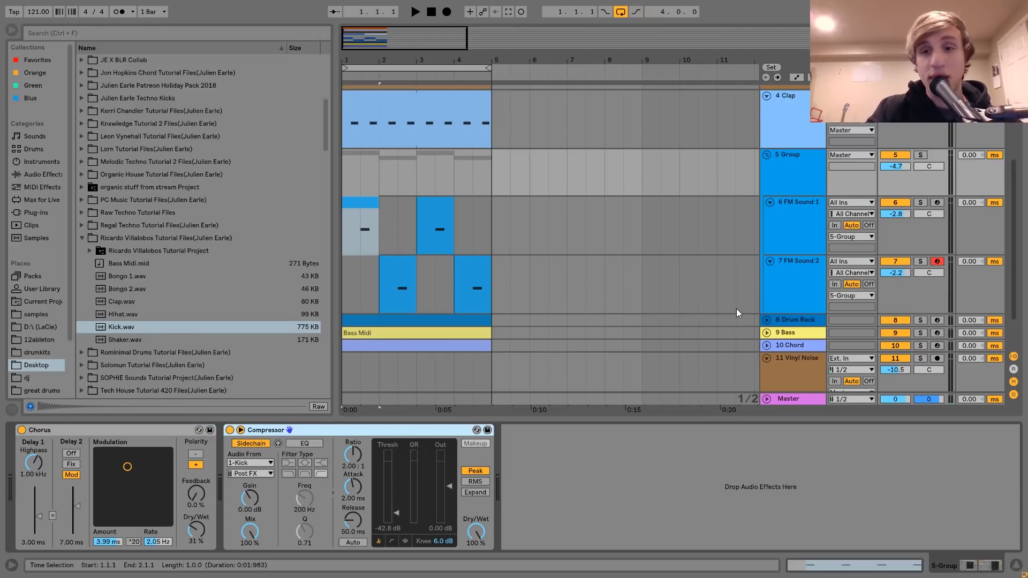
# - Unfold the Drum Rack track, play it solo, and view its Bongo 1 and Bongo 2 pads alongside the Echo
pyautogui.scroll(-2, 756, 300)
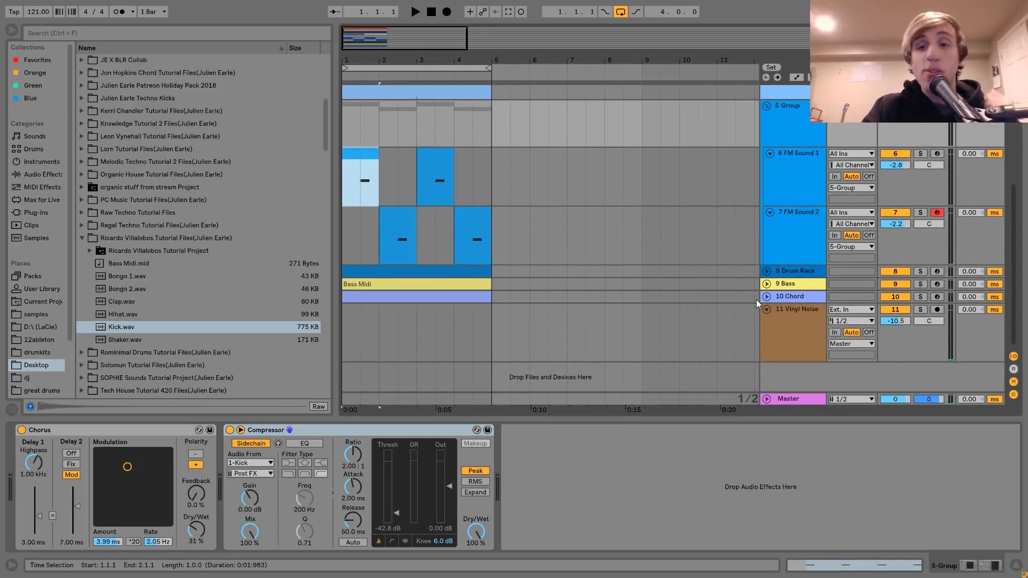
pyautogui.click(766, 271)
pyautogui.click(787, 274)
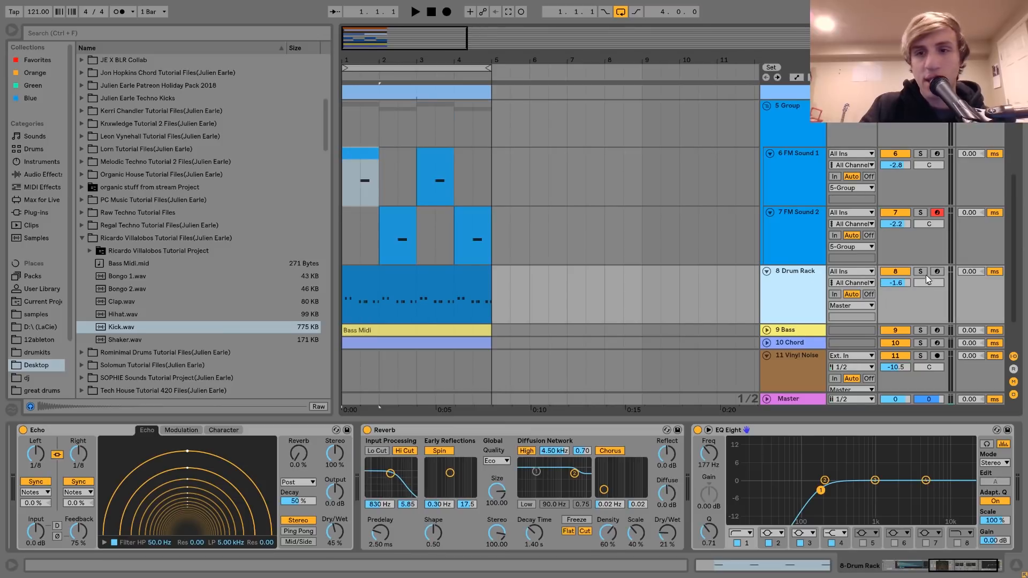
pyautogui.click(922, 271)
pyautogui.press('space')
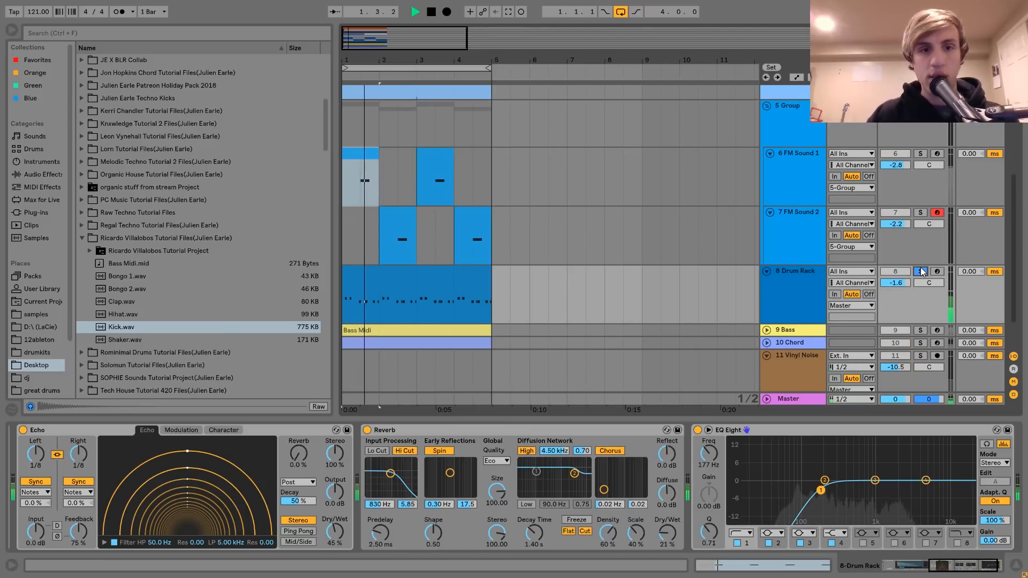
pyautogui.hscroll(-6, 691, 473)
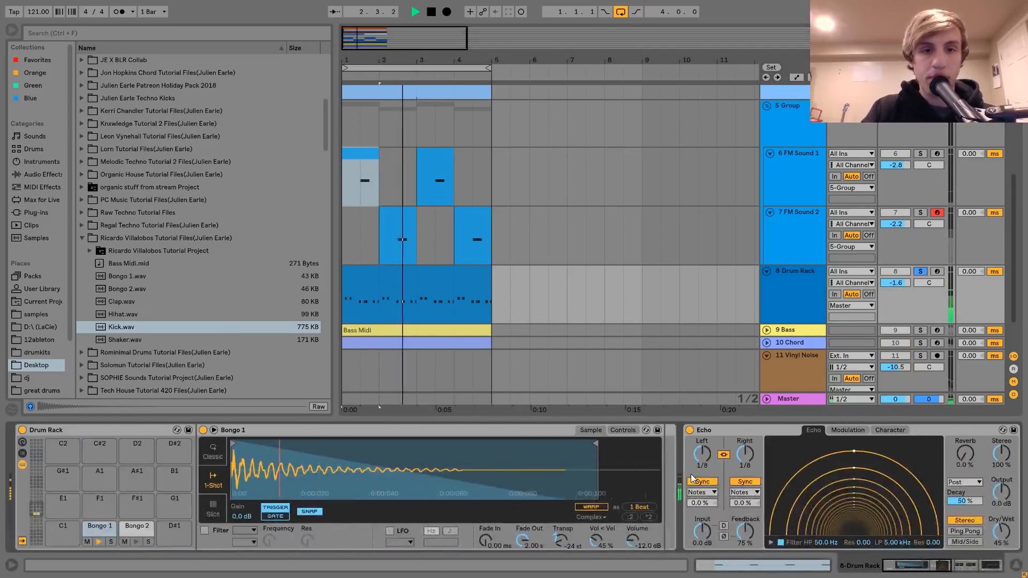
pyautogui.press('space')
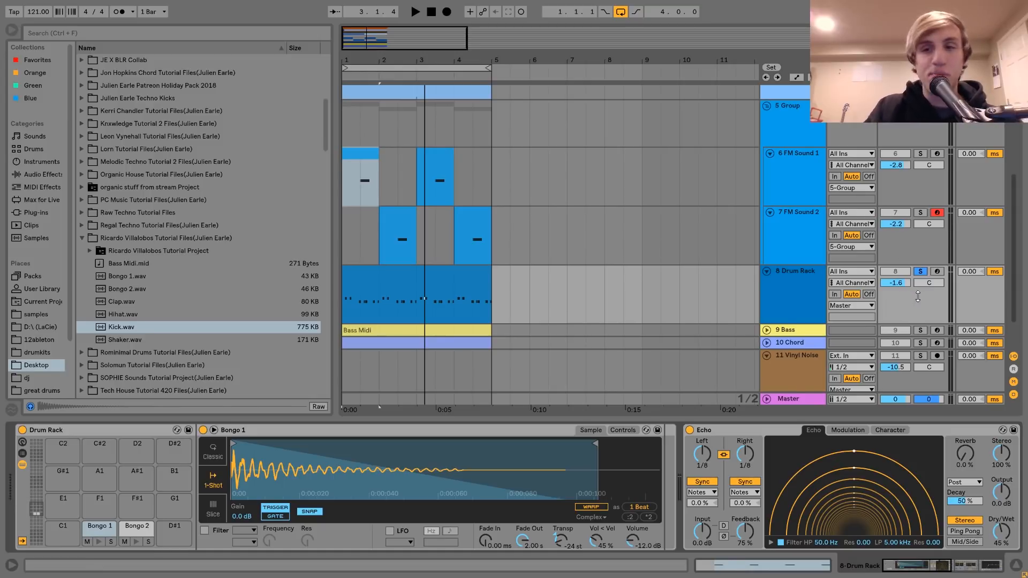
# - Remove the Drum Rack's solo, play the full mix, and replay it with the Drum Rack muted
pyautogui.click(920, 272)
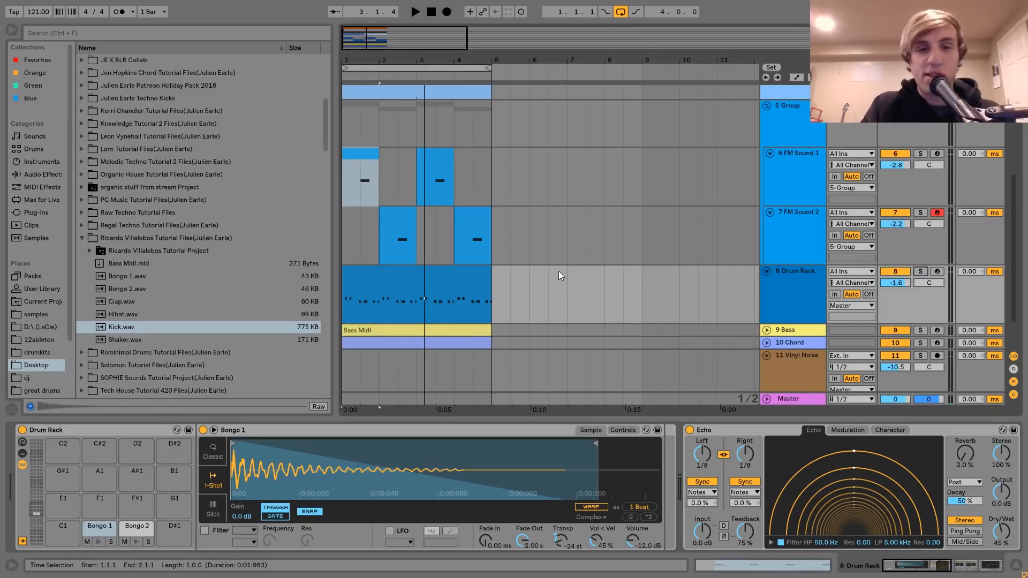
pyautogui.press('space')
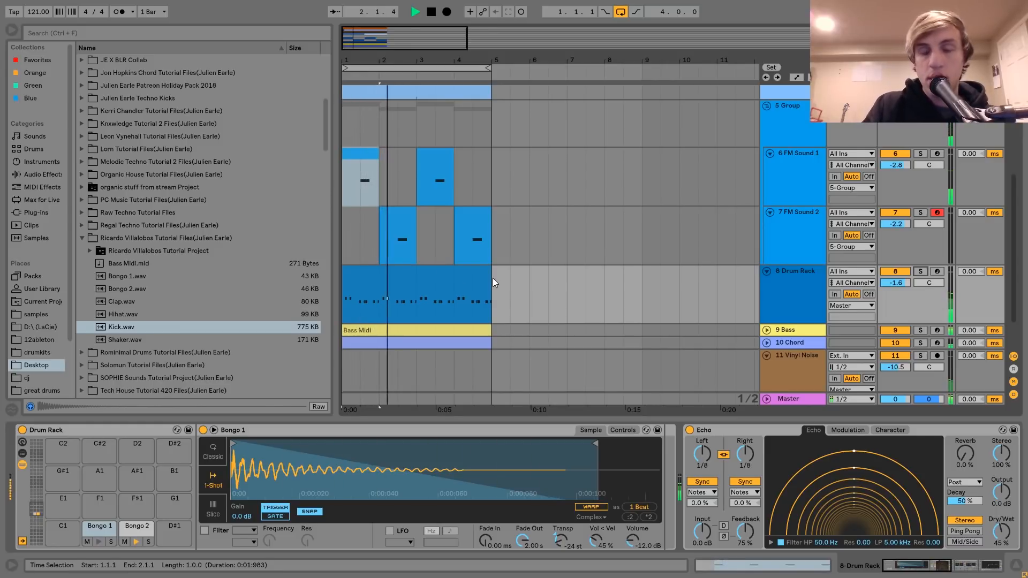
pyautogui.press('space')
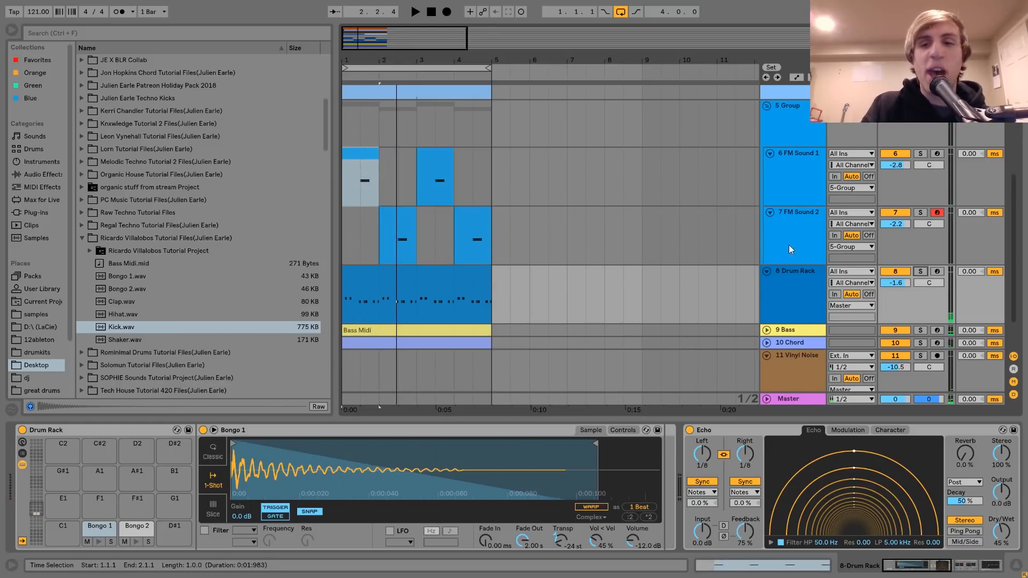
pyautogui.press('space')
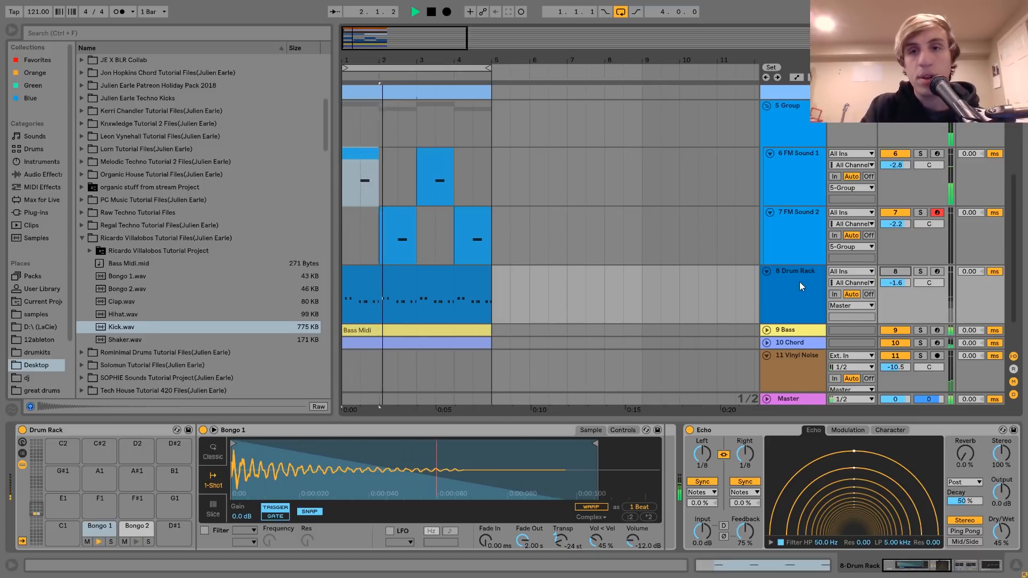
# - Reactivate and solo the Drum Rack track, and preview the Bongo 1.wav and Bongo 2.wav samples in the browser
pyautogui.click(891, 272)
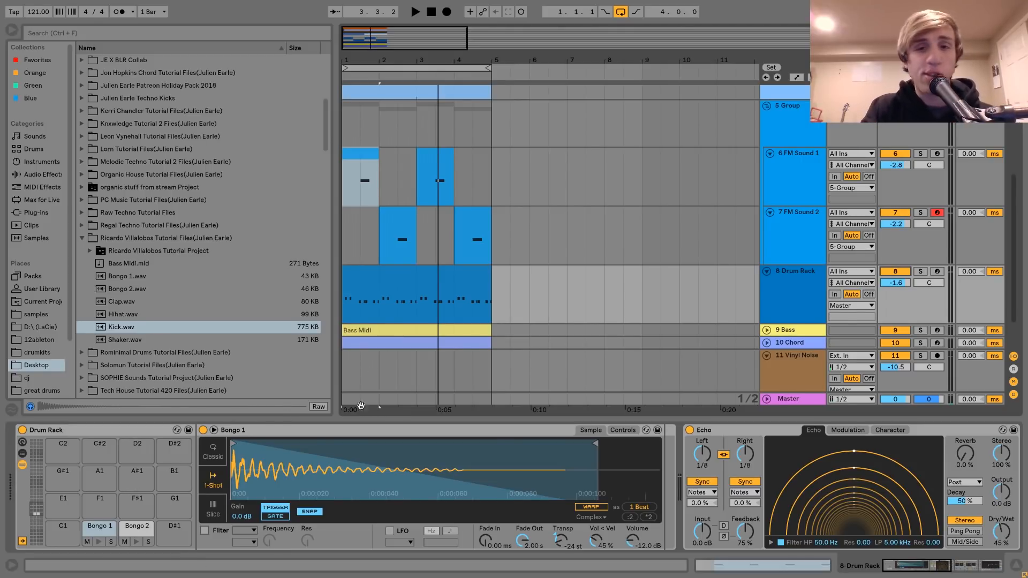
pyautogui.click(920, 272)
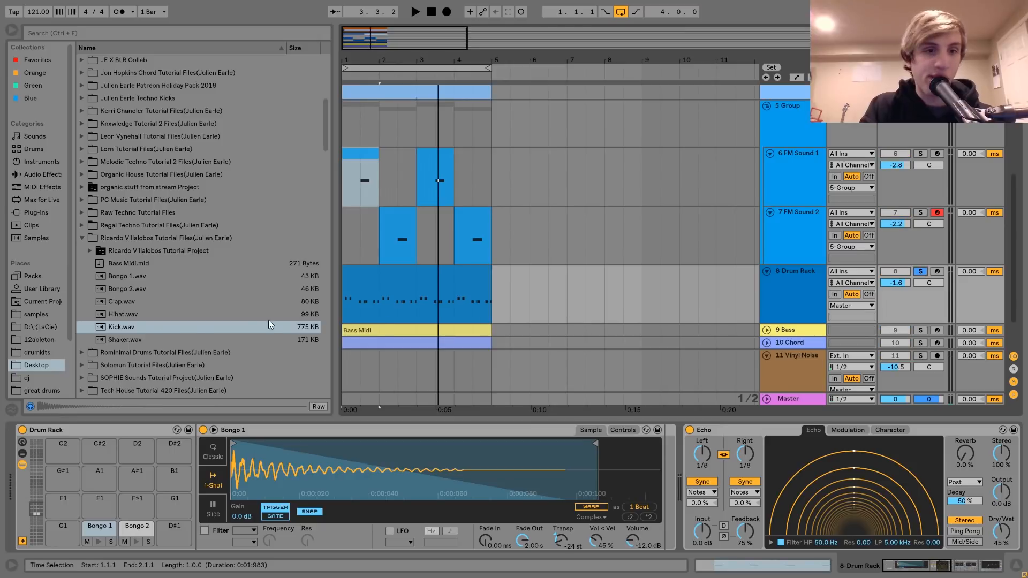
pyautogui.click(121, 277)
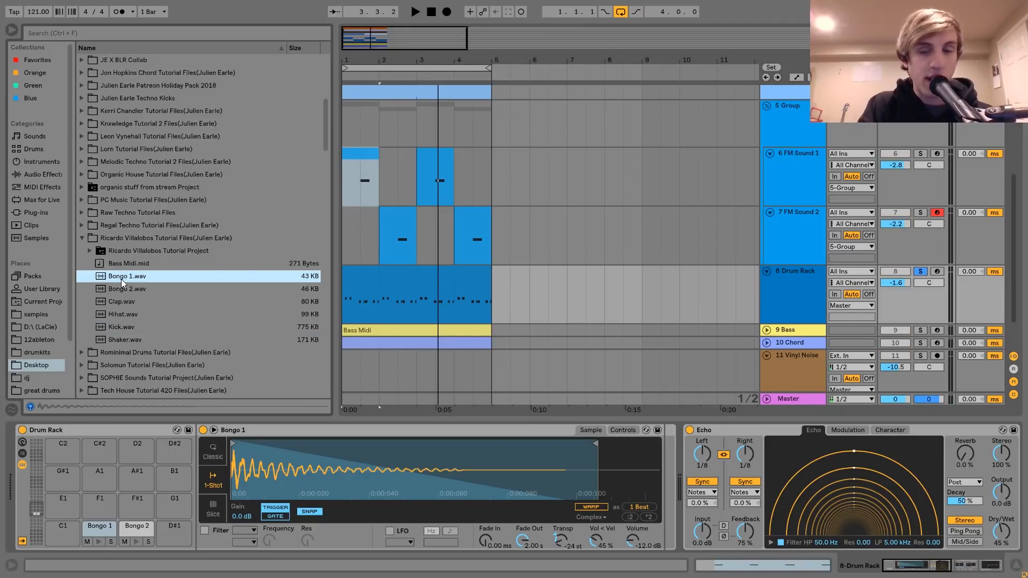
pyautogui.press('Down')
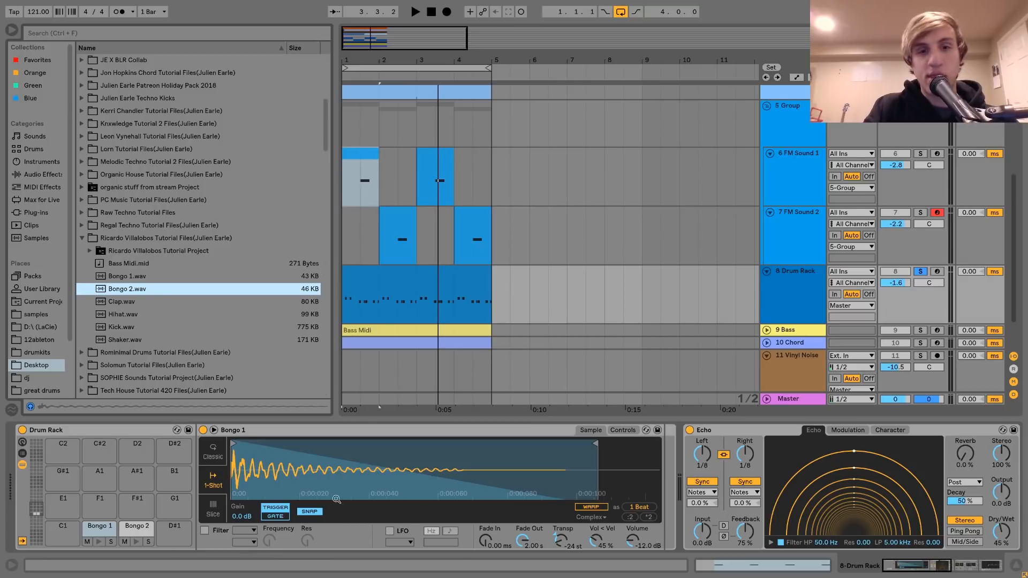
# - Open the Drum Rack clip and examine its bongo pattern, selecting the first three notes and looking over the other tracks' clips
pyautogui.doubleClick(380, 270)
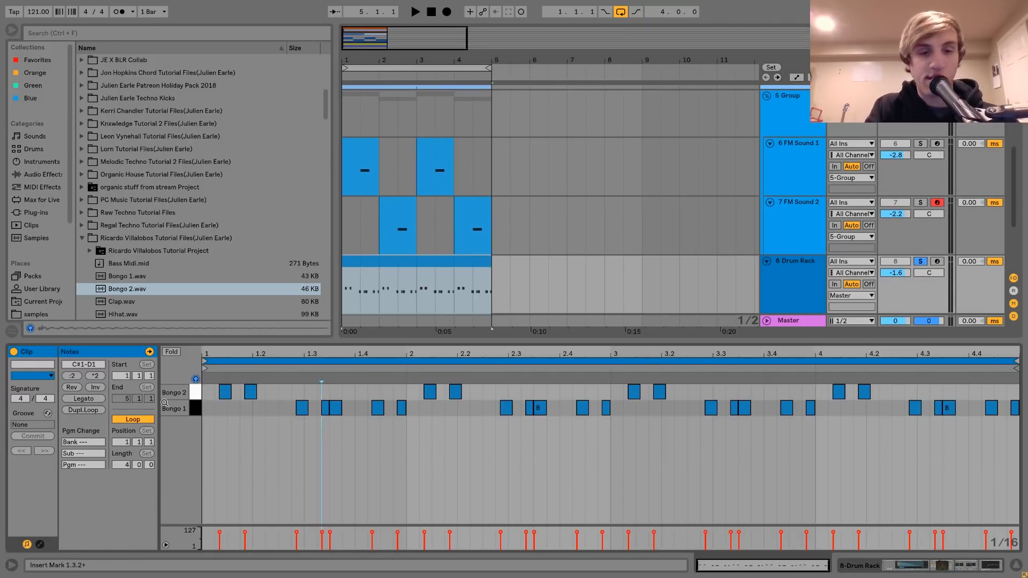
pyautogui.click(302, 409)
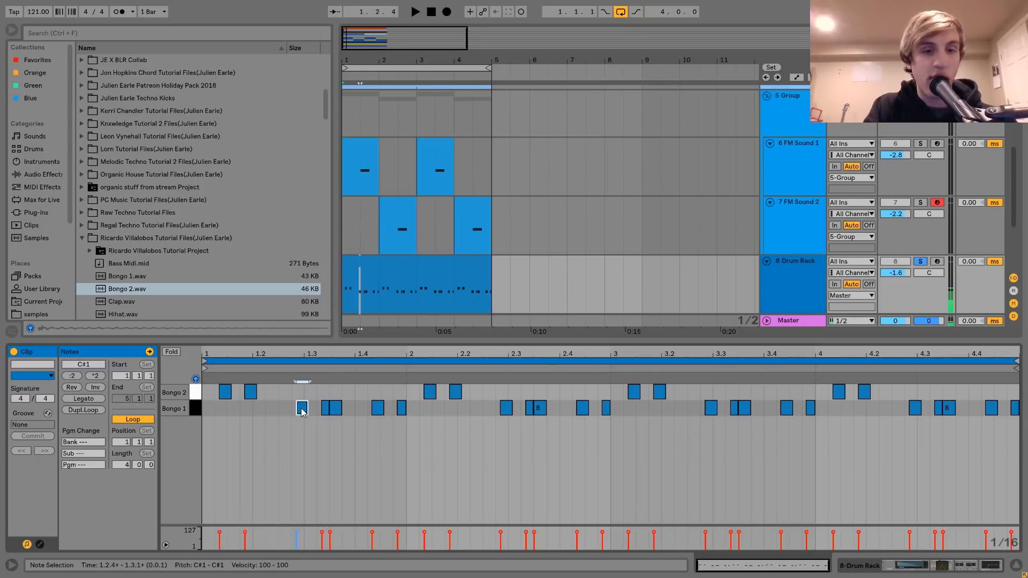
pyautogui.keyDown('shift'); pyautogui.click(250, 395); pyautogui.keyUp('shift')
pyautogui.keyDown('shift'); pyautogui.click(225, 391); pyautogui.keyUp('shift')
pyautogui.scroll(5, 468, 267)
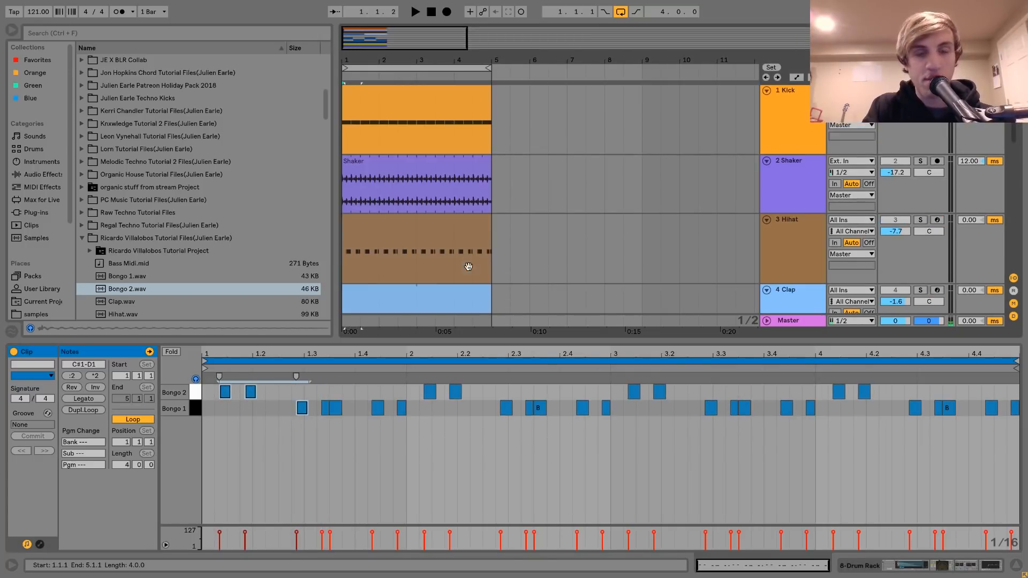
pyautogui.scroll(-4, 375, 224)
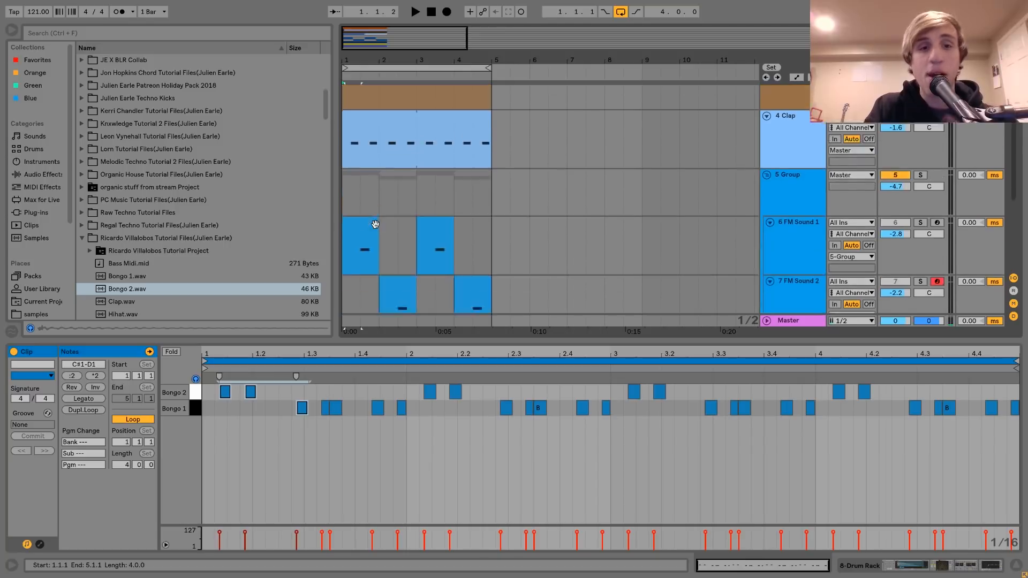
pyautogui.scroll(-4, 375, 223)
pyautogui.click(372, 178)
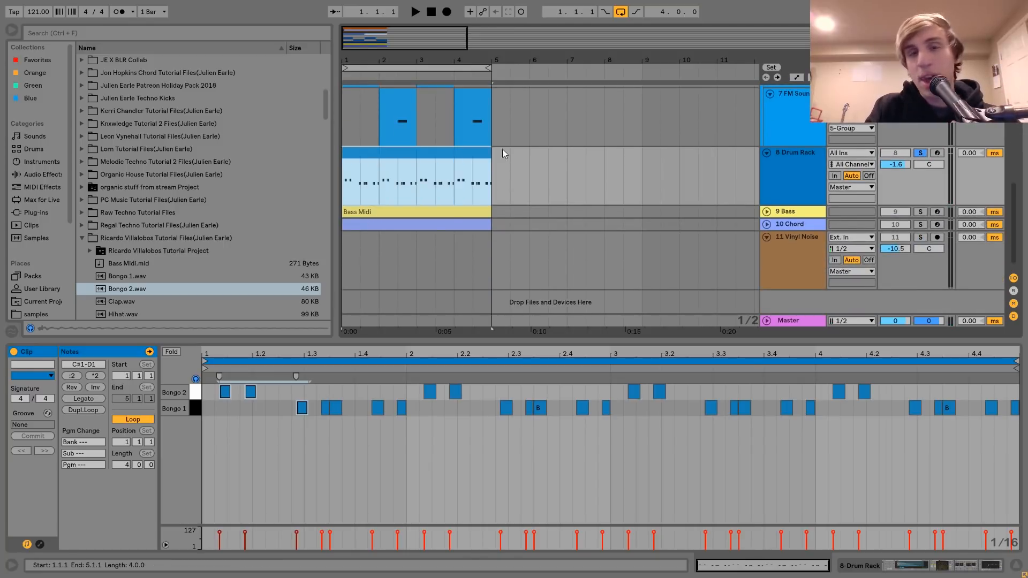
# - Show the Drum Rack track's devices with the Bongo 2 pad selected, and bypass the Echo, Reverb and EQ Eight
pyautogui.click(787, 159)
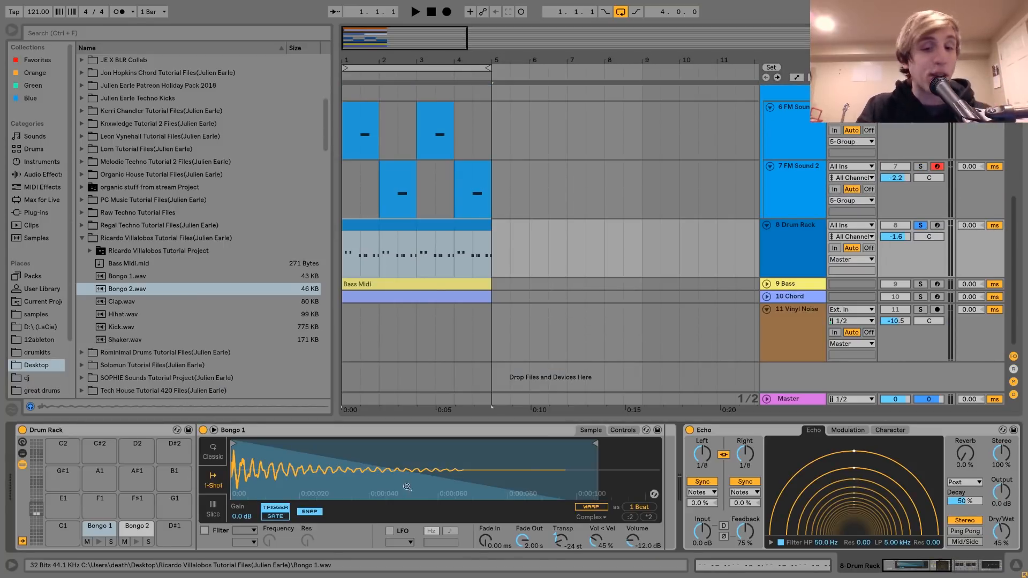
pyautogui.click(138, 532)
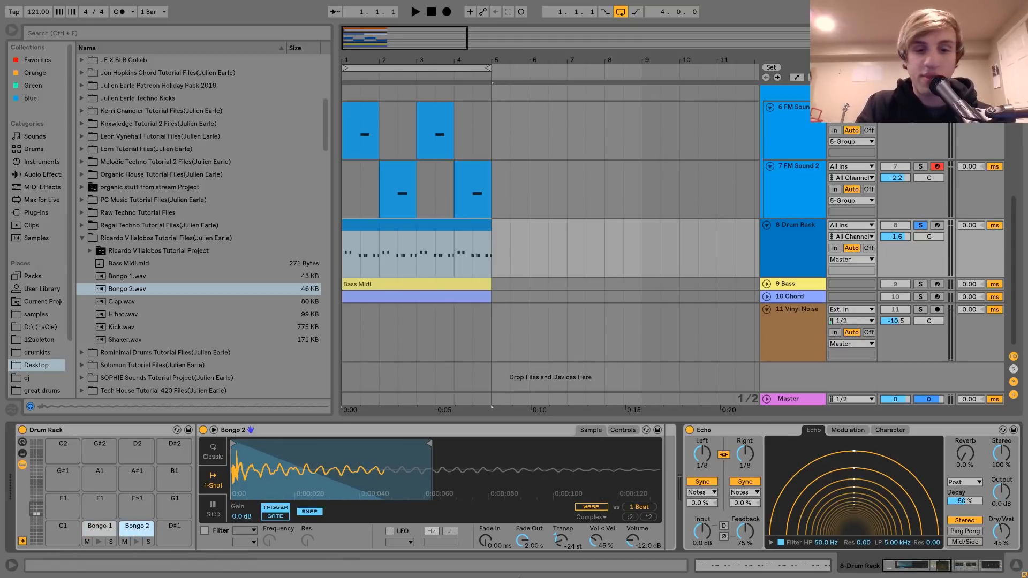
pyautogui.click(689, 430)
pyautogui.hscroll(5, 690, 431)
pyautogui.click(708, 430)
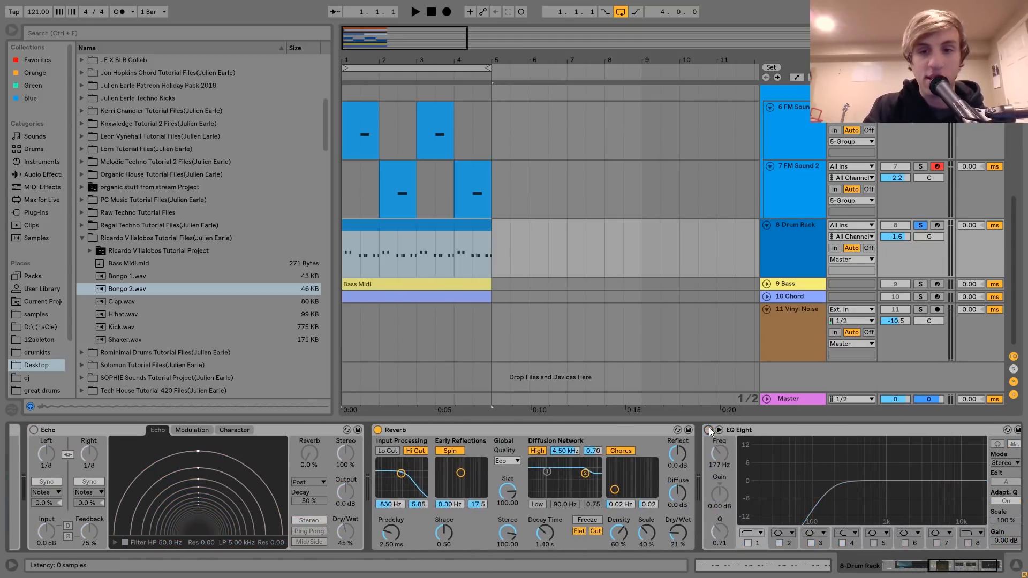
pyautogui.click(377, 429)
# - Play the soloed bongos without effects and examine the sample settings of the Bongo 1 and Bongo 2 pads
pyautogui.press('space')
pyautogui.hscroll(-5, 376, 429)
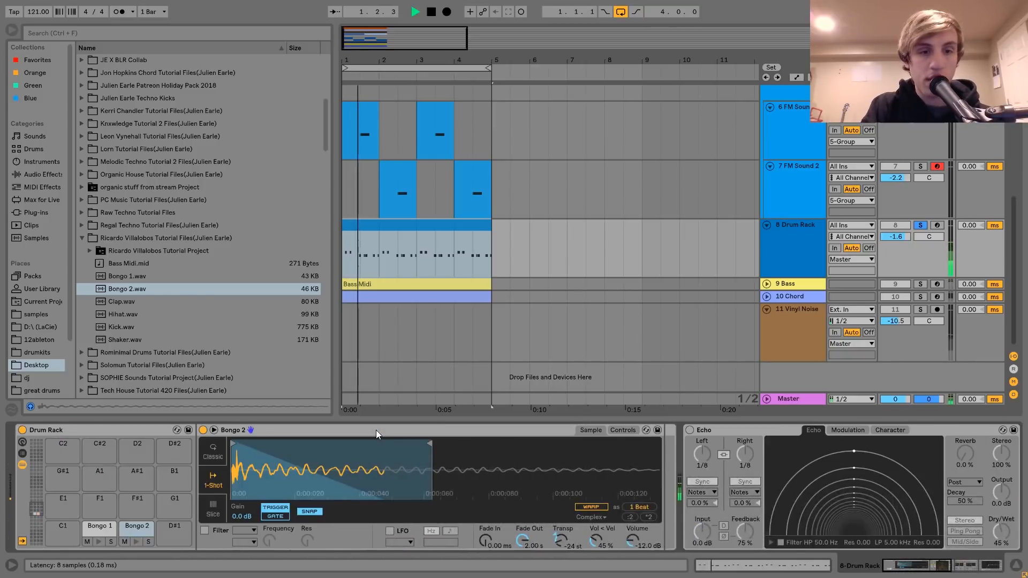
pyautogui.click(95, 526)
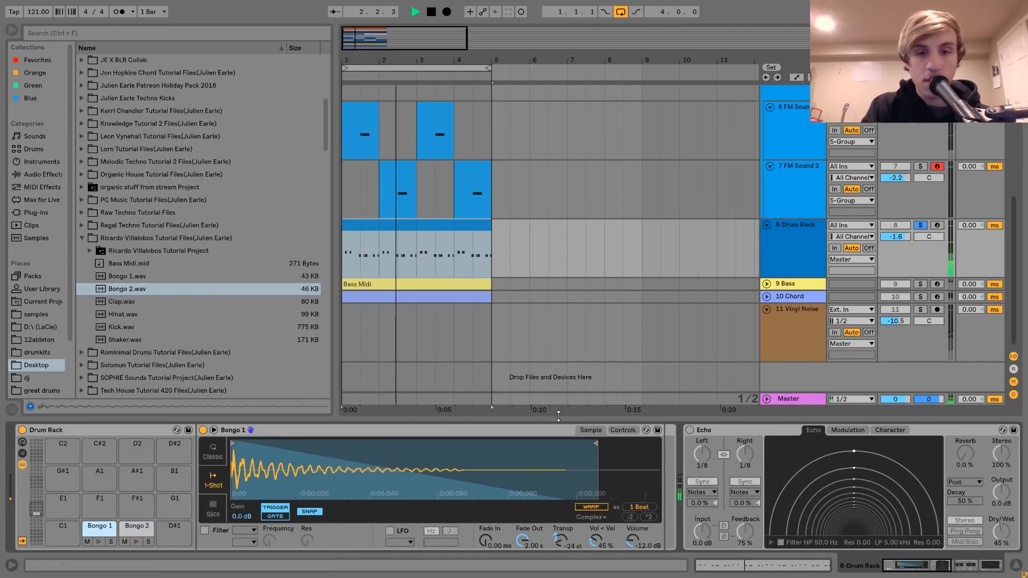
pyautogui.press('space')
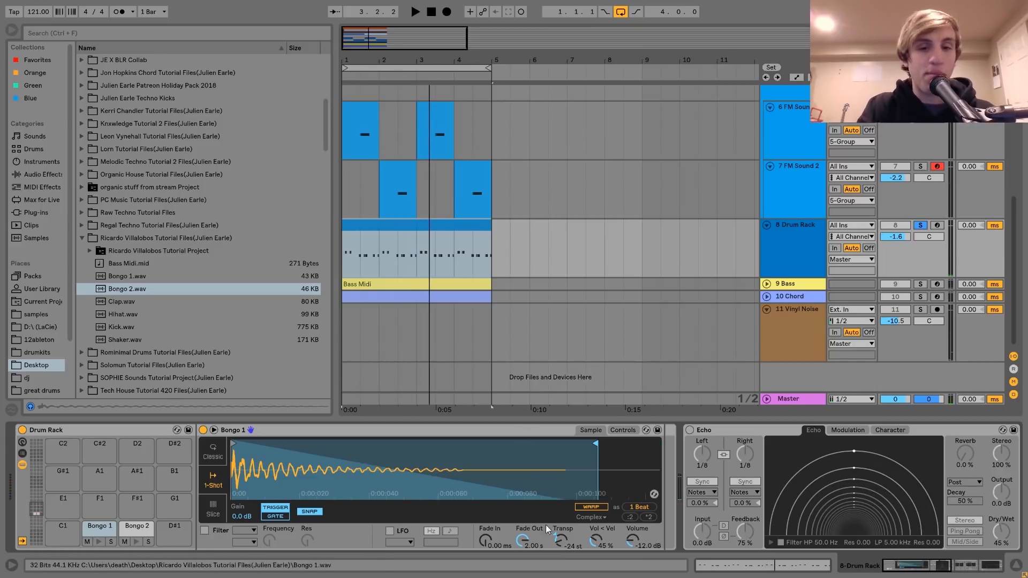
pyautogui.click(137, 524)
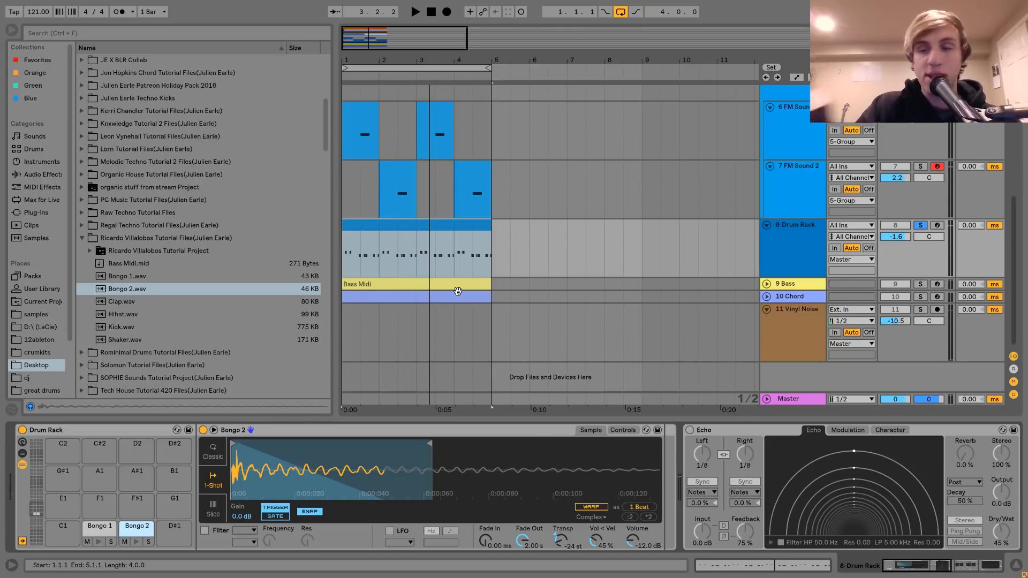
pyautogui.press('space')
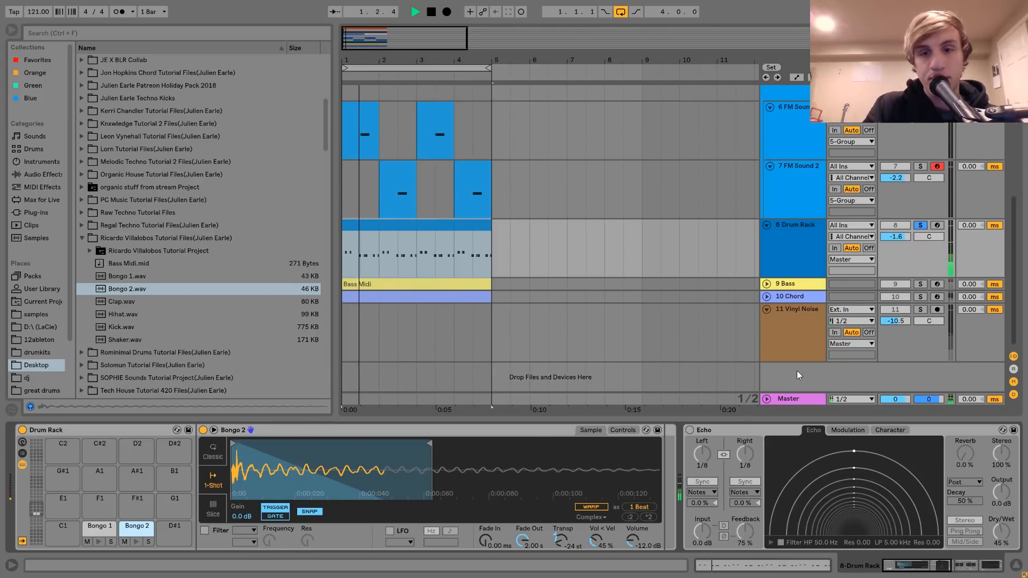
pyautogui.press('space')
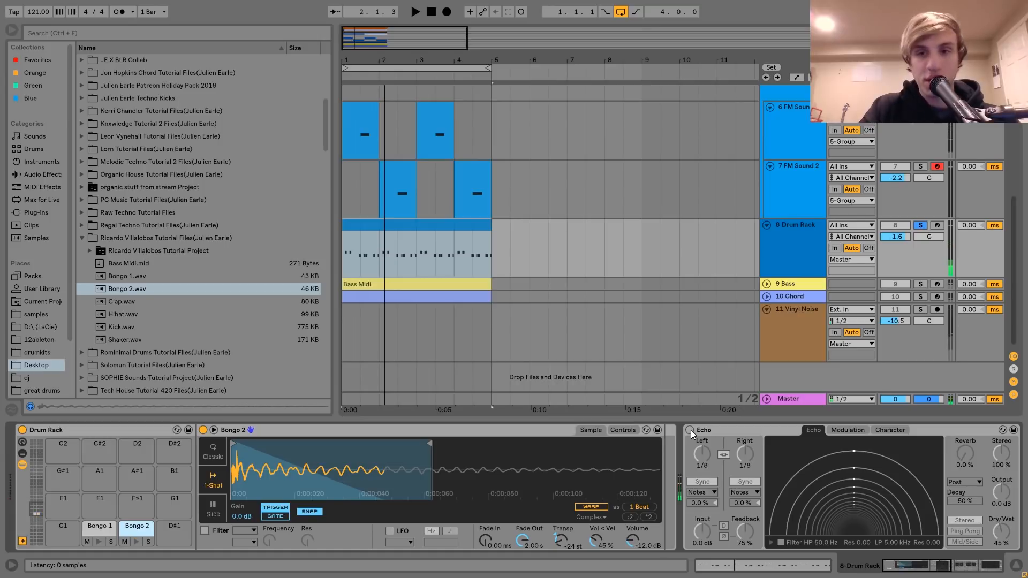
# - Turn on the Echo and play the soloed bongos through it, viewing the device settings
pyautogui.scroll(-5, 690, 429)
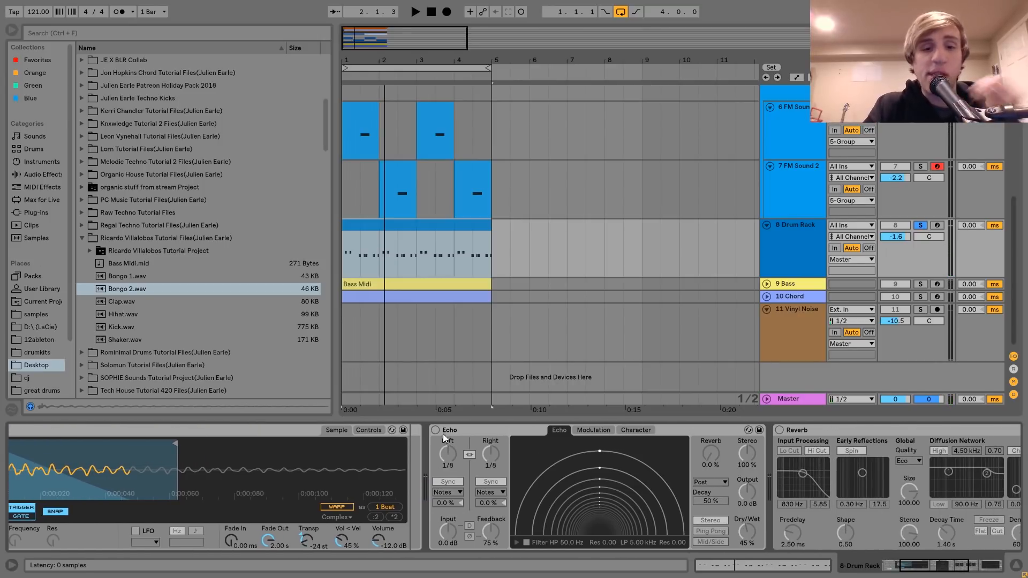
pyautogui.click(436, 431)
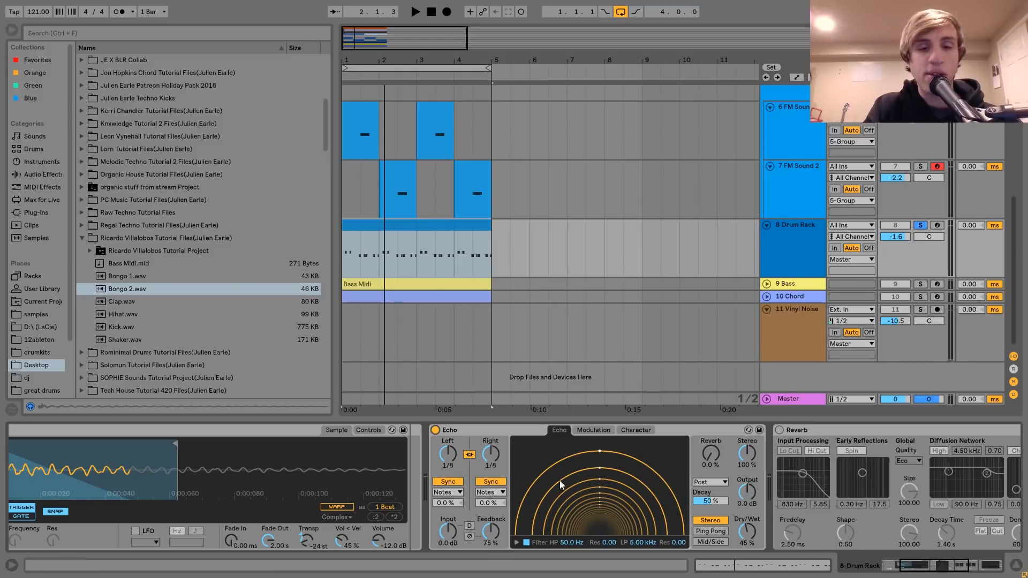
pyautogui.press('space')
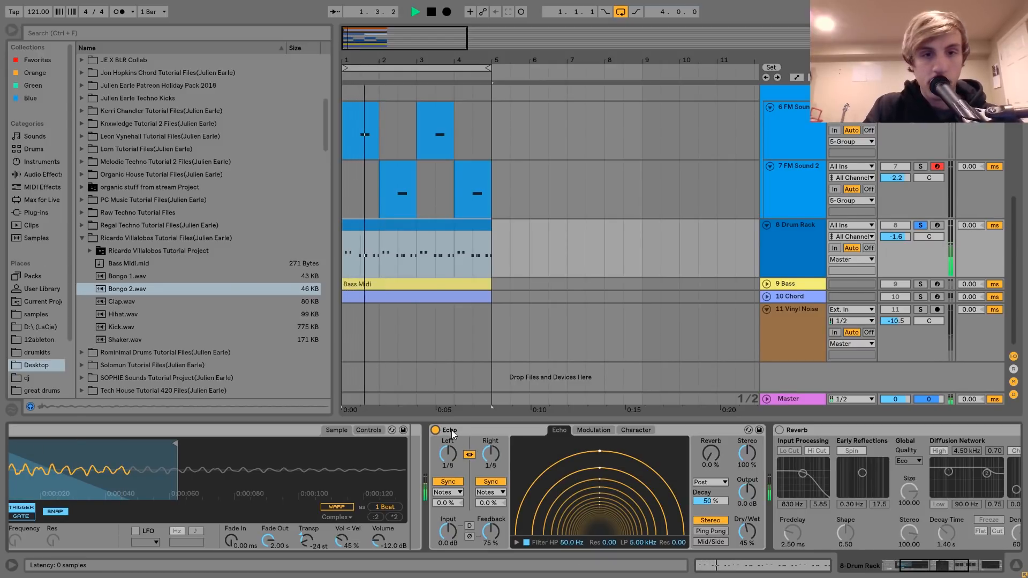
pyautogui.scroll(-5, 500, 428)
pyautogui.press('space')
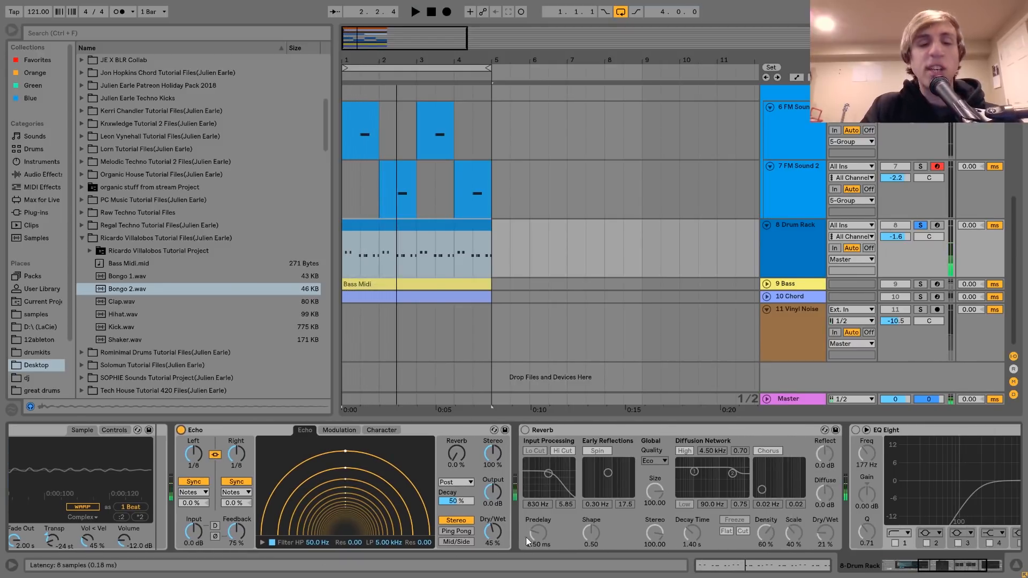
pyautogui.press('space')
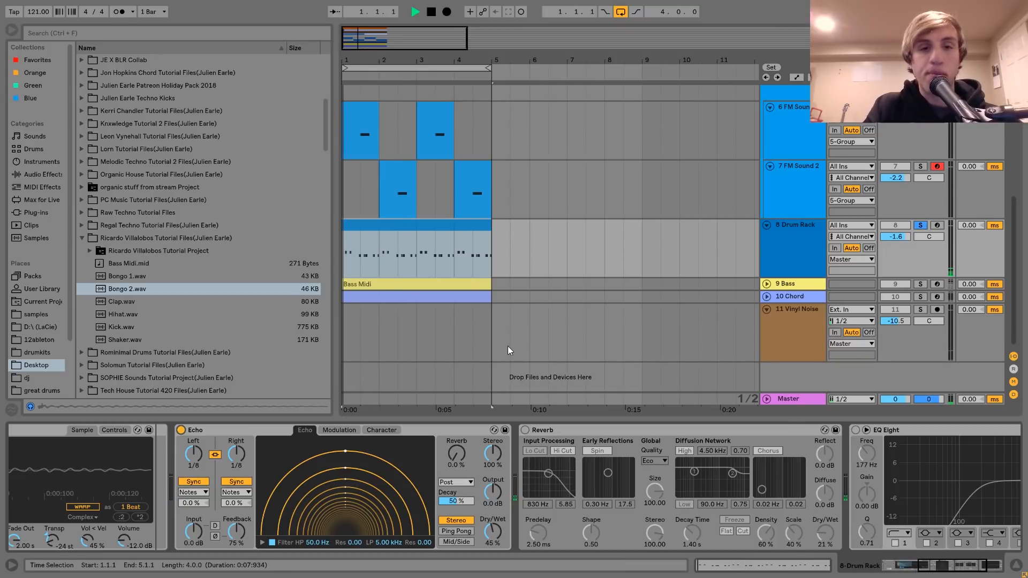
pyautogui.press('space')
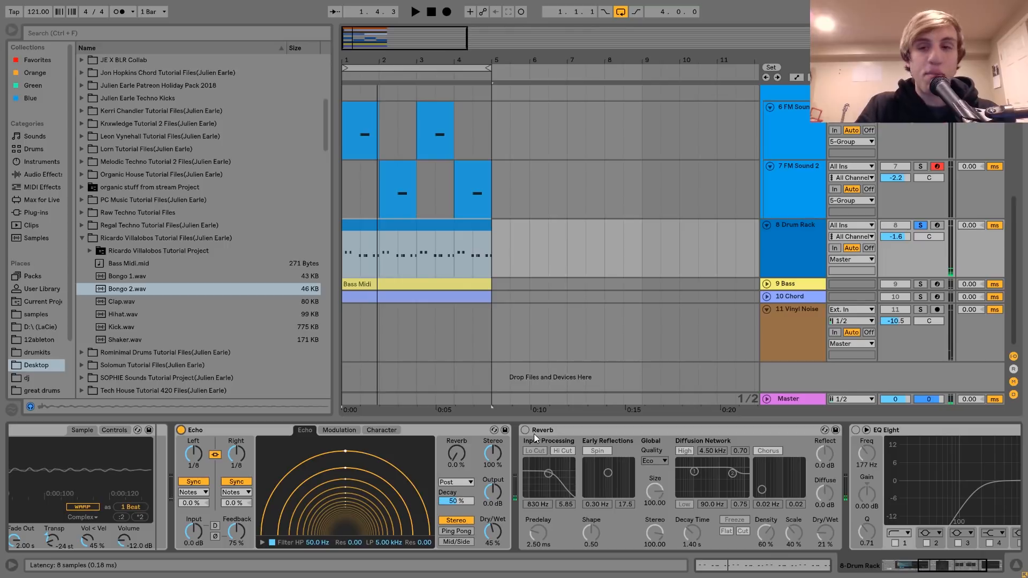
# - Bypass the Echo, remove the Drum Rack's solo during playback, and listen to the dry bongos in the full mix
pyautogui.click(180, 430)
pyautogui.press('space')
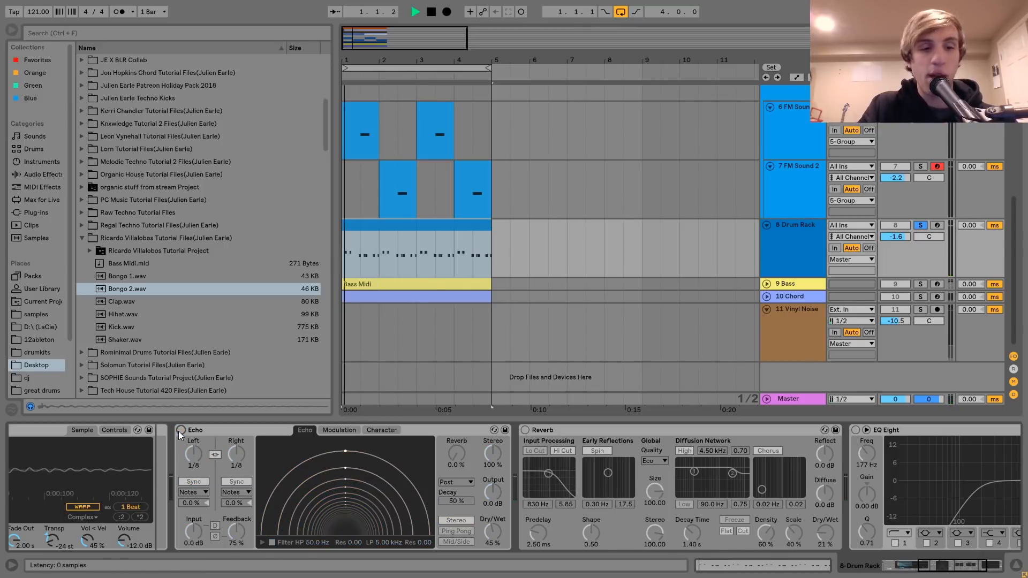
pyautogui.click(920, 226)
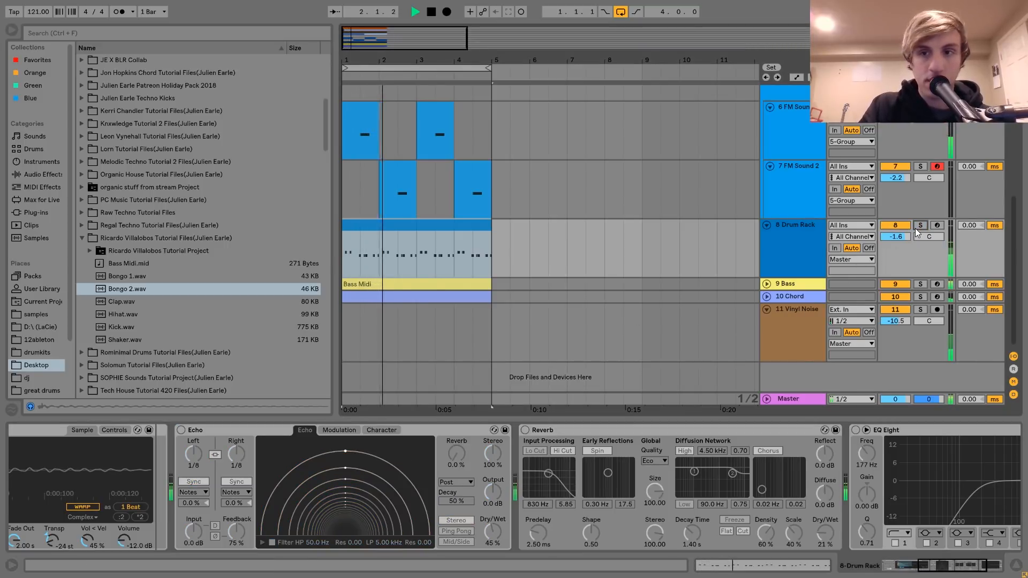
pyautogui.press('space')
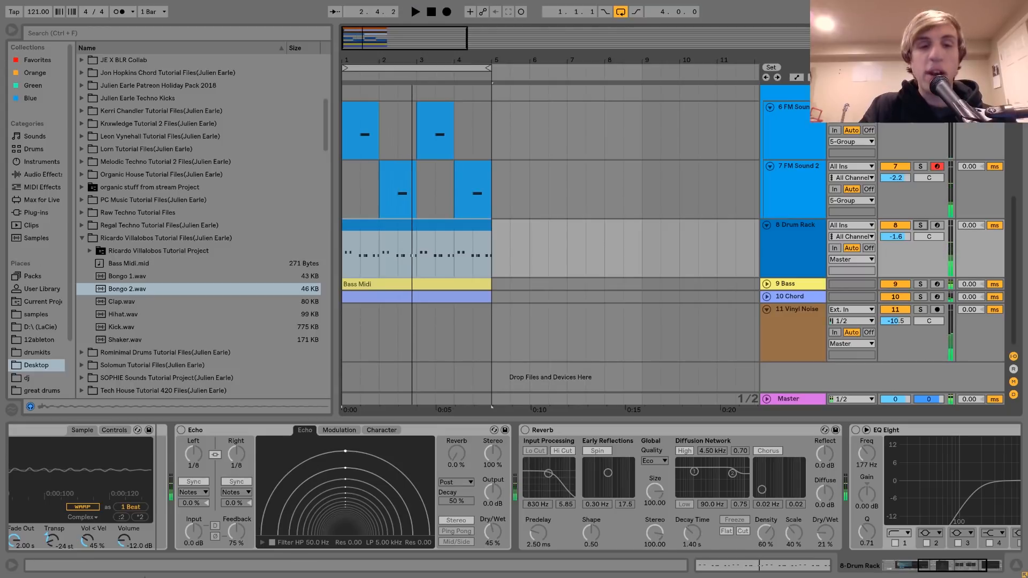
# - Turn the Echo back on while the full mix plays, and replay the mix with it active
pyautogui.press('space')
pyautogui.click(181, 429)
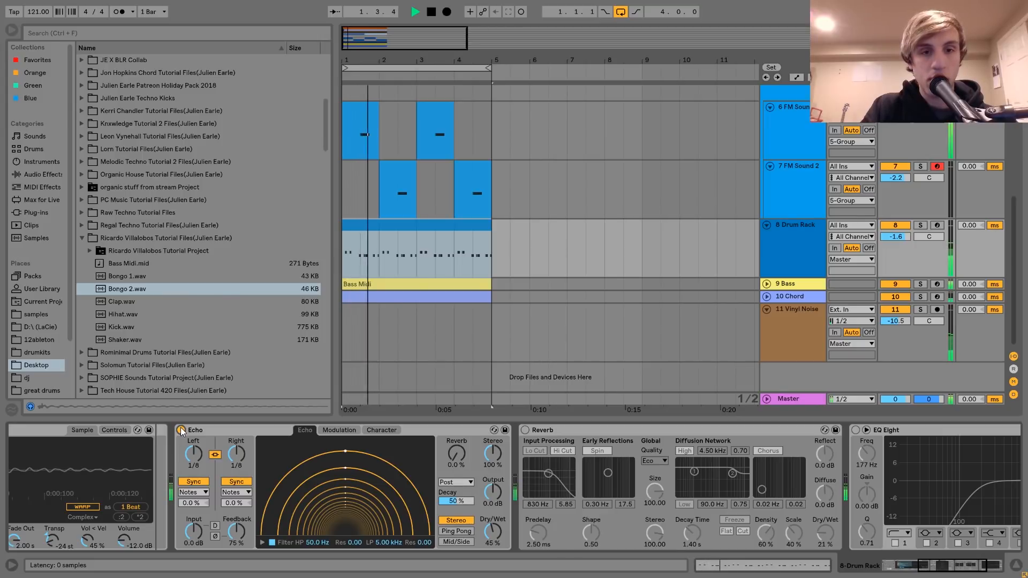
pyautogui.press('space')
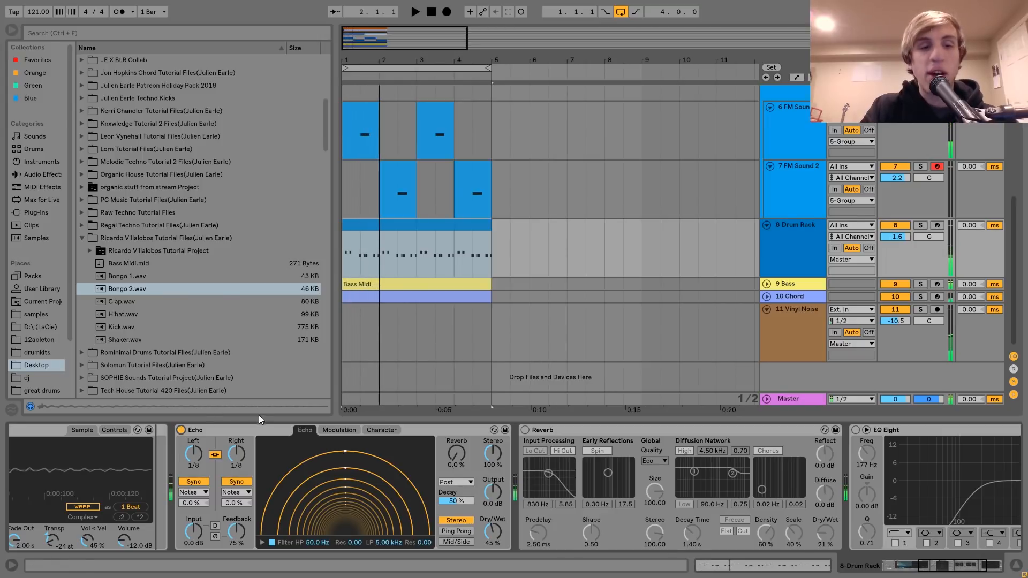
pyautogui.click(235, 431)
pyautogui.press('space')
pyautogui.press('space')
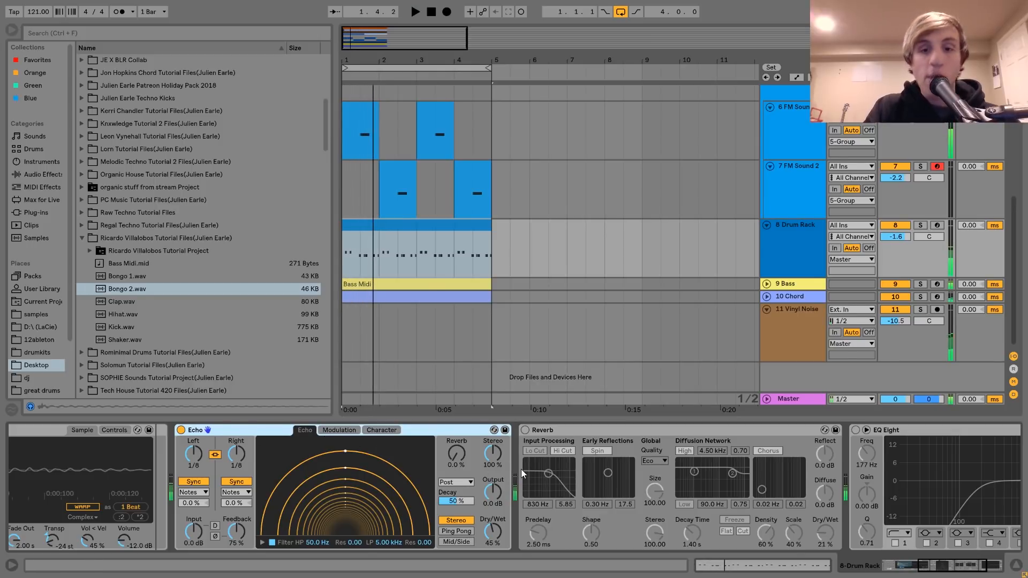
# - Turn the Drum Rack's Reverb and EQ Eight back on, playing the full mix to hear the effects
pyautogui.scroll(-3, 522, 469)
pyautogui.click(325, 430)
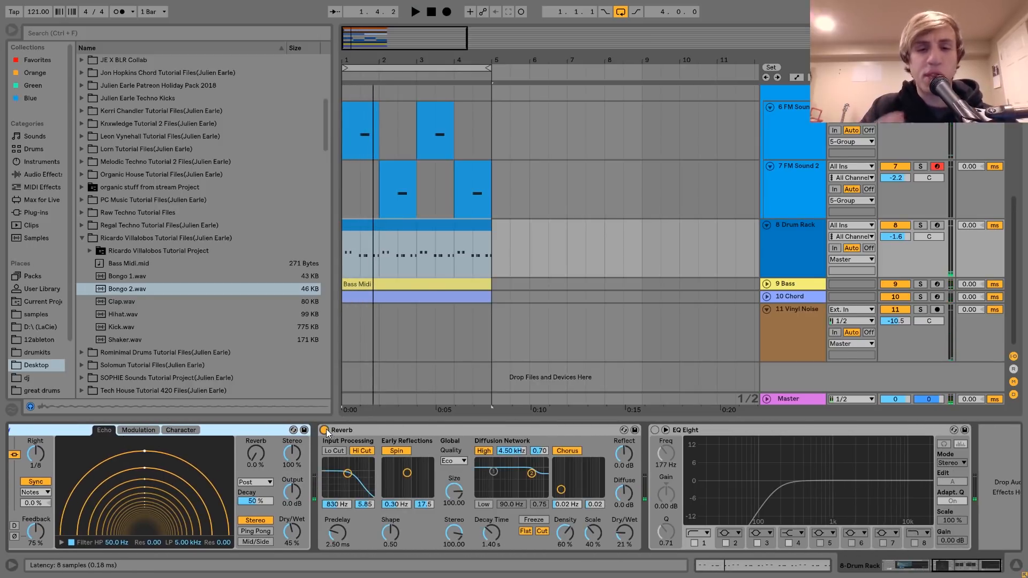
pyautogui.press('space')
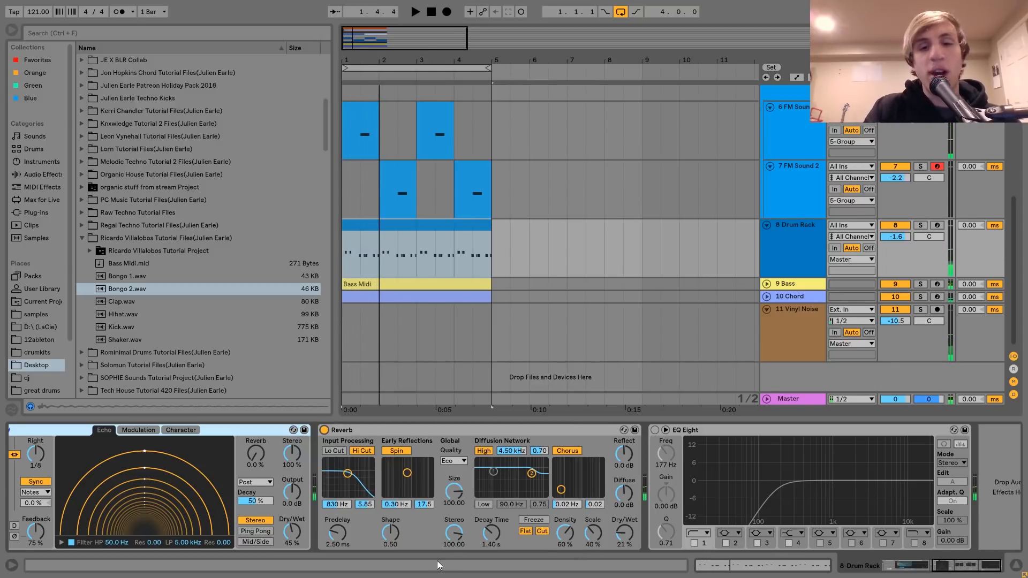
pyautogui.click(655, 429)
pyautogui.press('space')
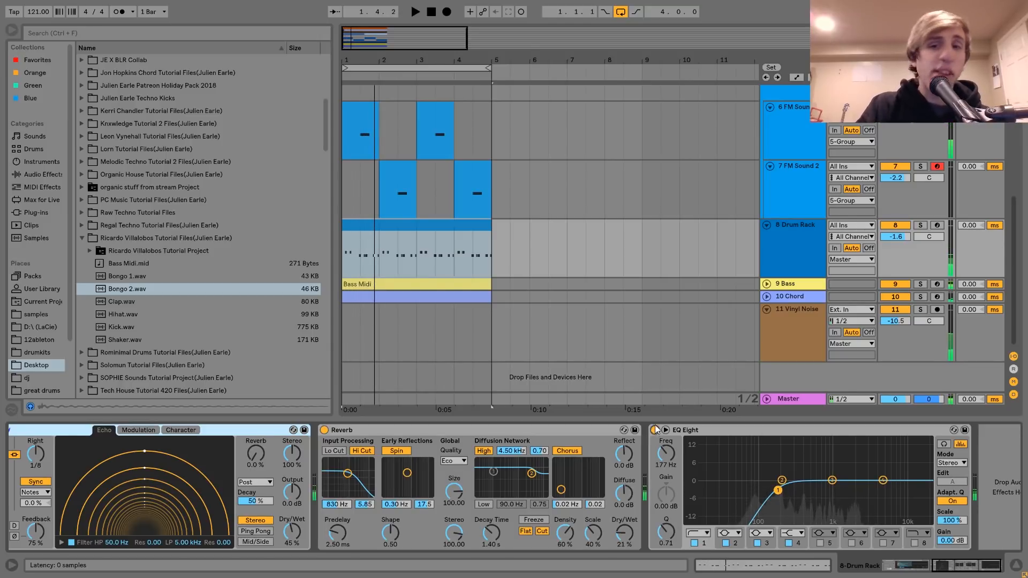
# - Unfold the Bass track, show its Operator and sidechained Compressor, and play it solo
pyautogui.click(765, 284)
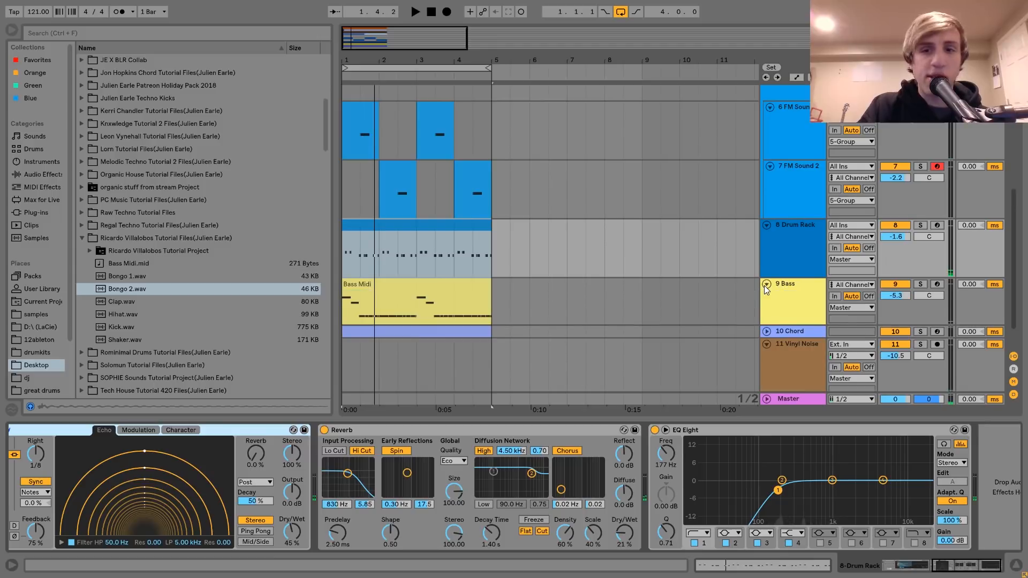
pyautogui.click(792, 284)
pyautogui.click(920, 285)
pyautogui.press('space')
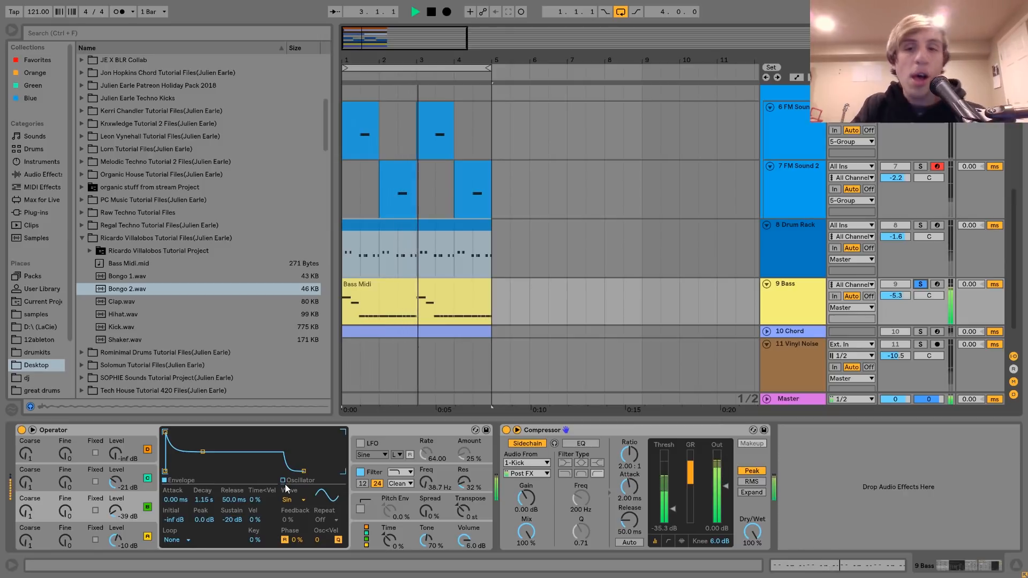
# - Stop playback, open the Bass MIDI clip and examine its first notes on E1, D1 and A0
pyautogui.press('space')
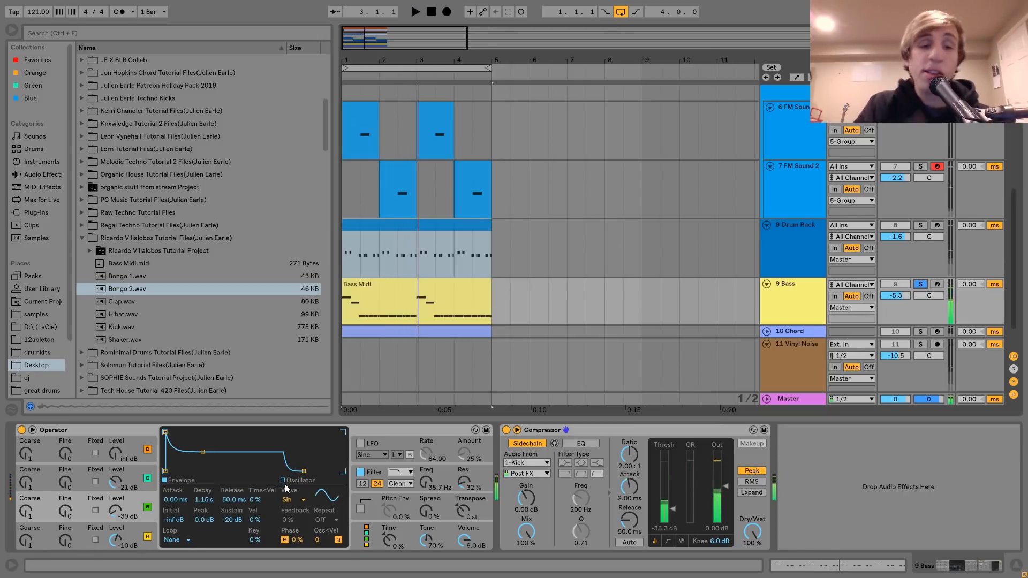
pyautogui.doubleClick(382, 285)
pyautogui.click(216, 390)
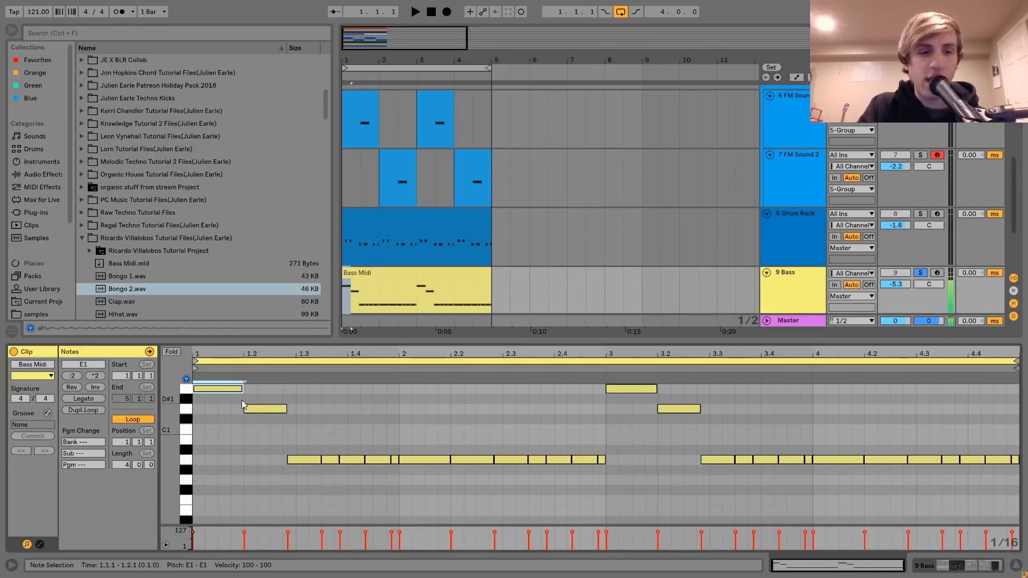
pyautogui.click(262, 408)
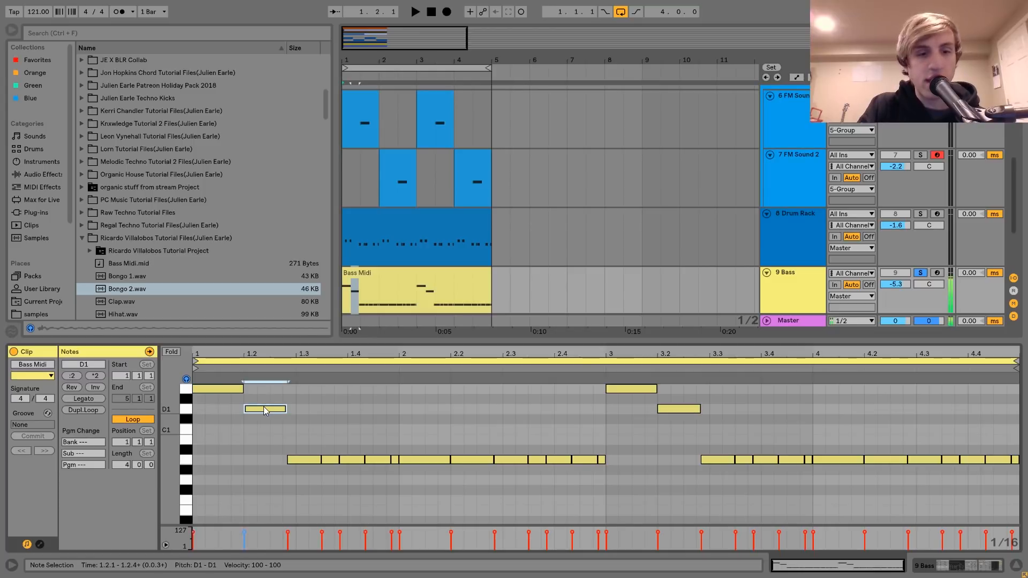
pyautogui.click(304, 462)
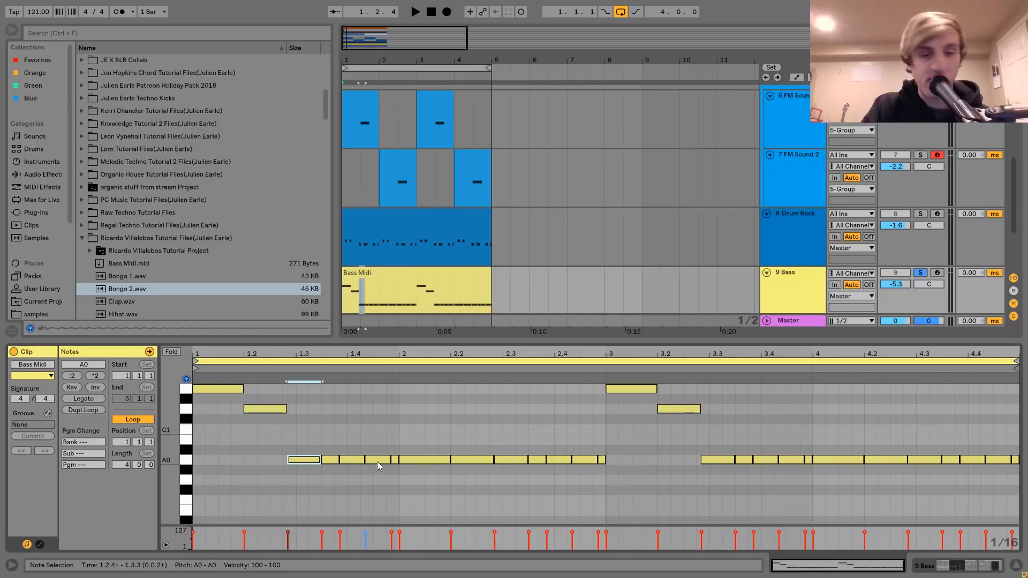
# - Show the Bass track's devices again and switch its solo off and back on
pyautogui.press('space')
pyautogui.click(789, 295)
pyautogui.click(921, 274)
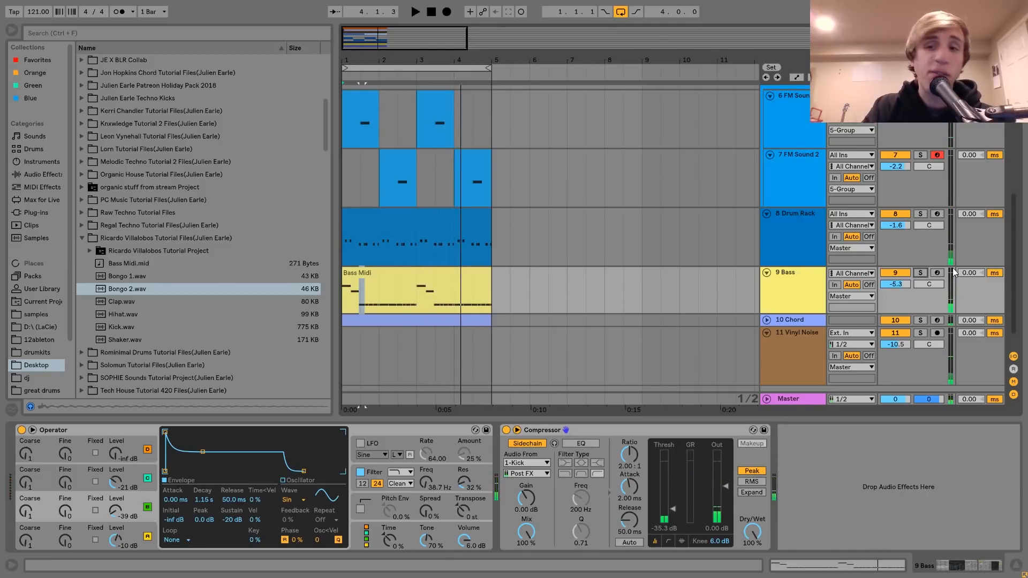
pyautogui.click(920, 274)
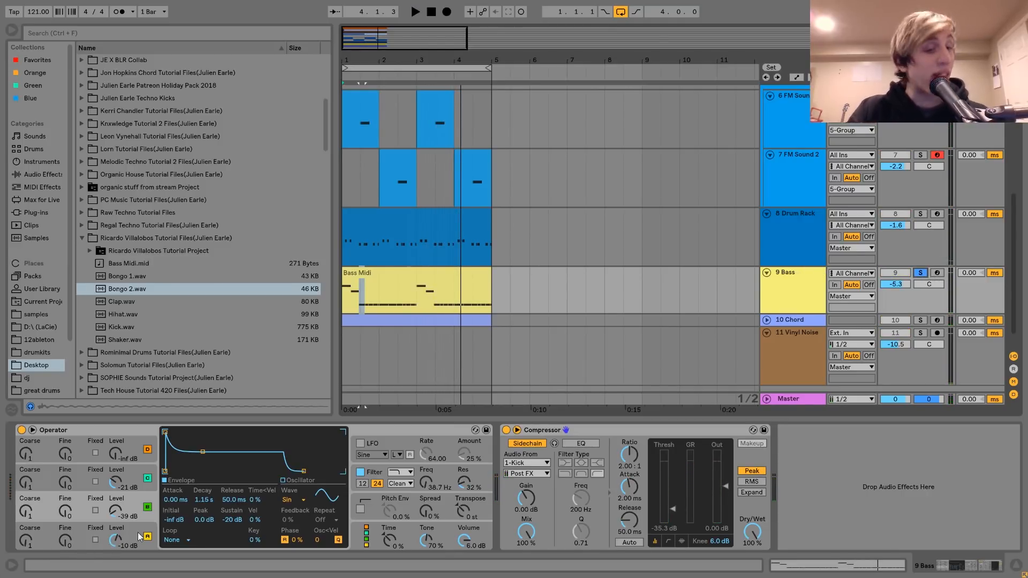
# - Examine Operator's oscillator A, B and C settings and its filter settings, and briefly play the bass
pyautogui.click(149, 525)
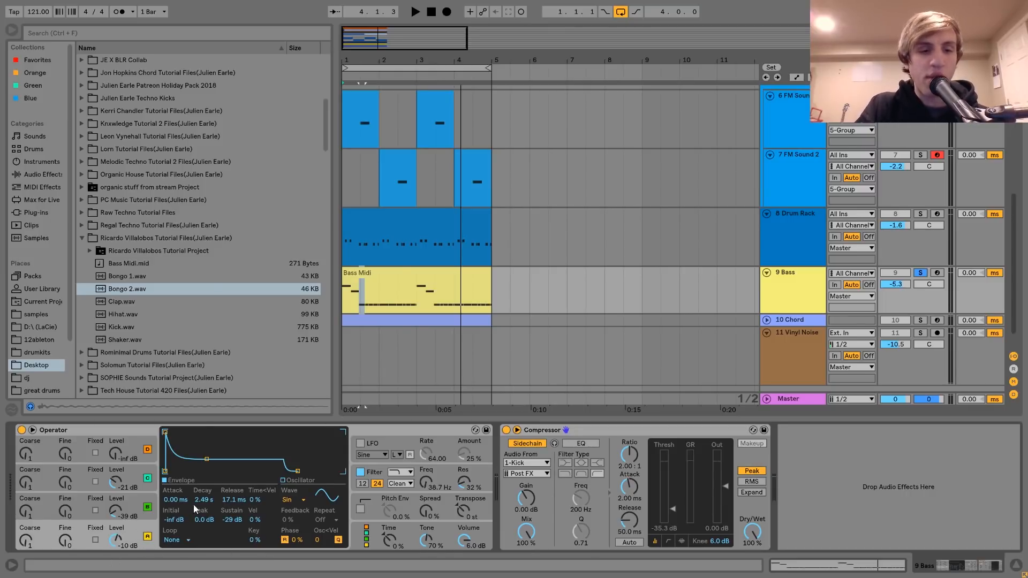
pyautogui.click(141, 497)
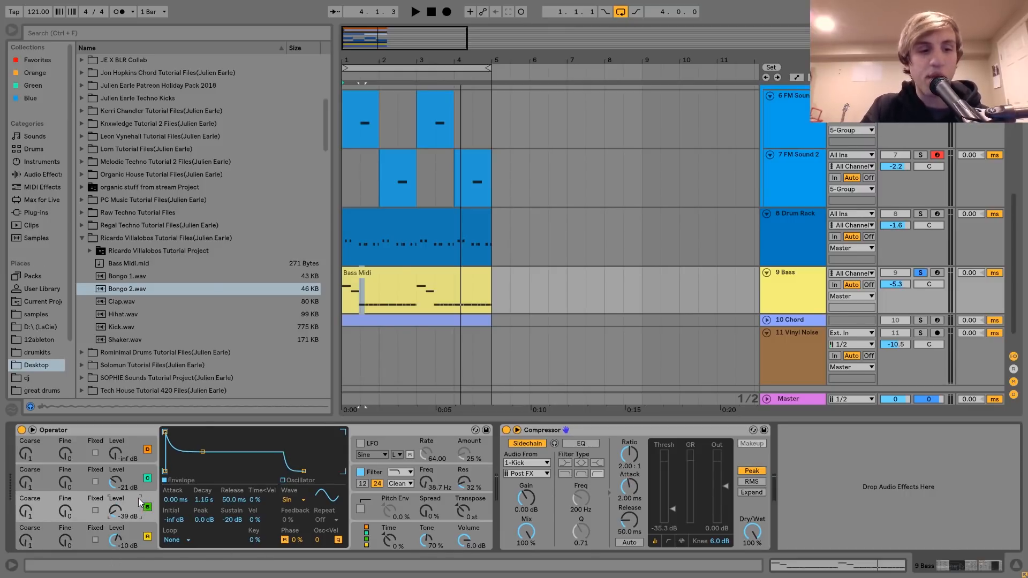
pyautogui.click(136, 483)
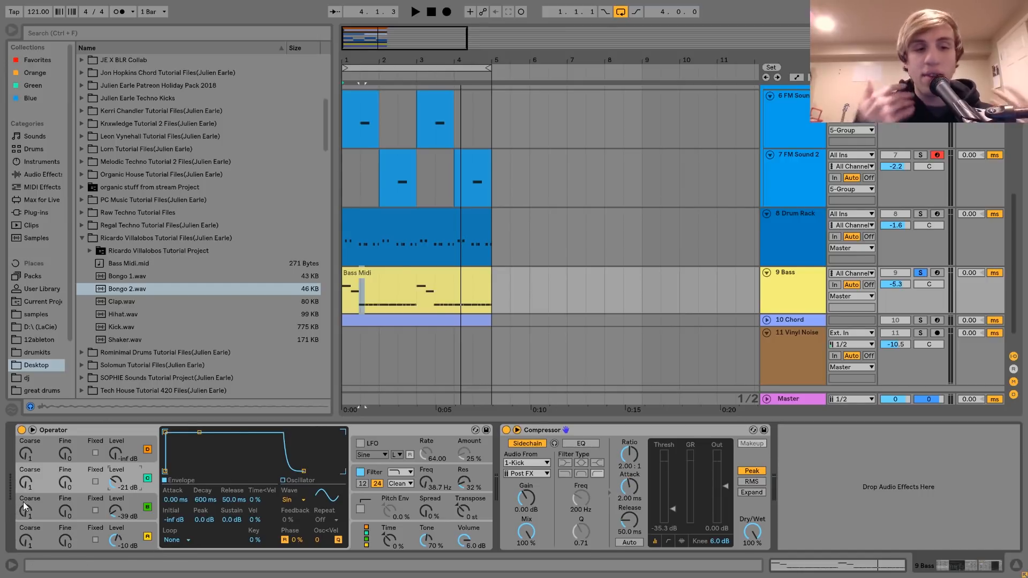
pyautogui.click(366, 473)
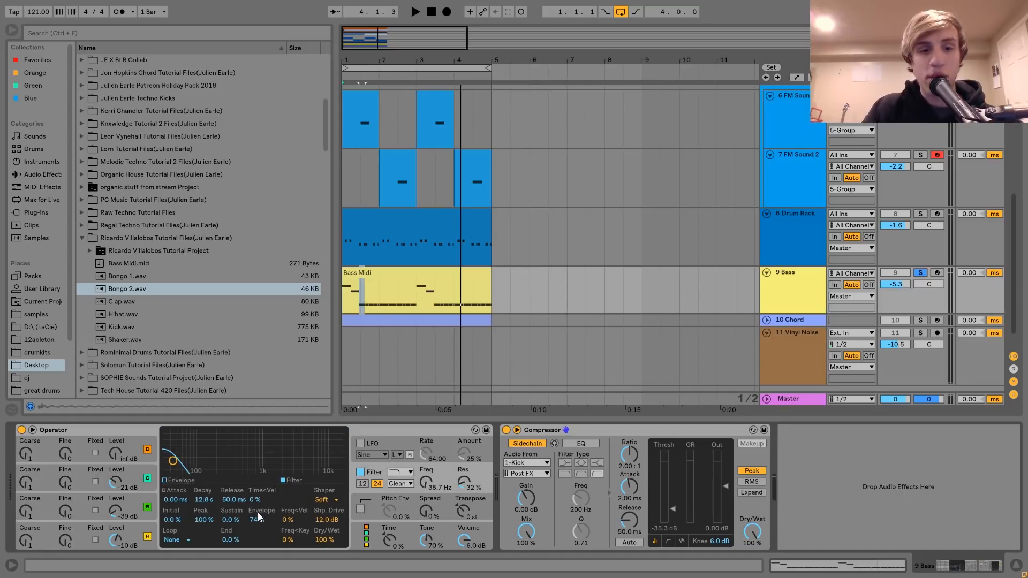
pyautogui.press('space')
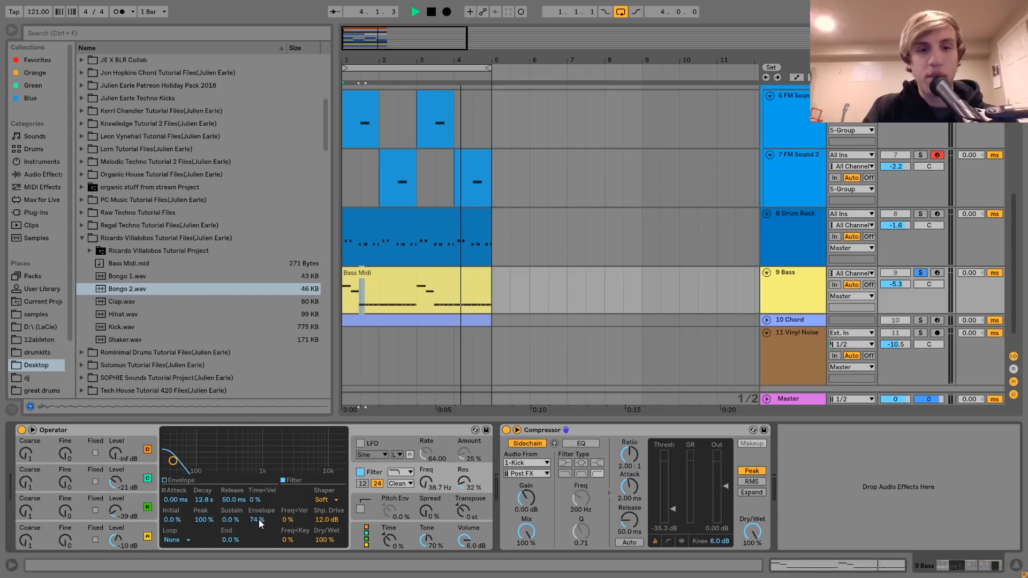
pyautogui.press('space')
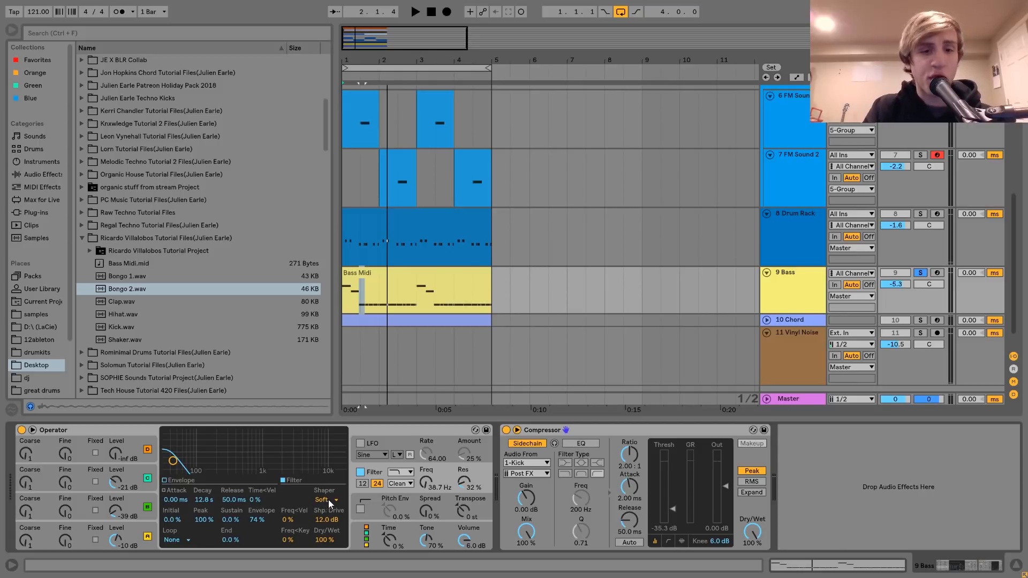
# - Check the filter's shaper type, keeping Soft, and list the Audio Effects while the bass plays
pyautogui.click(330, 500)
pyautogui.click(289, 513)
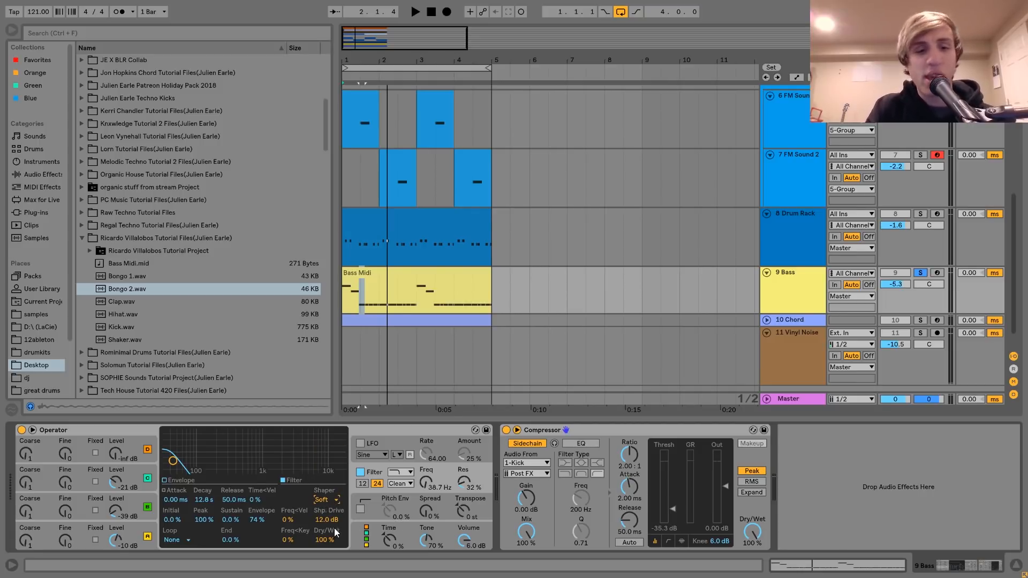
pyautogui.press('space')
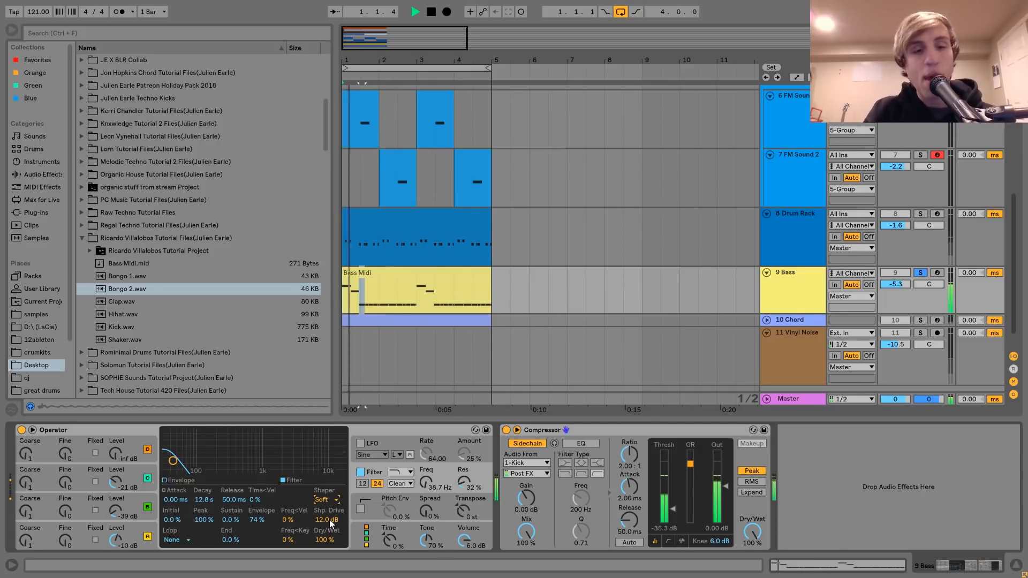
pyautogui.click(35, 174)
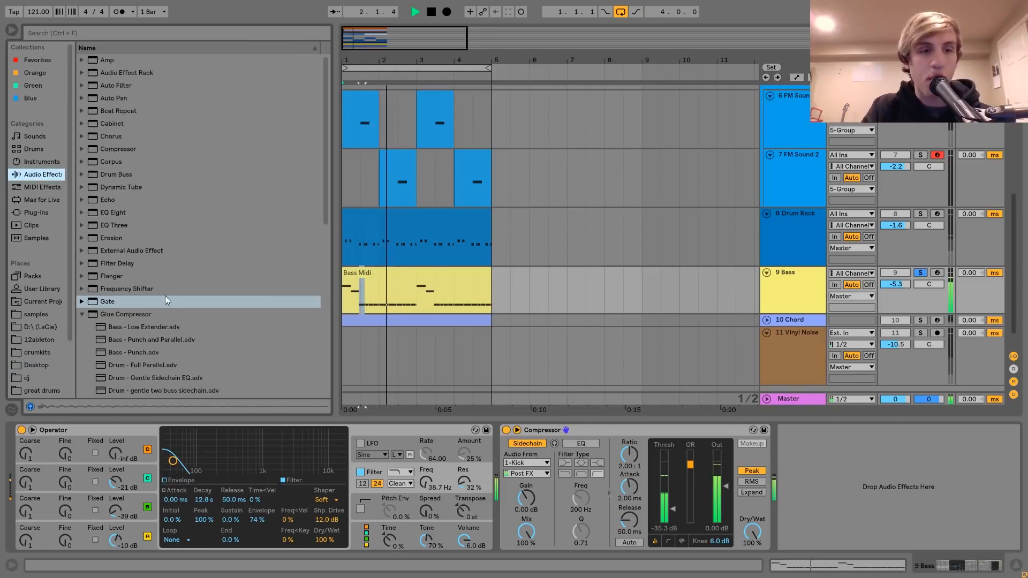
# - Compare the soloed bass with Operator's Shaper Drive reset to 0 dB and raised back to 12 dB
pyautogui.click(324, 519)
pyautogui.press('Delete')
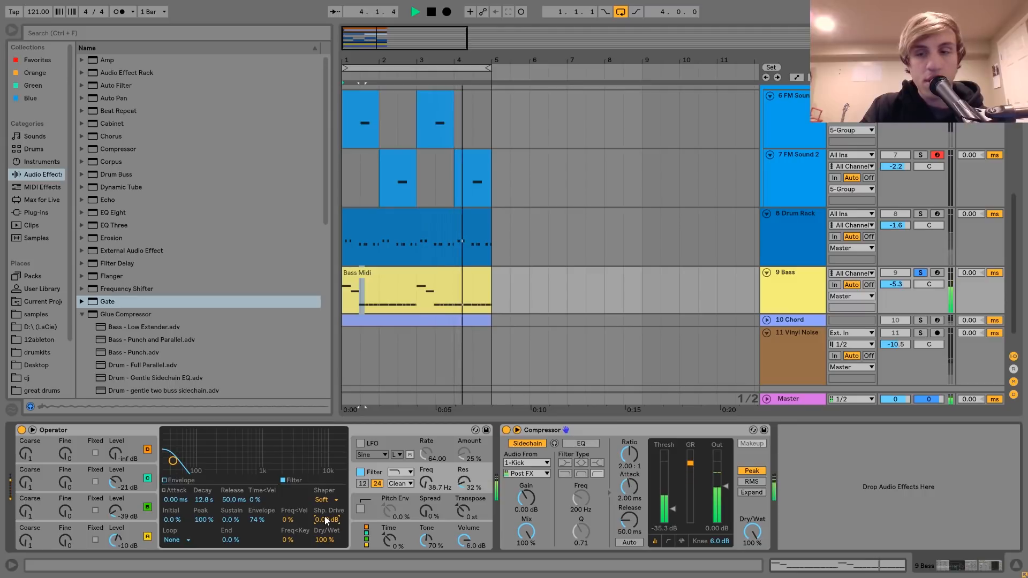
pyautogui.moveTo(325, 519); pyautogui.dragTo(325, 485)
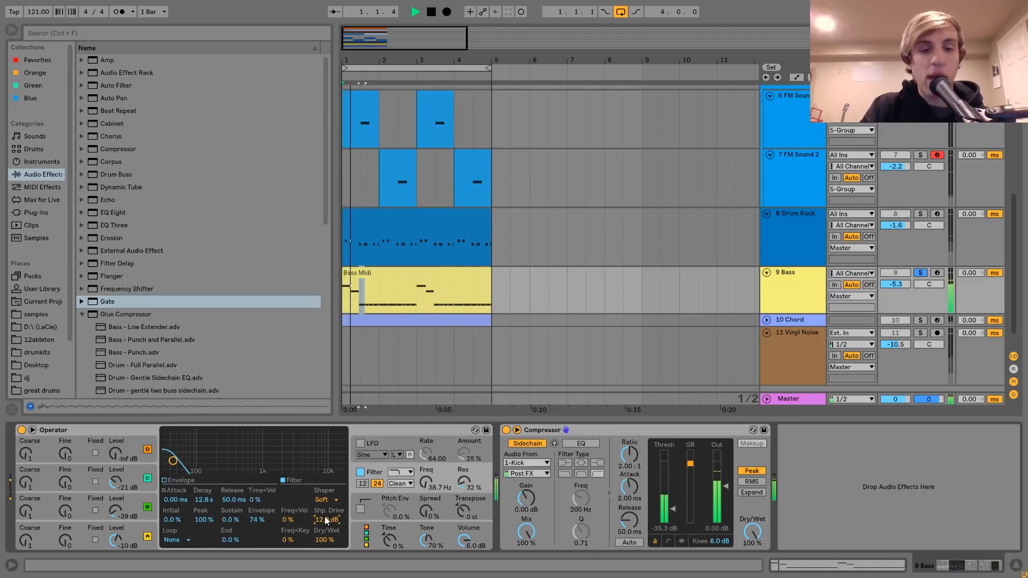
pyautogui.press('space')
pyautogui.press('space')
pyautogui.press('space')
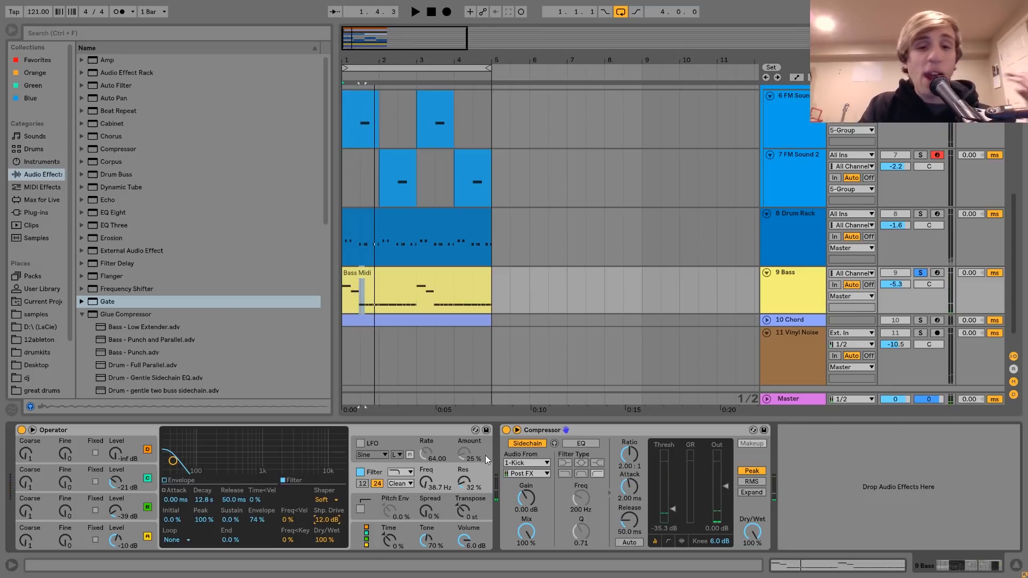
# - Point out the Bass track's Compressor, unfold the Chord track with its effects, and solo it
pyautogui.click(542, 431)
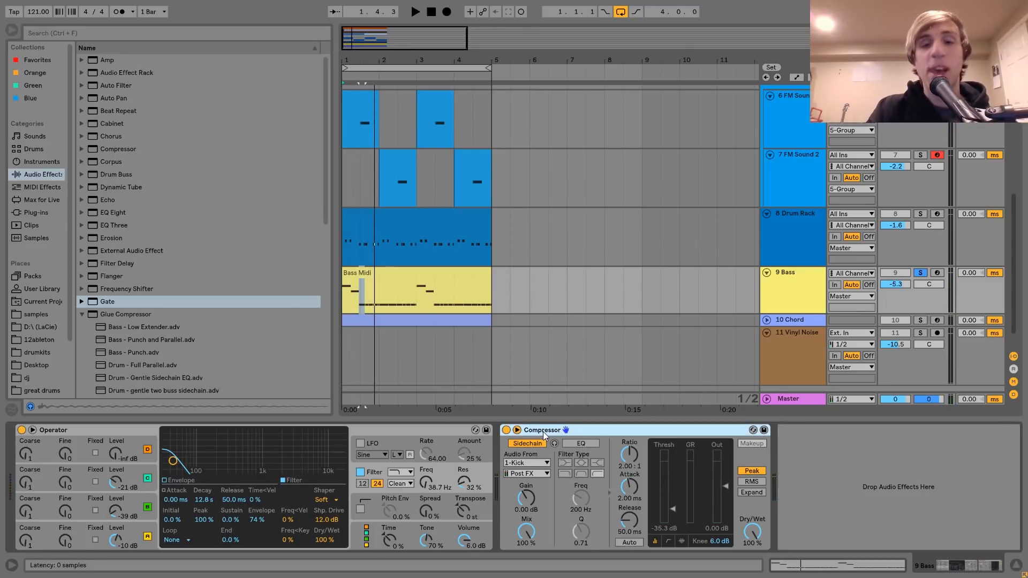
pyautogui.click(793, 320)
pyautogui.click(764, 320)
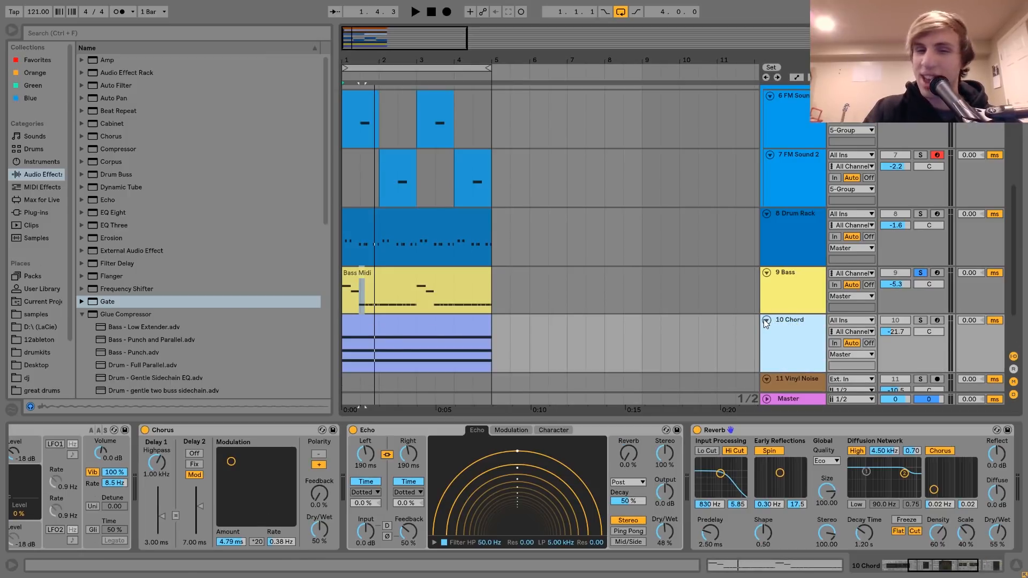
pyautogui.scroll(-3, 763, 319)
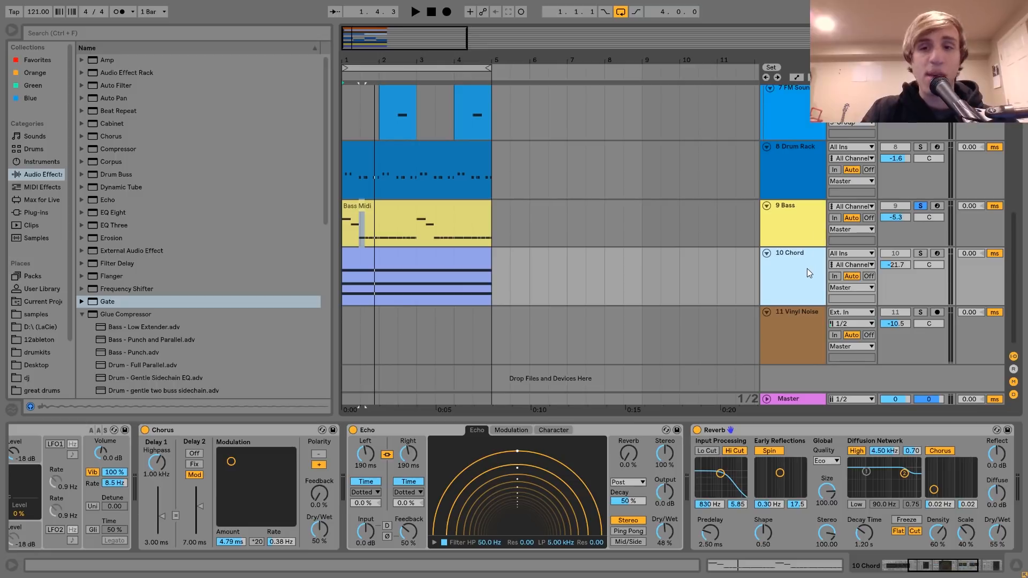
pyautogui.click(920, 253)
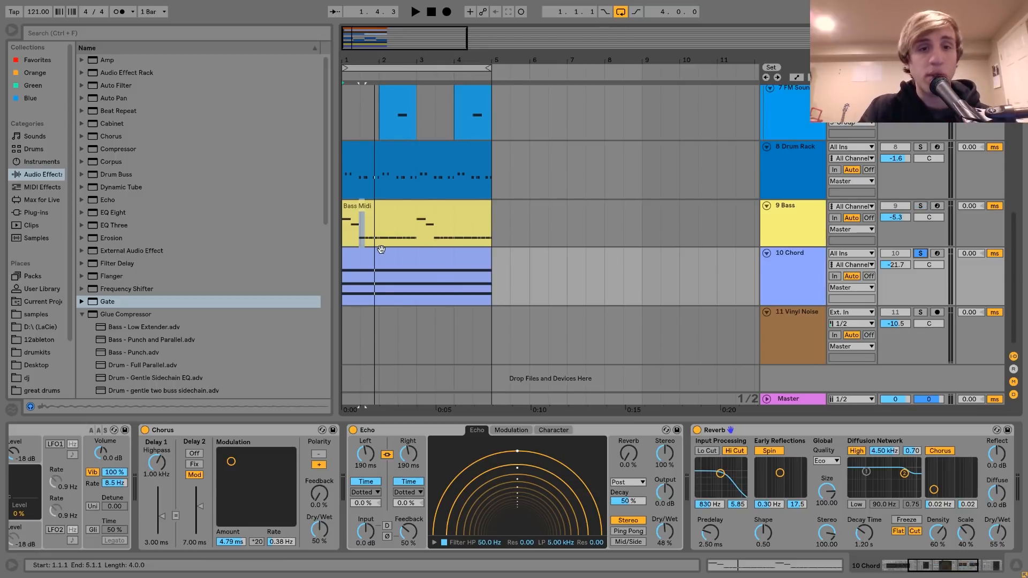
# - Select the Chord track's clip, play it solo and show its Analog instrument
pyautogui.click(380, 276)
pyautogui.press('space')
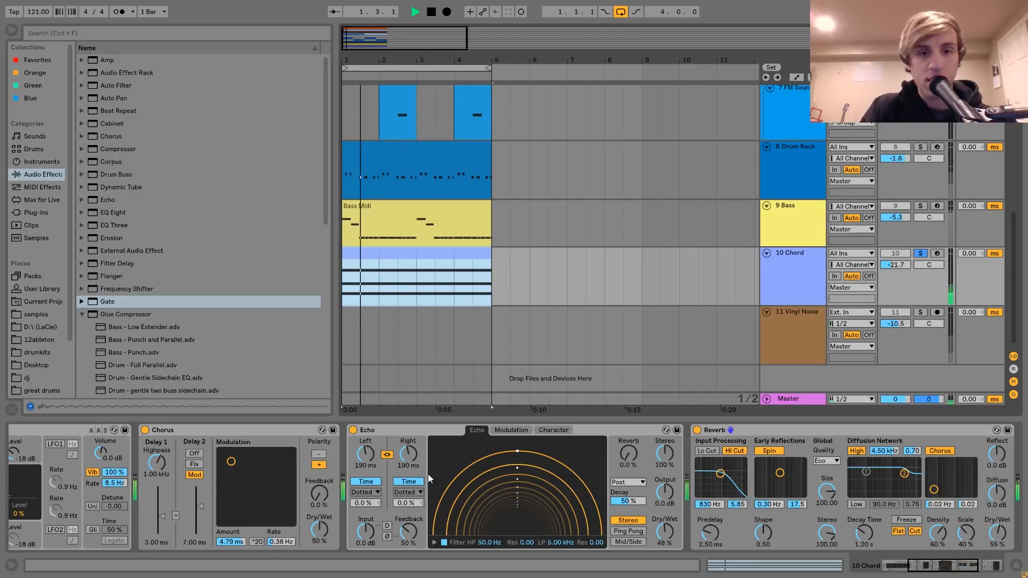
pyautogui.scroll(5, 429, 474)
pyautogui.press('space')
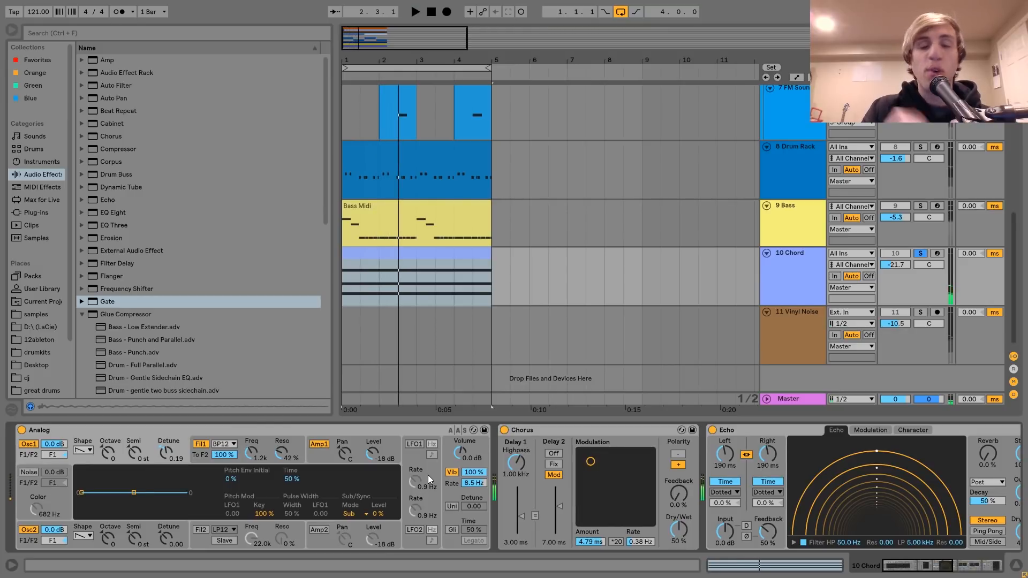
# - Open the Chord clip in the note editor and examine the sustained notes of its chord
pyautogui.click(467, 258)
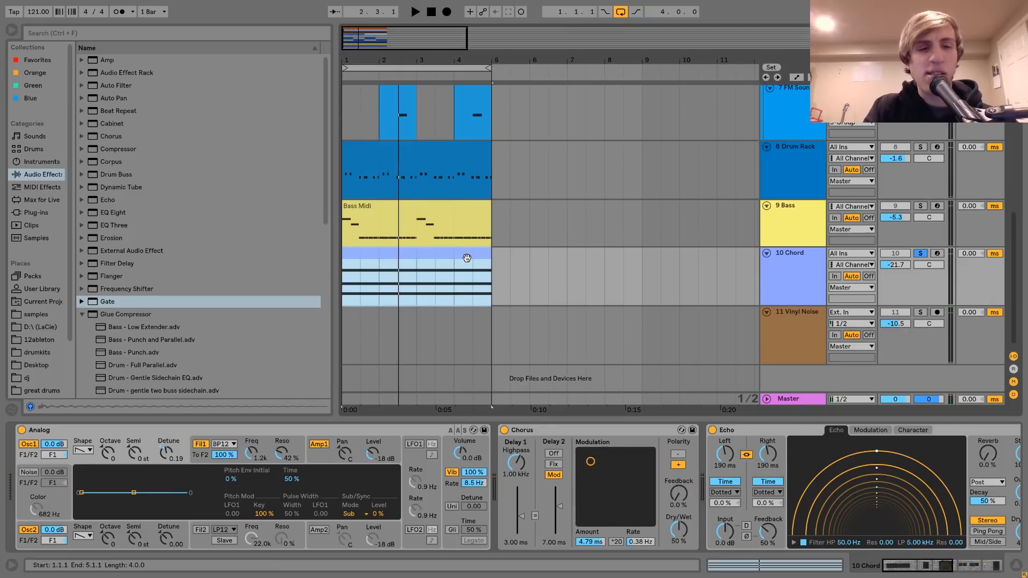
pyautogui.doubleClick(455, 258)
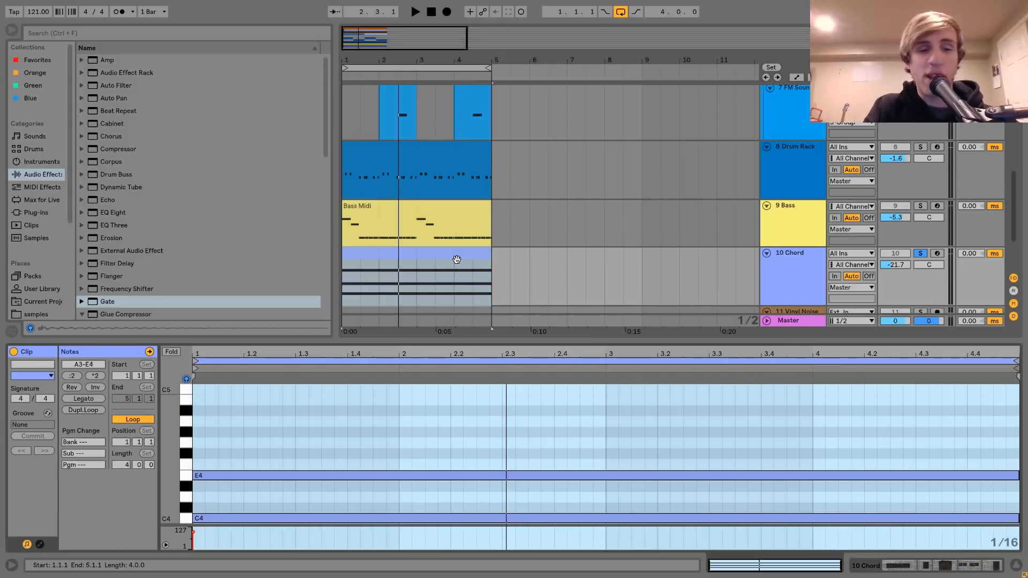
pyautogui.scroll(-3, 239, 480)
pyautogui.scroll(1, 288, 470)
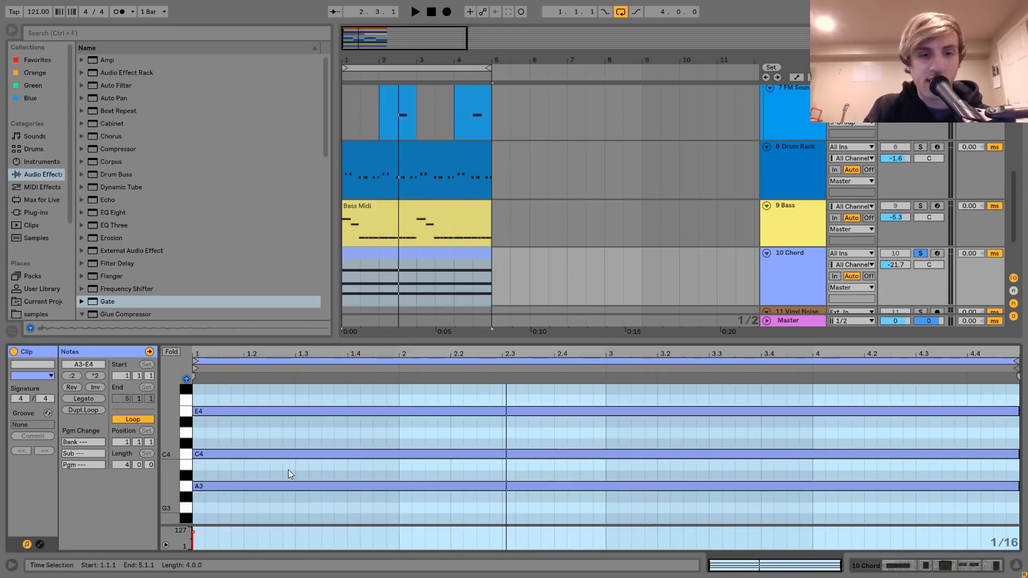
# - Show Analog's Filter 1 settings and compare the playing chord with the filter off and back on
pyautogui.click(797, 273)
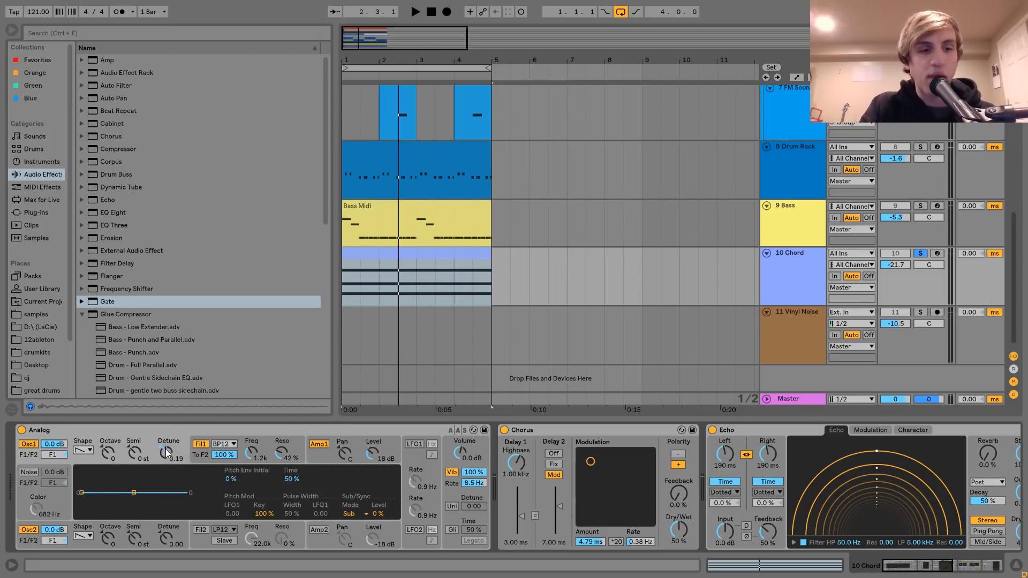
pyautogui.click(198, 452)
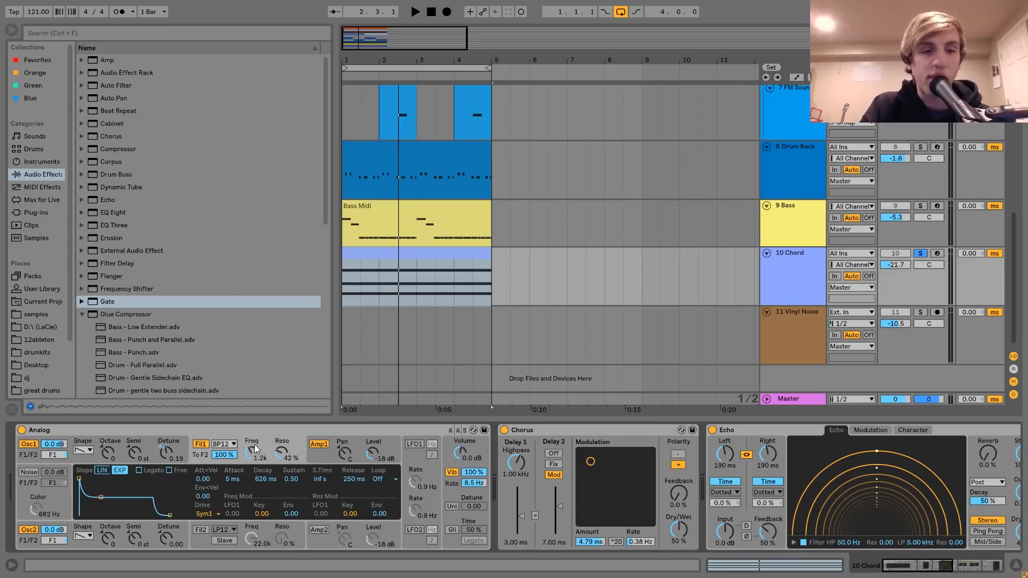
pyautogui.click(200, 444)
pyautogui.press('space')
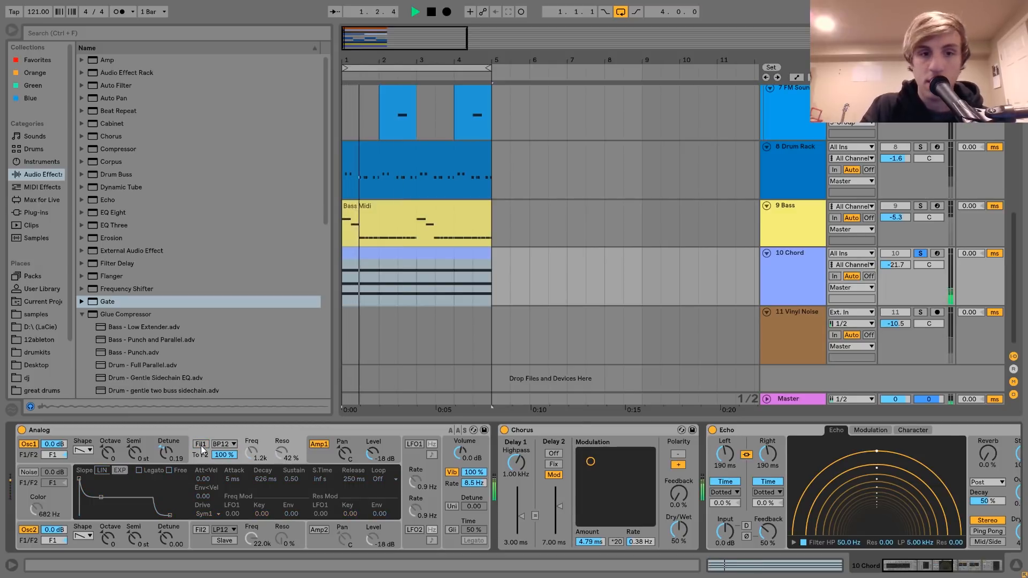
pyautogui.click(201, 444)
pyautogui.press('space')
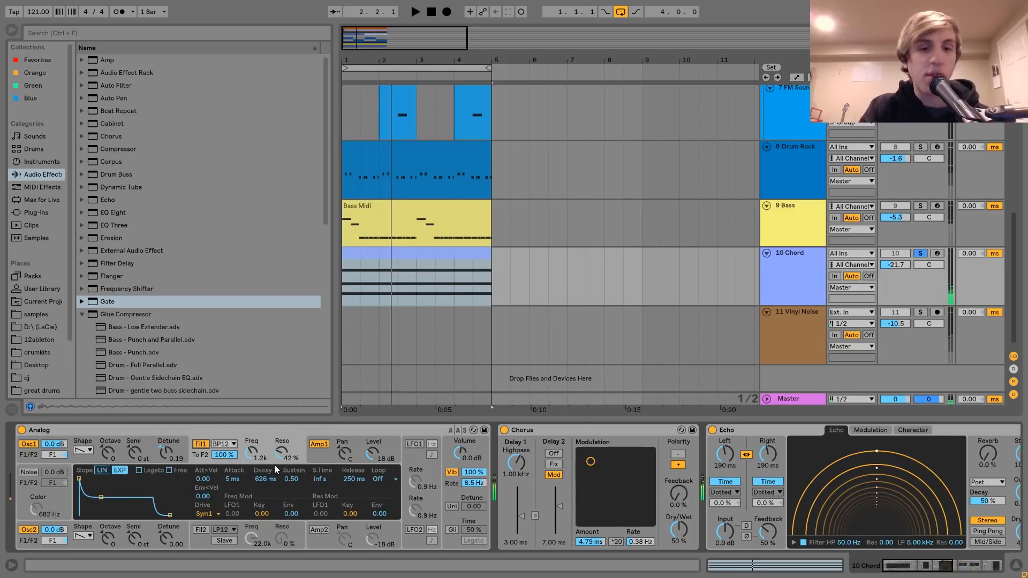
# - Examine Analog's Amp 1 and global settings, and turn off its vibrato while the chord plays
pyautogui.click(312, 455)
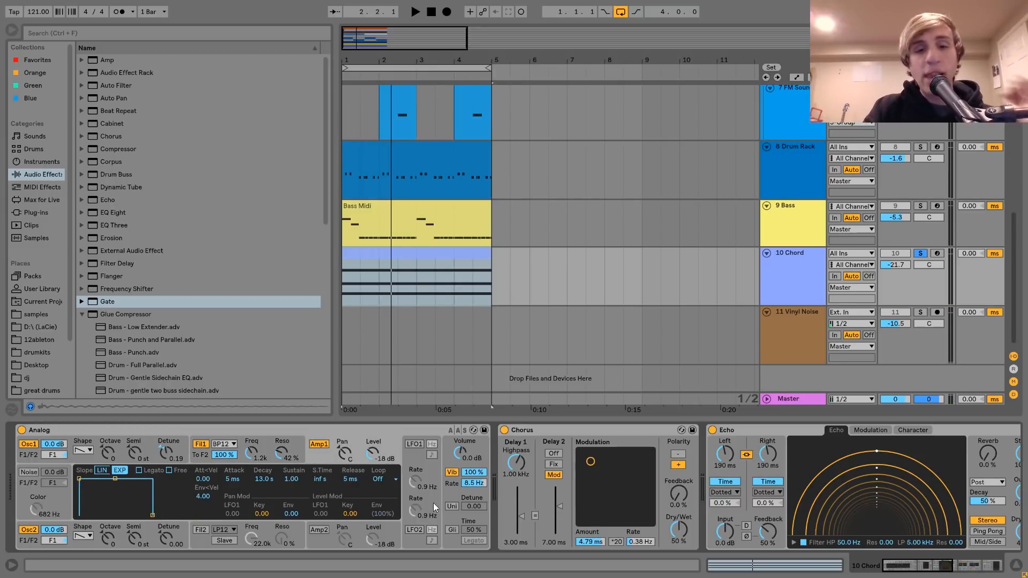
pyautogui.click(456, 492)
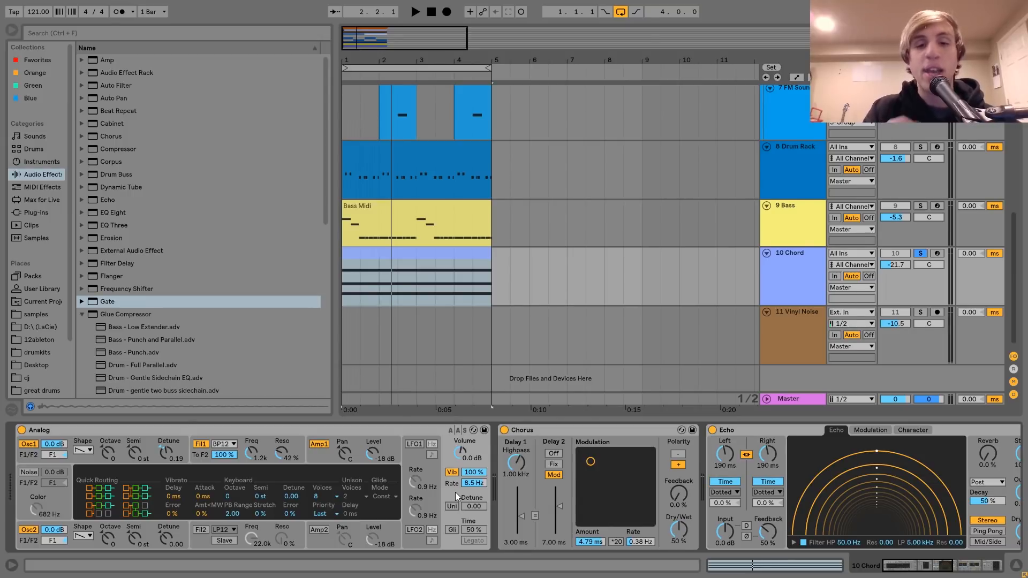
pyautogui.press('space')
pyautogui.click(449, 473)
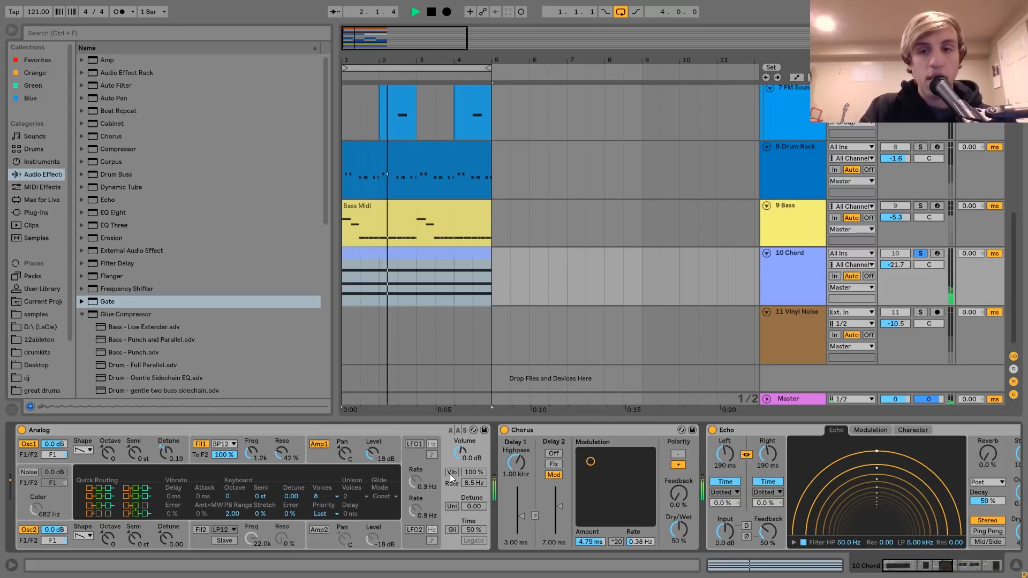
pyautogui.press('space')
pyautogui.hscroll(5, 516, 460)
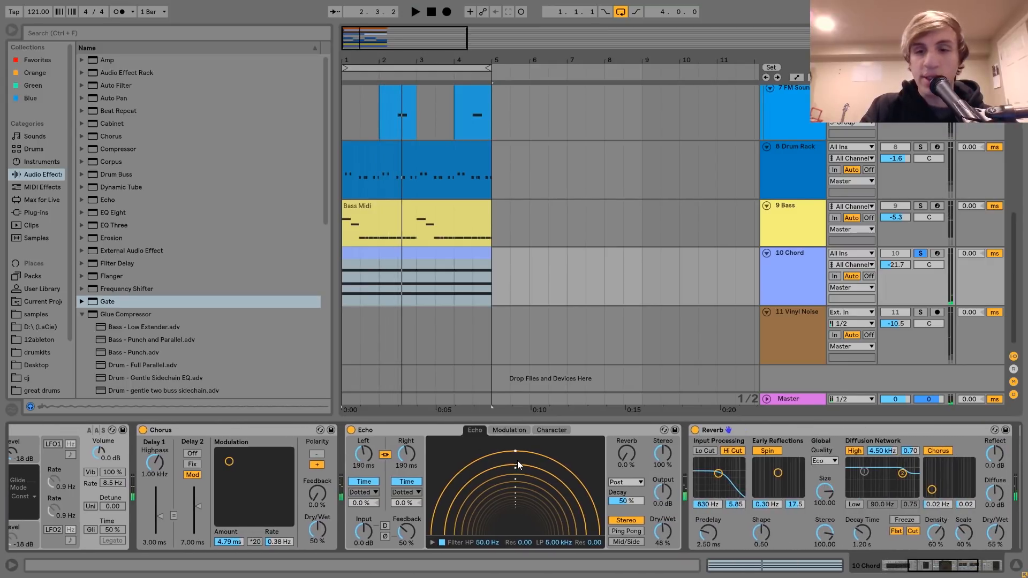
# - Bypass the Chord track's Reverb, Compressor, Echo and Chorus effects and start playing the soloed chord
pyautogui.hscroll(5, 691, 432)
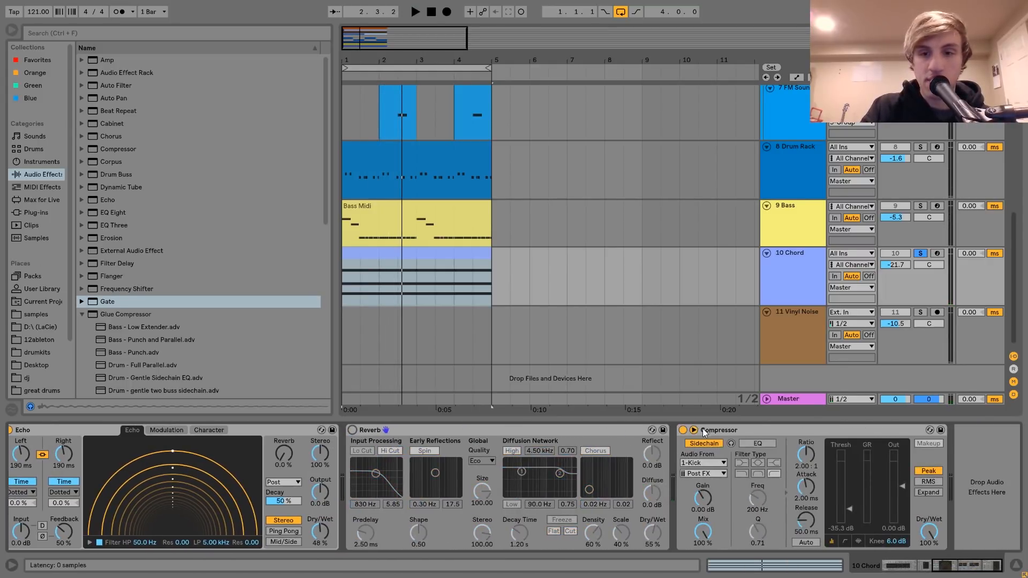
pyautogui.hscroll(-10, 682, 429)
pyautogui.press('space')
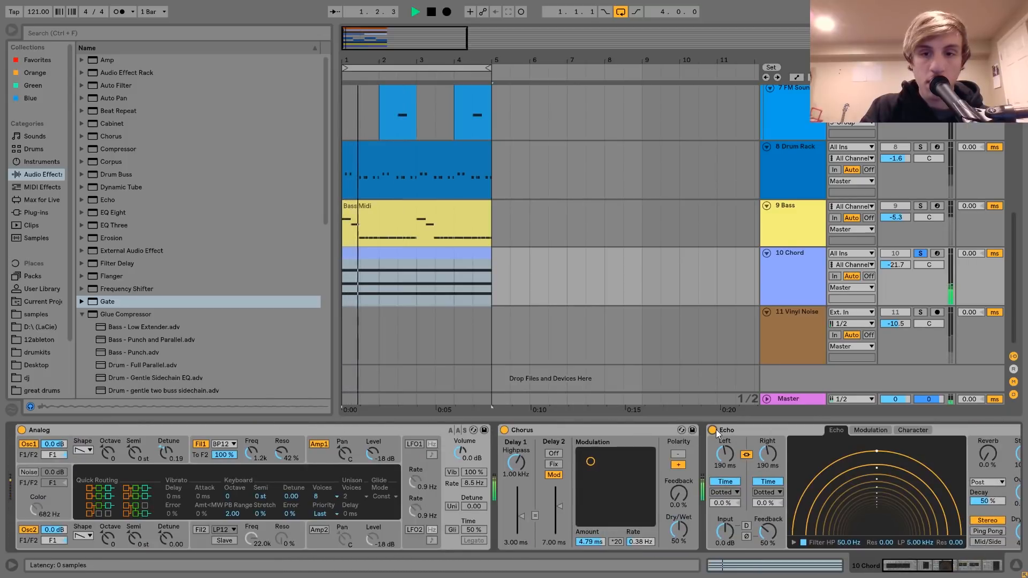
pyautogui.click(713, 430)
pyautogui.click(503, 429)
# - Turn Analog's vibrato back on and listen to the soloed chord without its effects
pyautogui.click(452, 472)
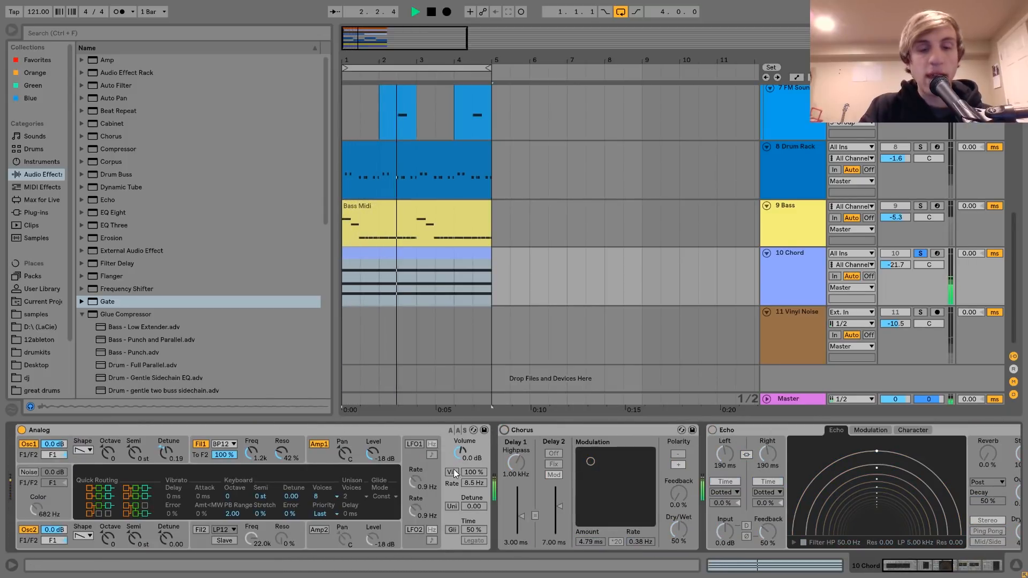
pyautogui.press('space')
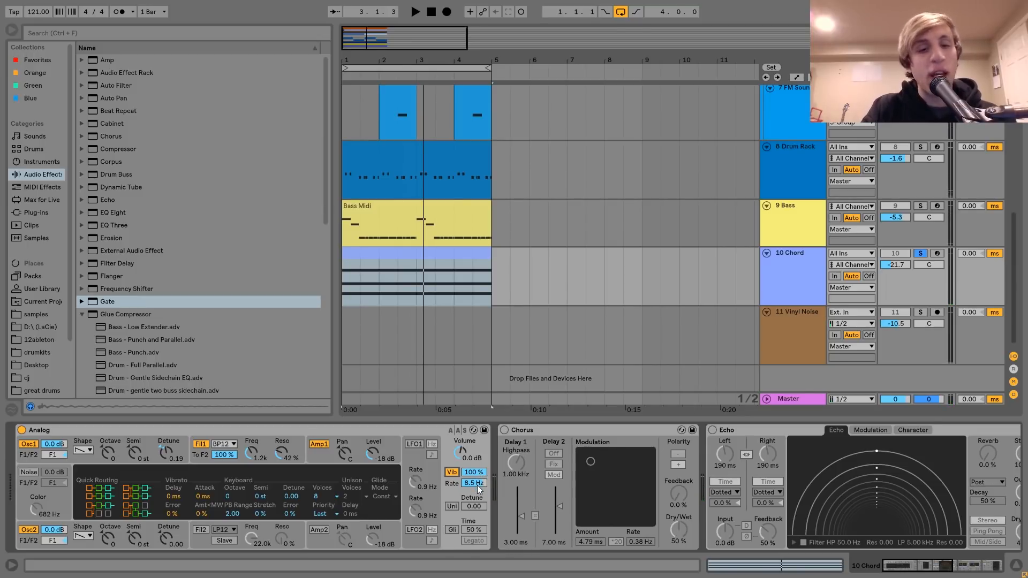
pyautogui.press('space')
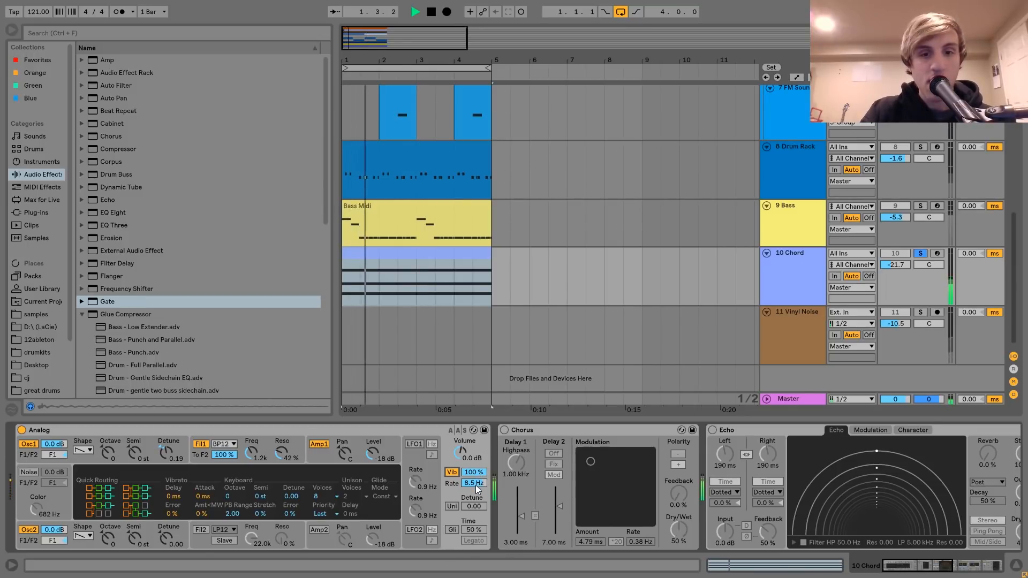
pyautogui.press('space')
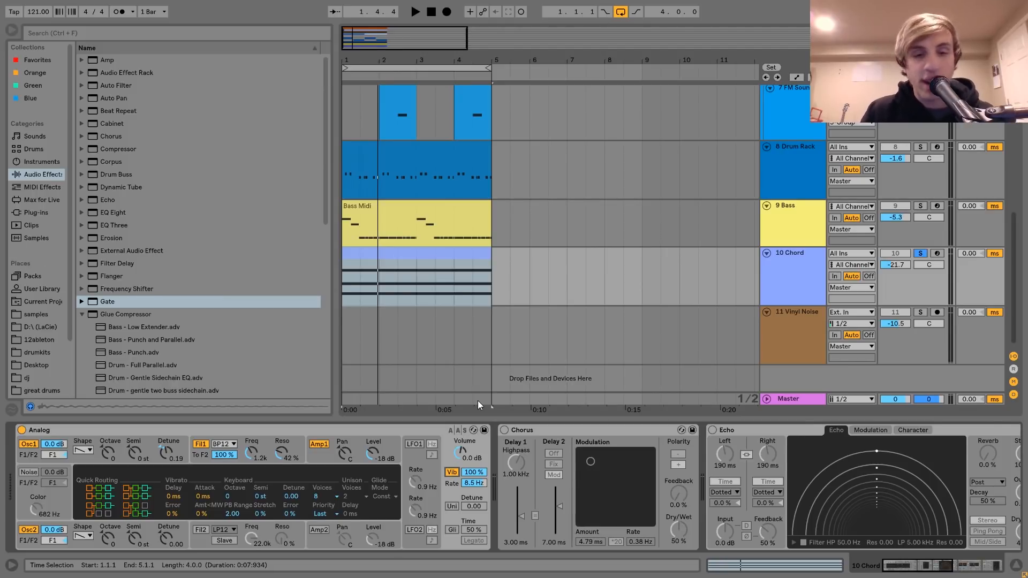
# - Turn the Chorus effect back on and listen to the soloed chord with it
pyautogui.hscroll(3, 461, 431)
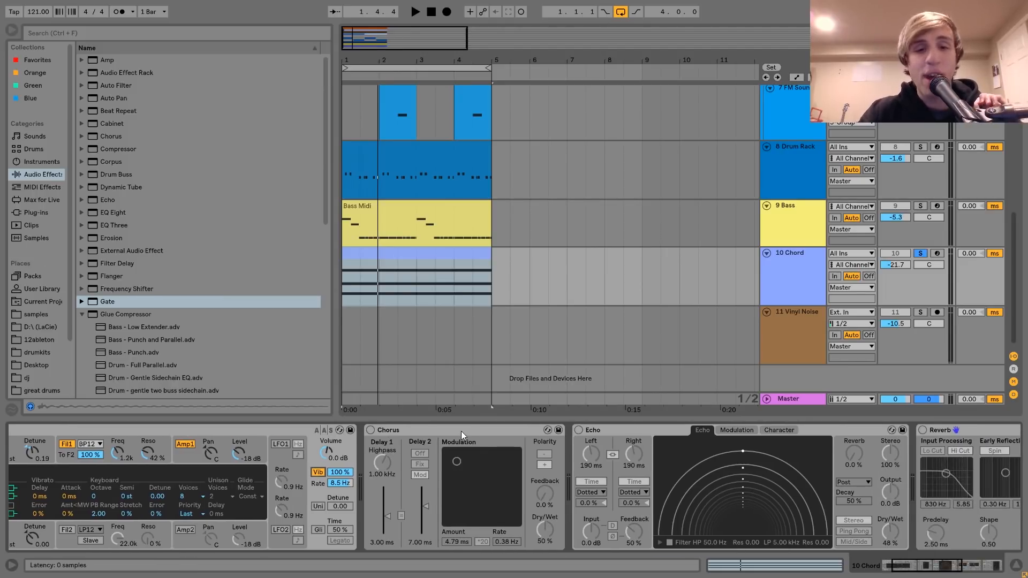
pyautogui.click(369, 430)
pyautogui.press('space')
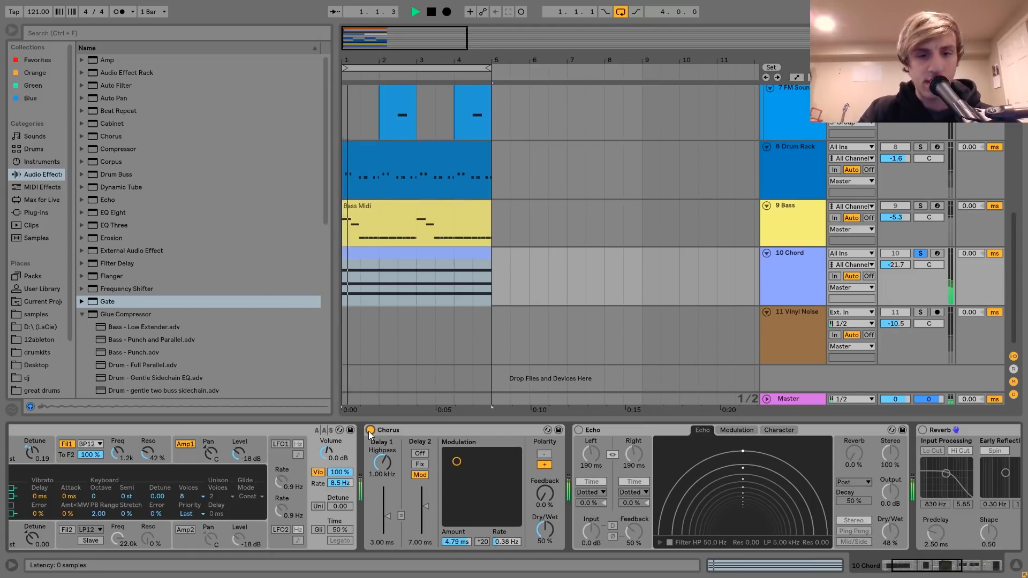
pyautogui.press('space')
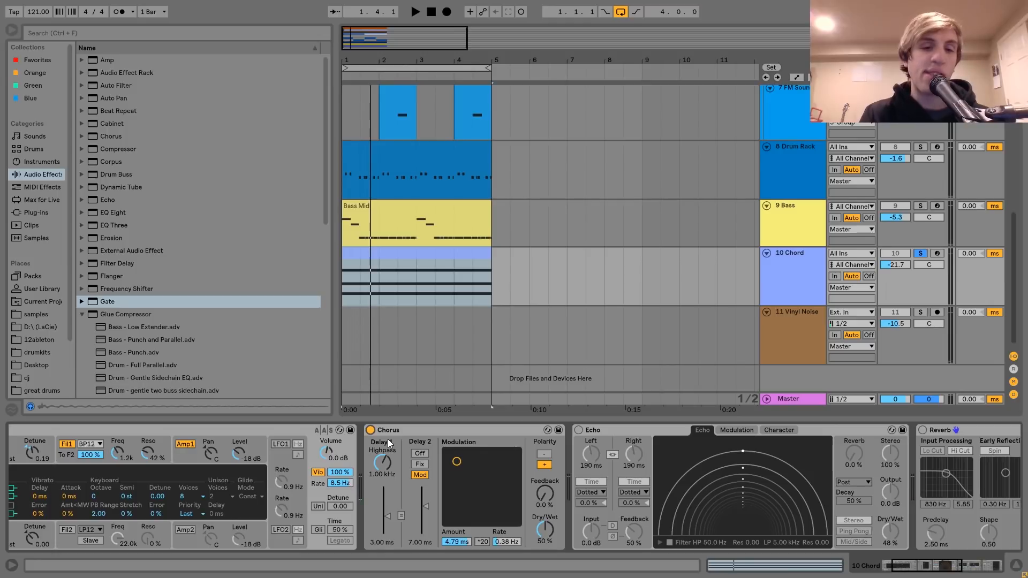
# - Turn the Echo effect back on and listen to the soloed chord with Chorus and Echo
pyautogui.hscroll(3, 388, 439)
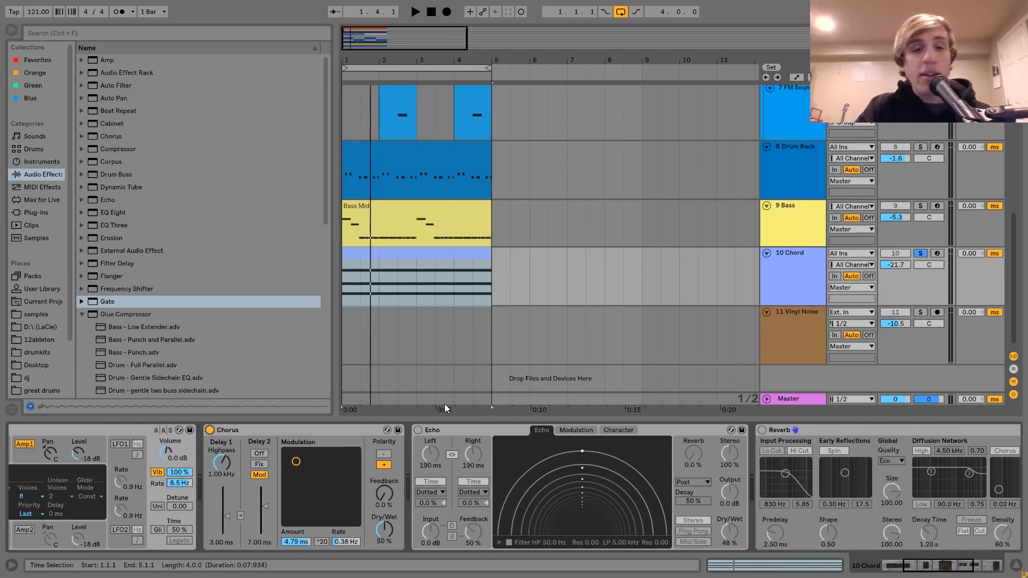
pyautogui.click(418, 429)
pyautogui.press('space')
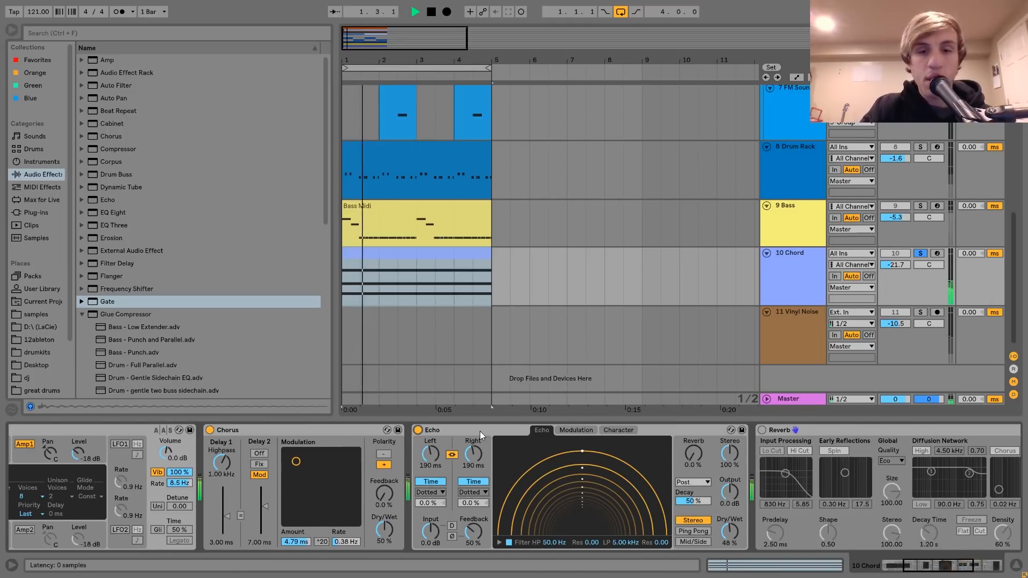
pyautogui.press('space')
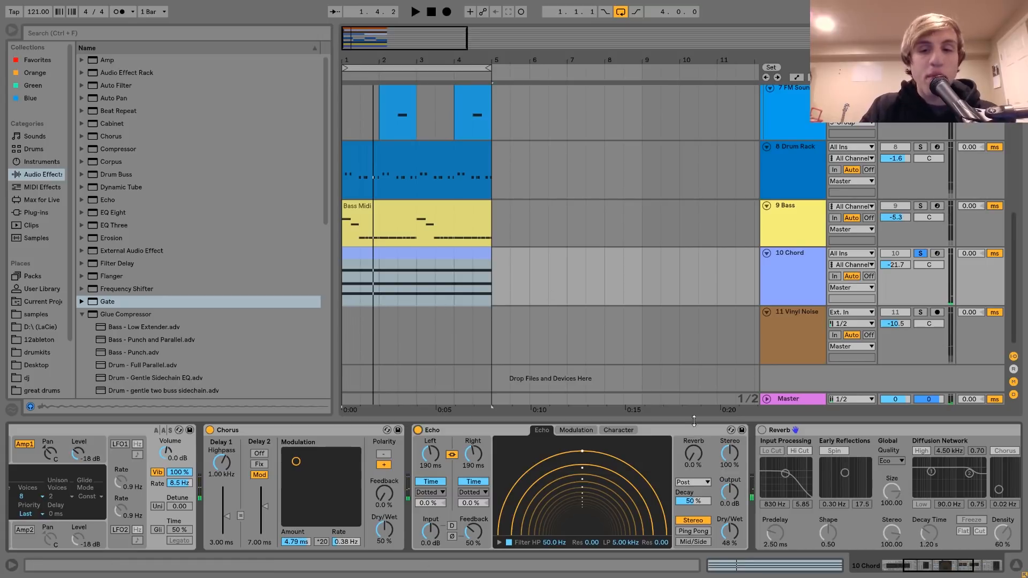
# - Turn the Reverb effect back on and listen to the soloed chord with Chorus, Echo and Reverb
pyautogui.hscroll(3, 589, 428)
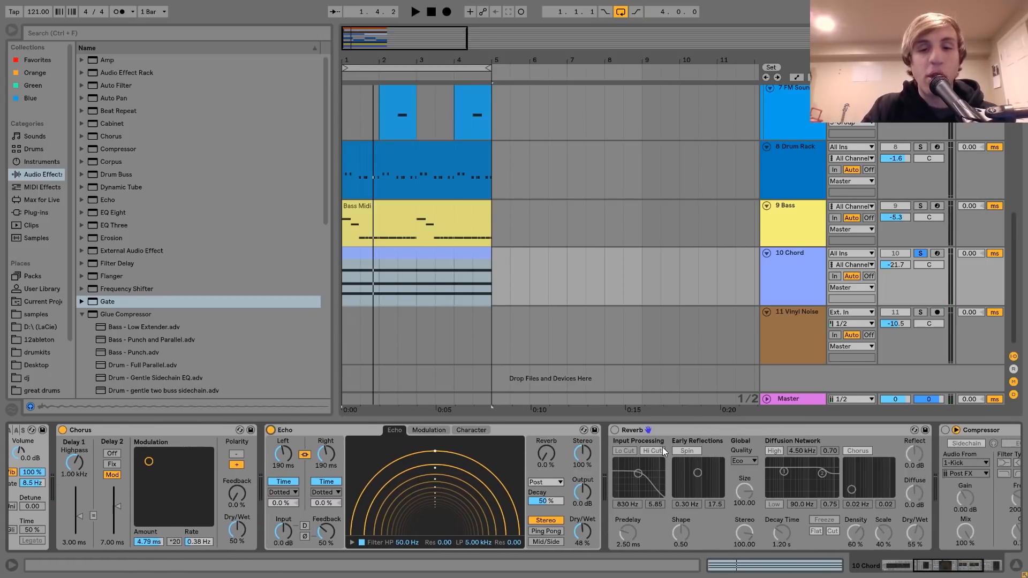
pyautogui.click(614, 433)
pyautogui.press('space')
pyautogui.press('space')
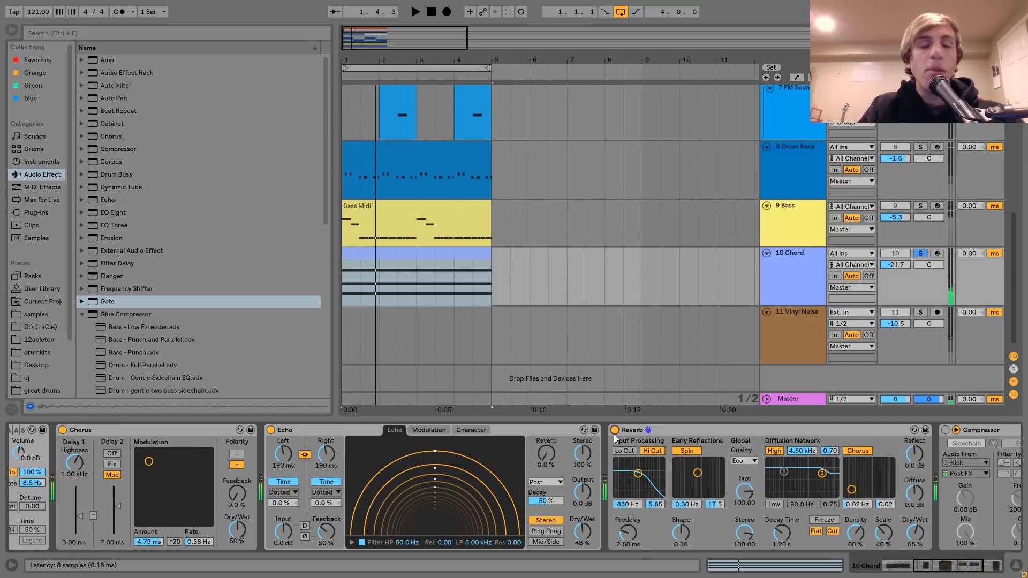
# - Bypass the Chord track's Reverb, Echo and Chorus, unsolo the track and play the dry chord in the full mix
pyautogui.click(614, 430)
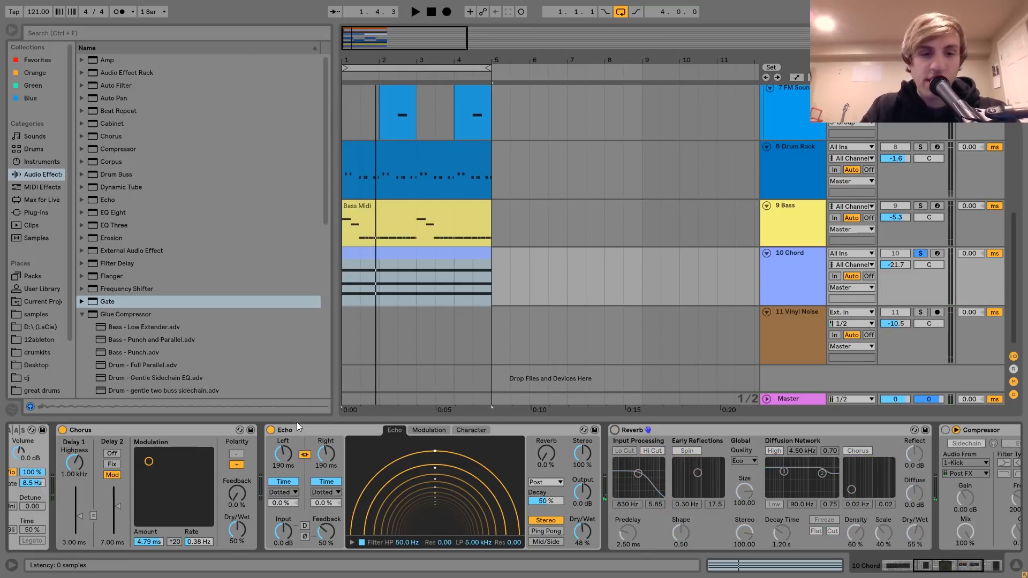
pyautogui.click(270, 431)
pyautogui.hscroll(-3, 270, 430)
pyautogui.click(210, 429)
pyautogui.press('space')
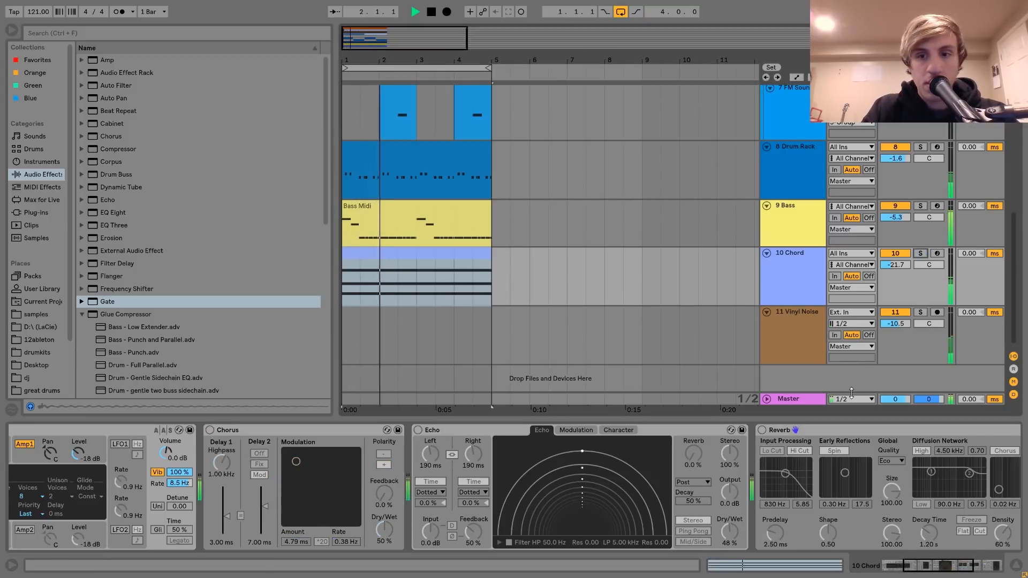
pyautogui.click(789, 398)
pyautogui.click(776, 256)
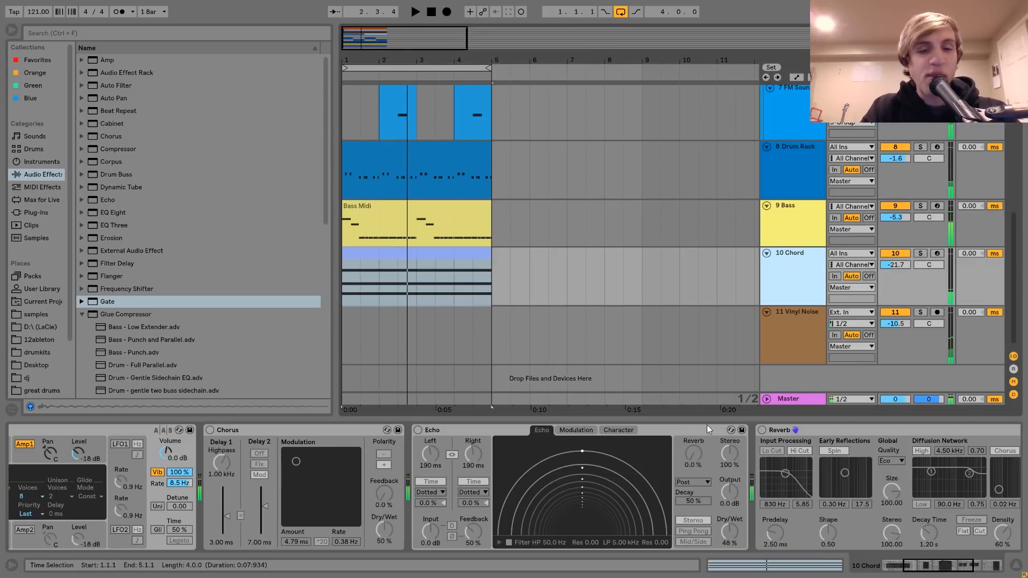
# - Turn the Chord track's Chorus, Echo, Reverb and sidechained Compressor back on and audition the chord in the full mix
pyautogui.click(210, 429)
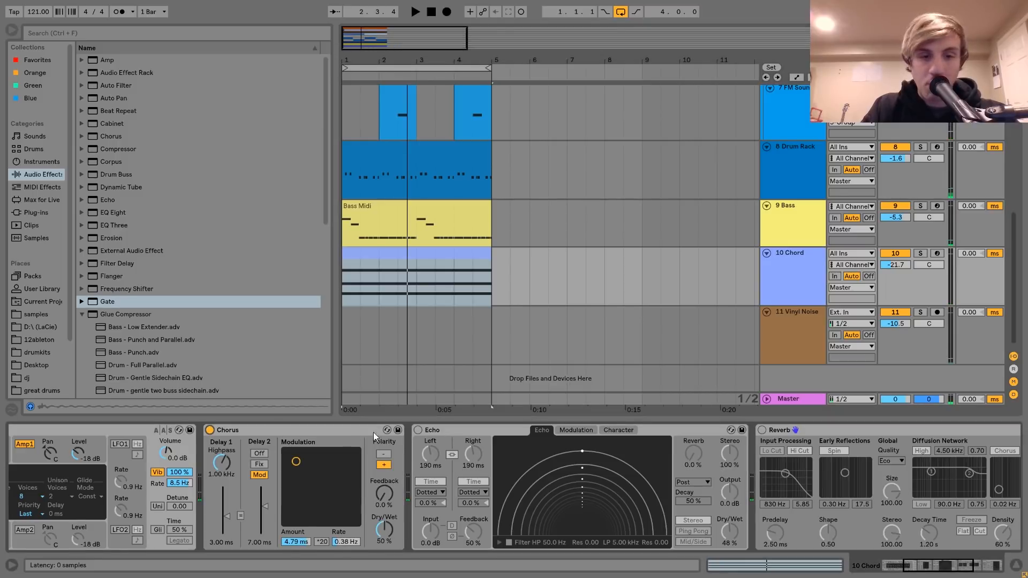
pyautogui.click(418, 430)
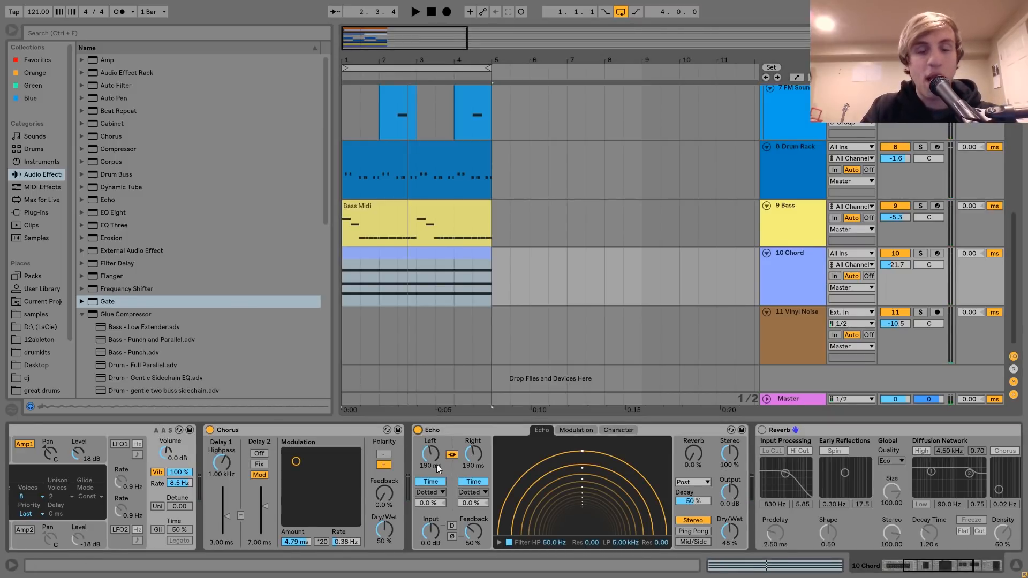
pyautogui.hscroll(3, 441, 461)
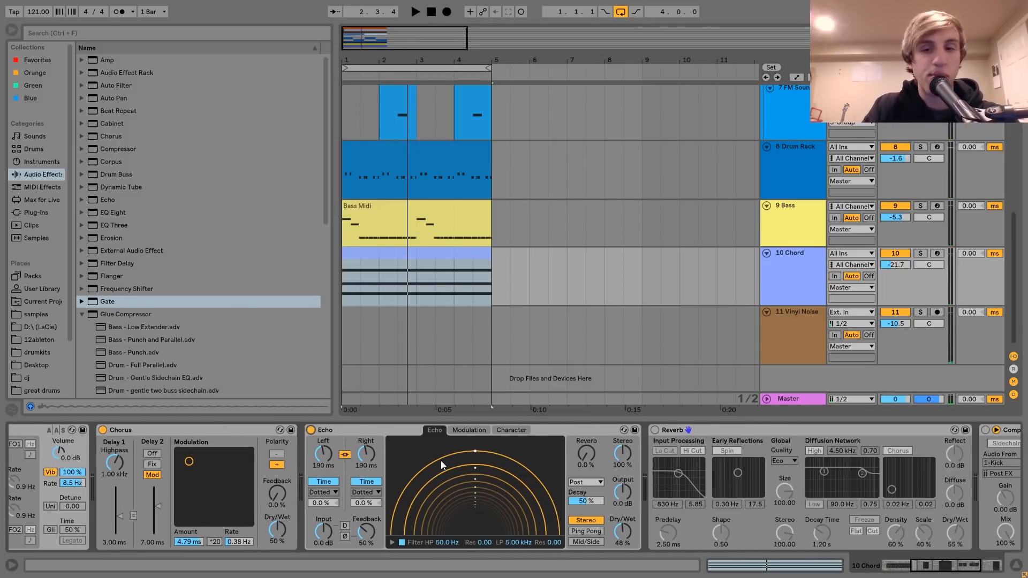
pyautogui.click(655, 431)
pyautogui.press('space')
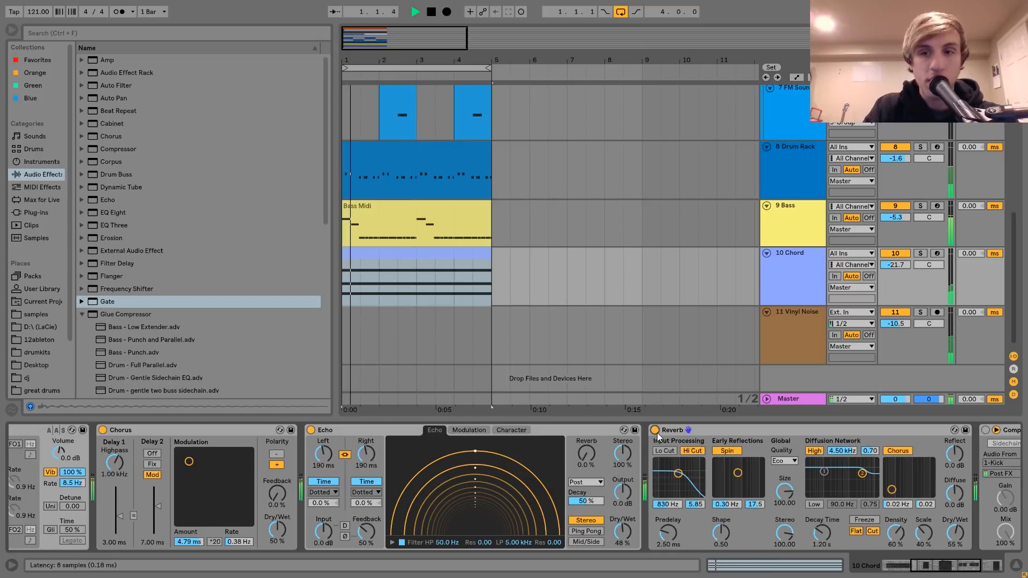
pyautogui.hscroll(3, 657, 432)
pyautogui.hscroll(3, 657, 433)
pyautogui.click(717, 431)
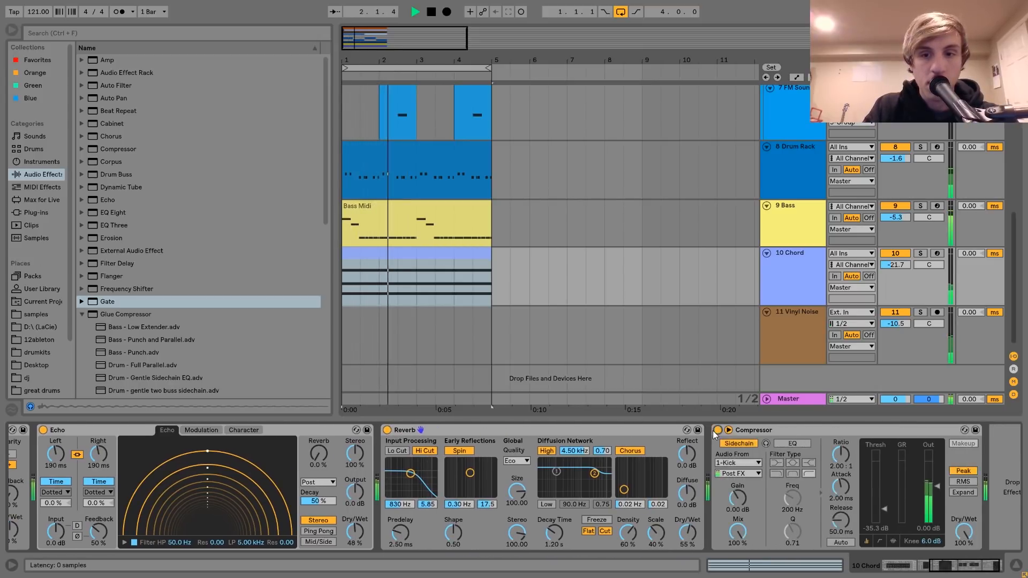
pyautogui.press('space')
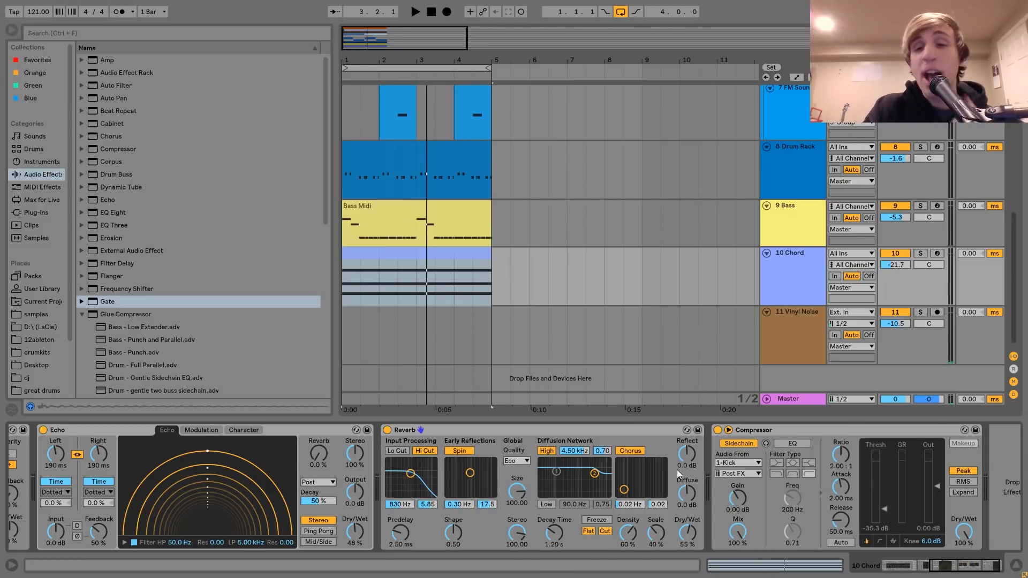
# - Show the Vinyl Noise track's devices, audition the track in solo, and unsolo it
pyautogui.click(801, 324)
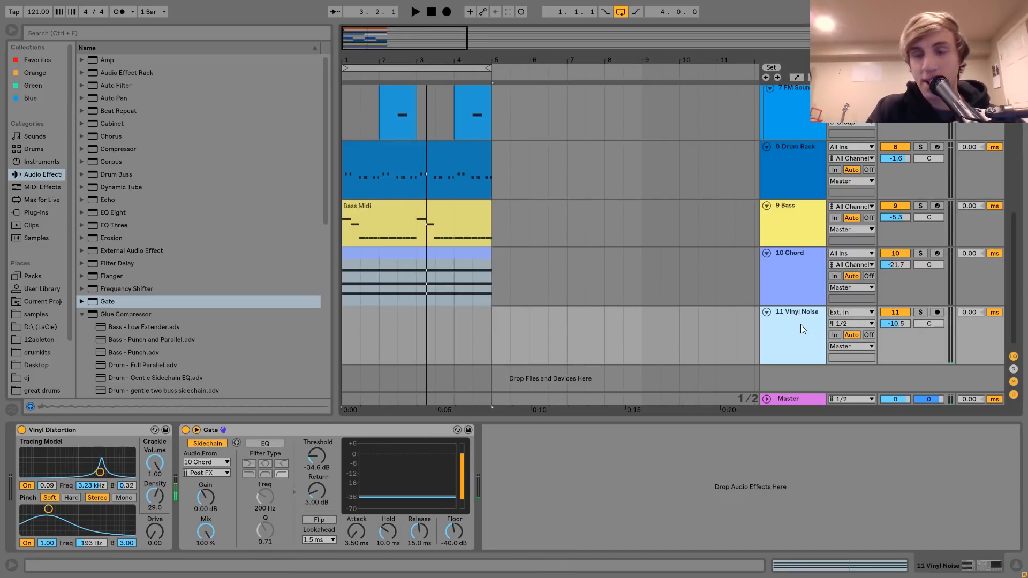
pyautogui.click(920, 312)
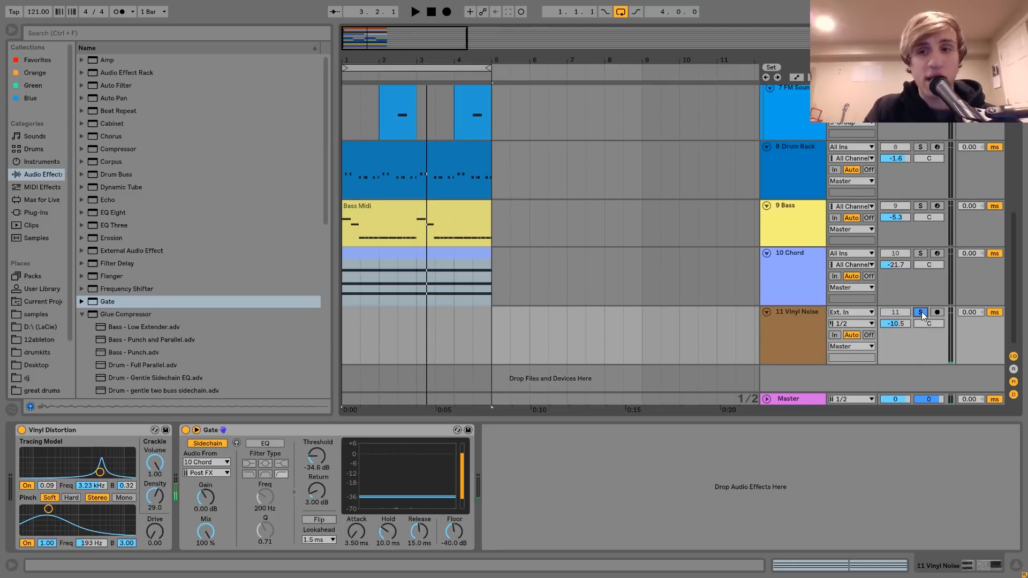
pyautogui.press('space')
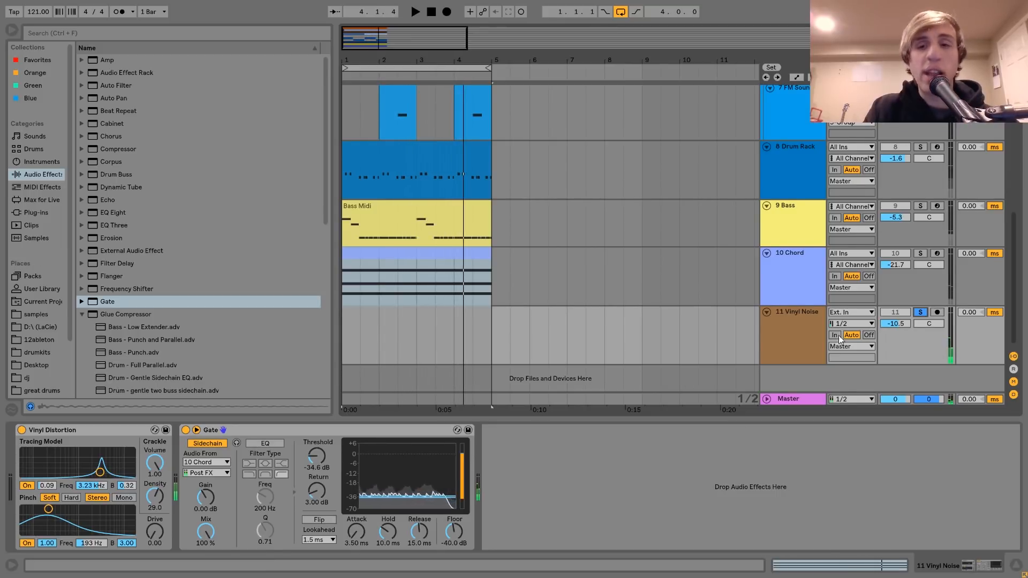
pyautogui.click(920, 313)
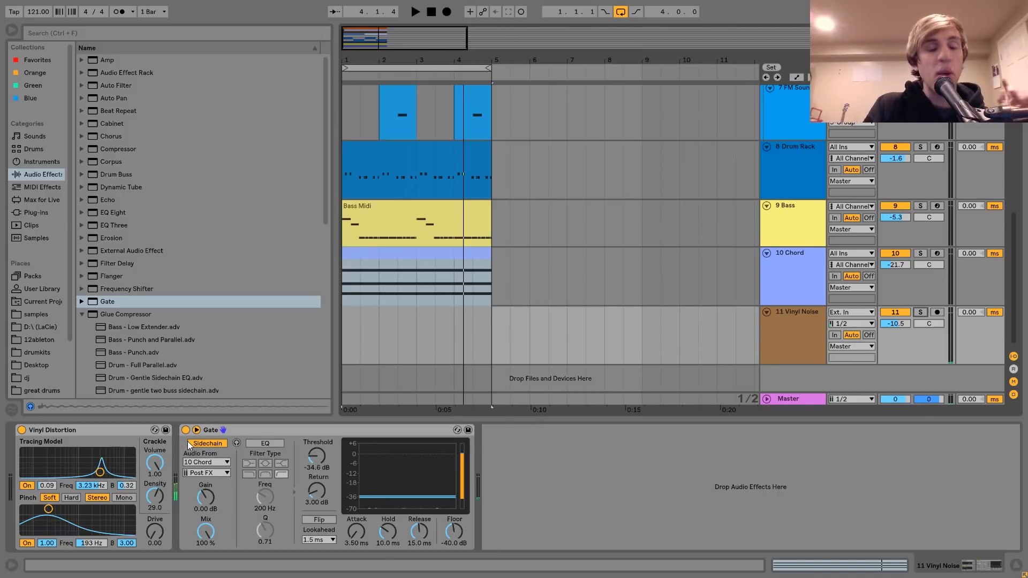
# - Examine Vinyl Distortion and the Gate sidechained from the Chord track, and compare the noise with the Gate off and back on
pyautogui.click(140, 430)
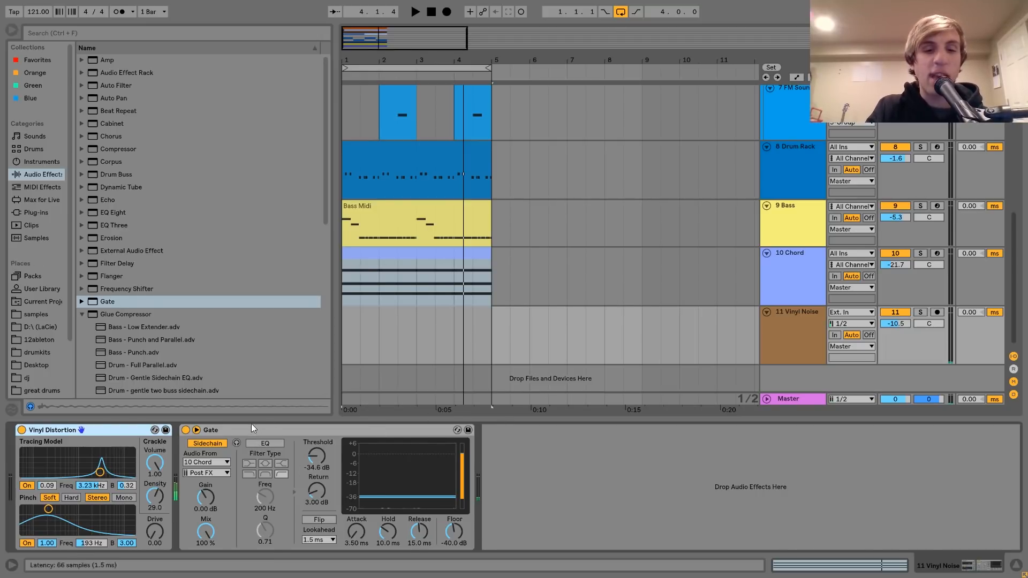
pyautogui.click(265, 428)
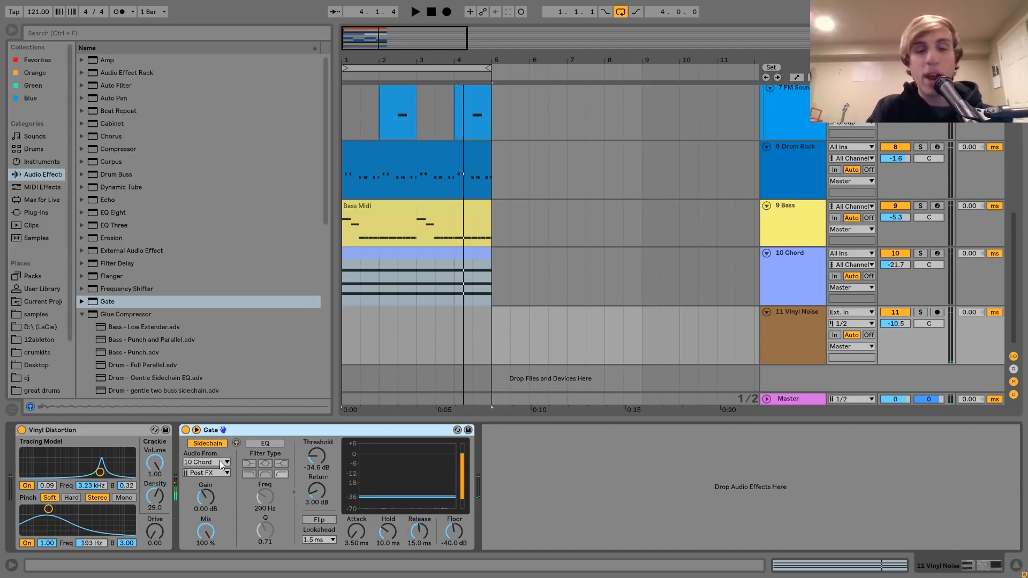
pyautogui.click(185, 430)
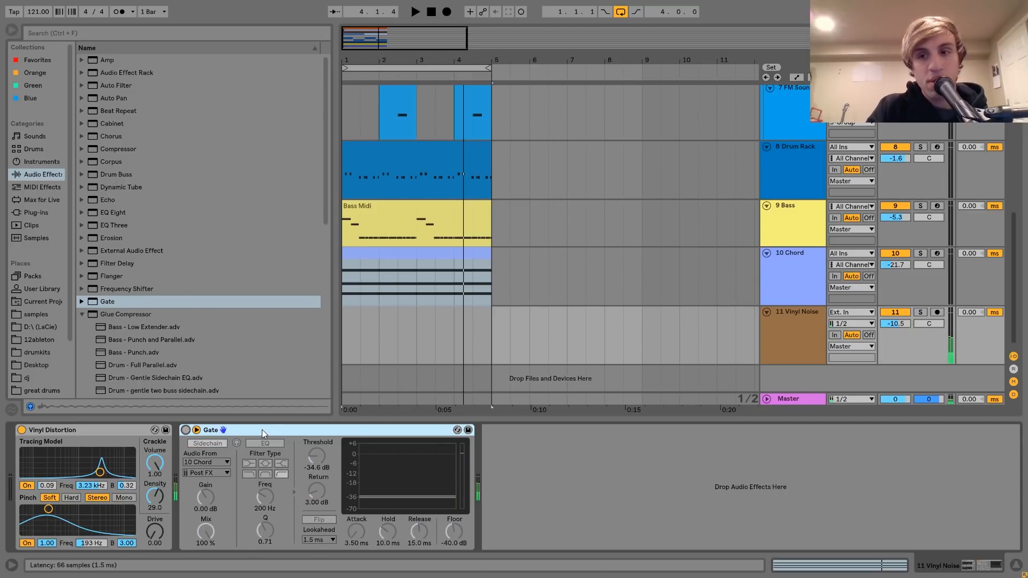
pyautogui.click(185, 431)
pyautogui.press('space')
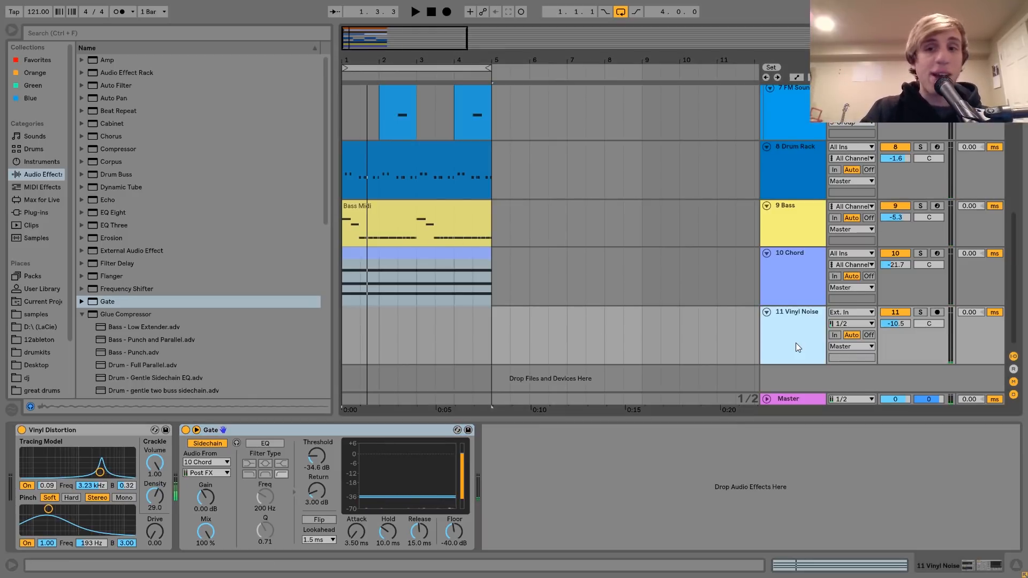
# - Collapse all tracks in the arrangement to their minimum height
pyautogui.keyDown('alt'); pyautogui.click(766, 312); pyautogui.keyUp('alt')
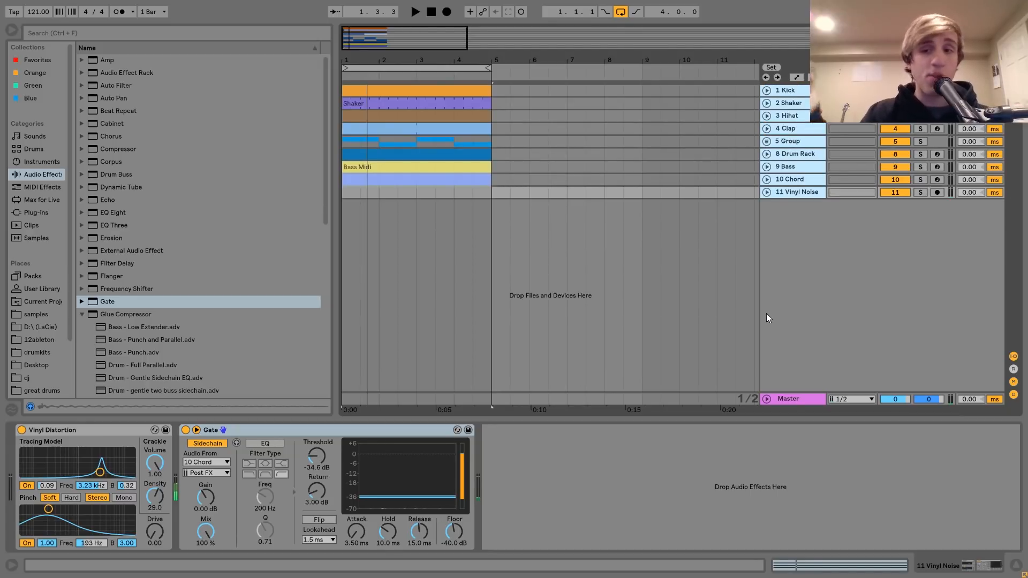